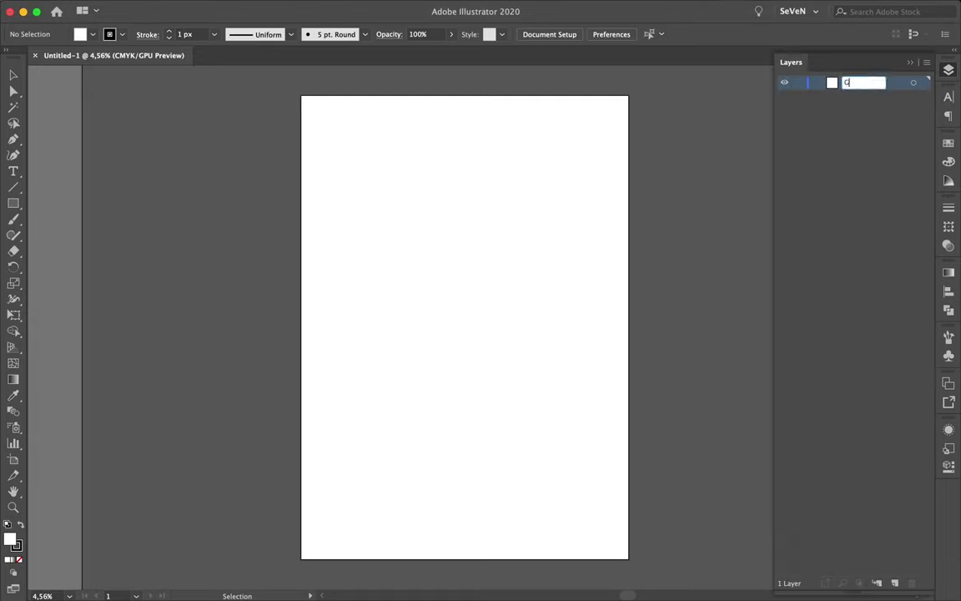
Step: Draw an unfilled rectangle covering the whole artboard
drag(298, 94, 632, 554)
key(slash)
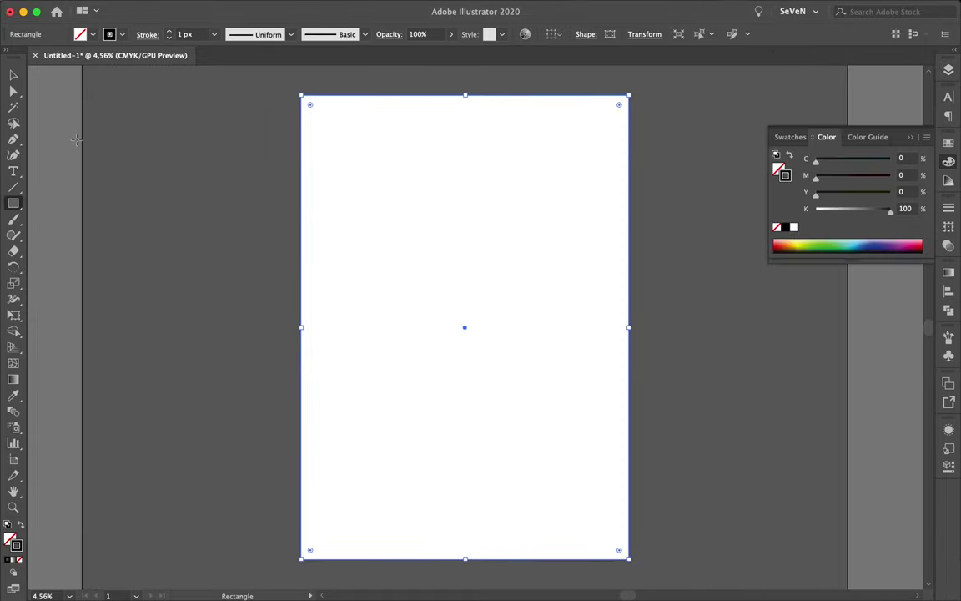
click(164, 7)
mouse_move(167, 304)
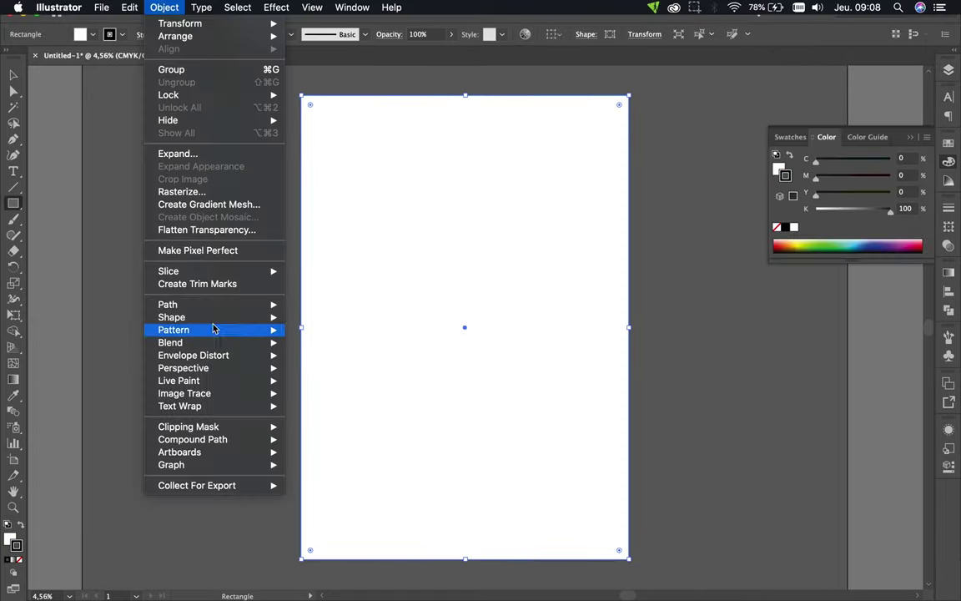
click(332, 442)
Step: Split the rectangle into a 39-row by 27-column grid with 21 px gutters
text(41)
click(671, 398)
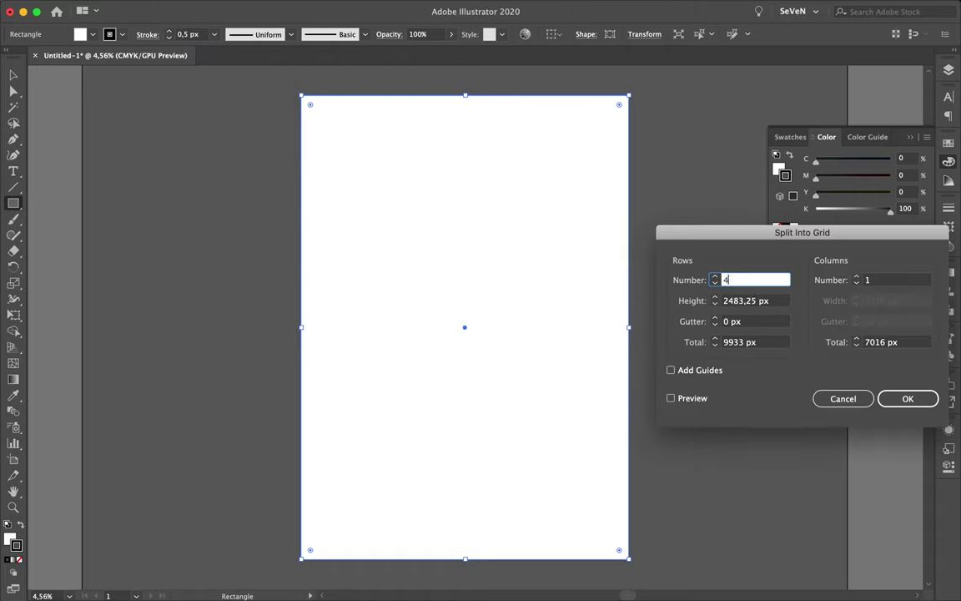
click(893, 279)
text(25)
key(Up)
key(Up)
key(Up)
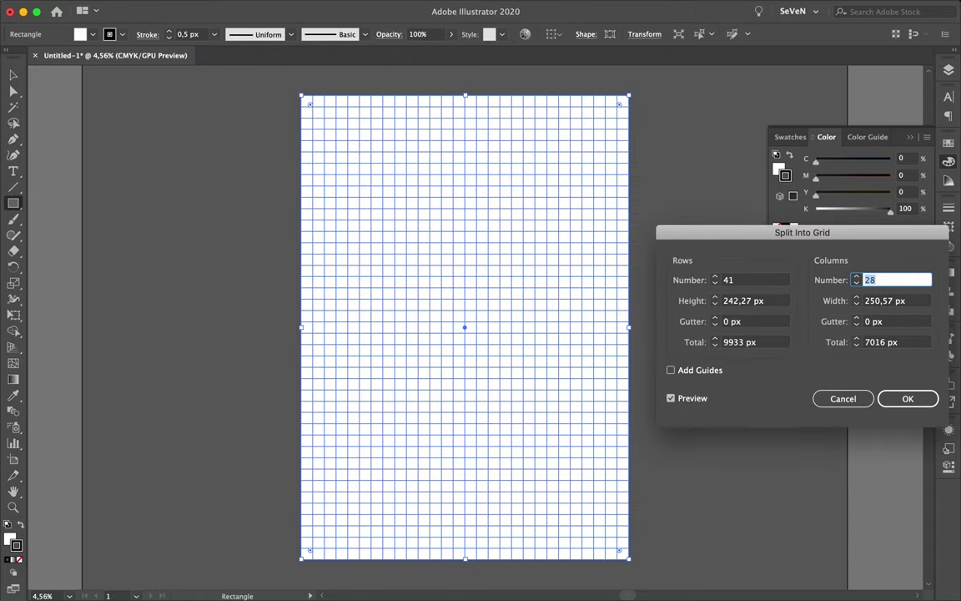
key(Up)
key(Down)
key(Down)
key(Down)
click(856, 278)
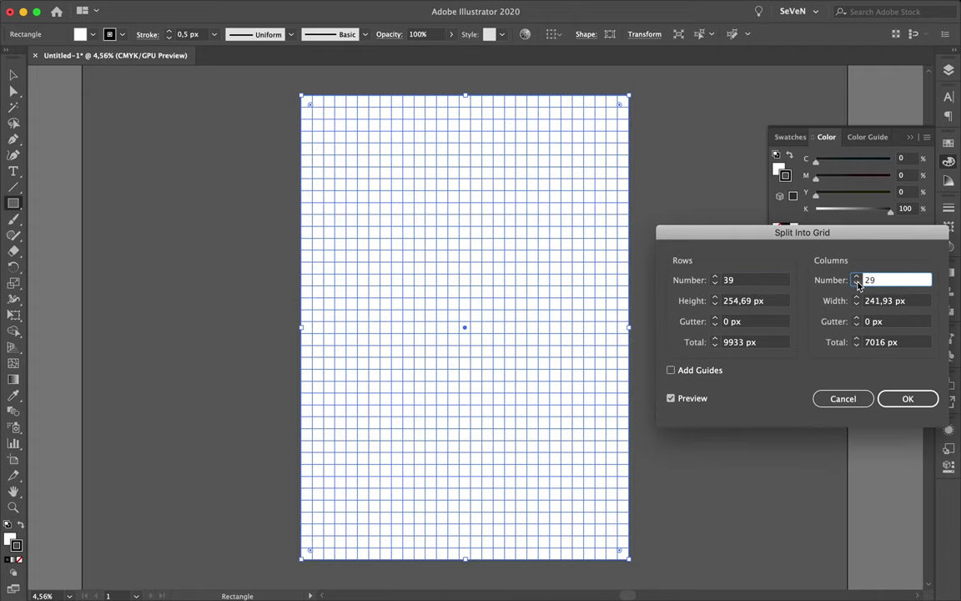
click(858, 282)
click(857, 282)
key(shift+Tab)
key(shift+Tab)
key(Up)
key(Up)
key(Up)
key(Up)
key(Up)
key(Up)
key(Up)
key(Up)
key(Up)
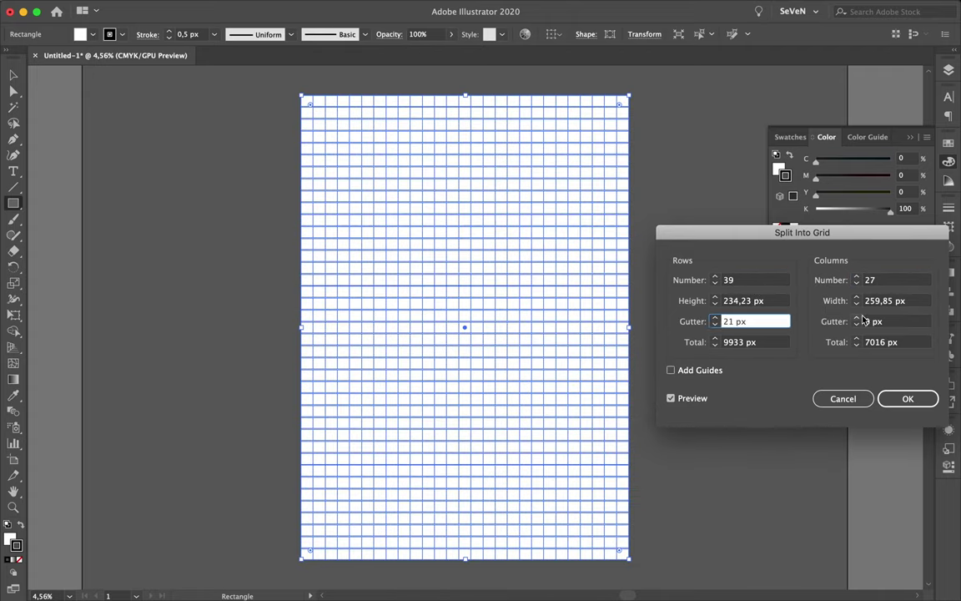
click(858, 322)
key(Up)
key(Up)
key(Up)
key(Up)
key(Up)
key(Up)
click(911, 399)
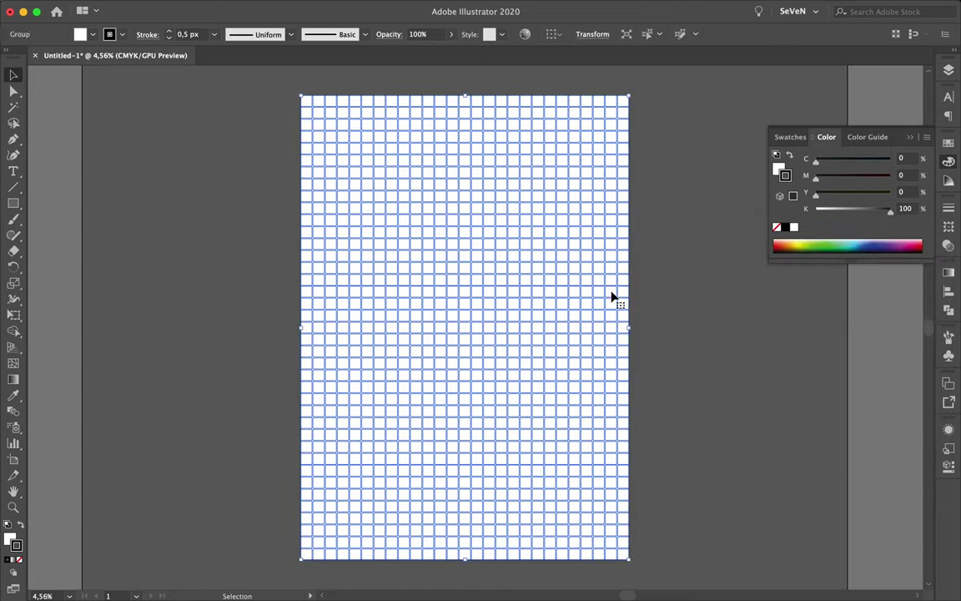
Step: Hide the grid edges, name its layer Grid, and add a new layer above it
key(v)
key(ctrl+h)
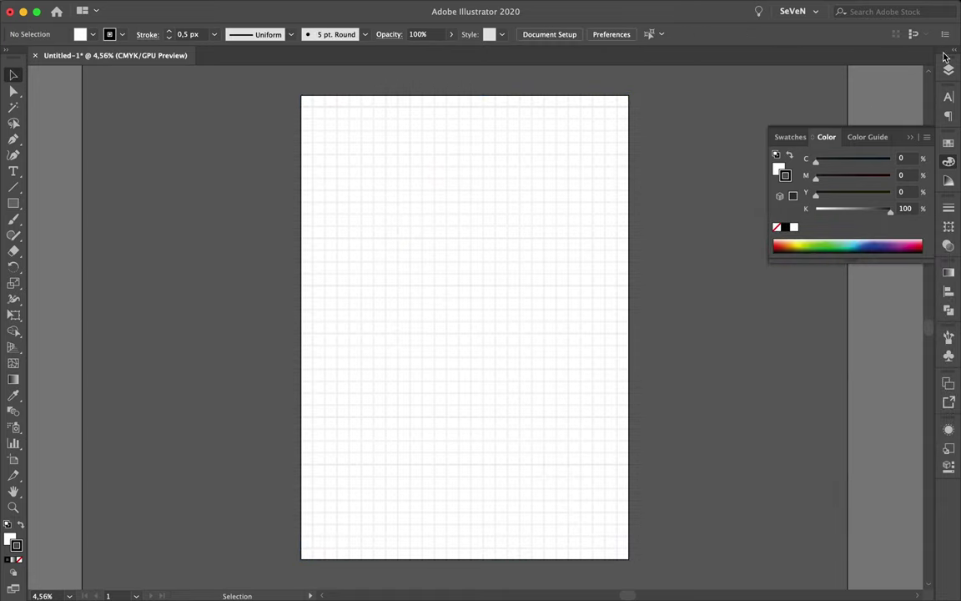
click(949, 69)
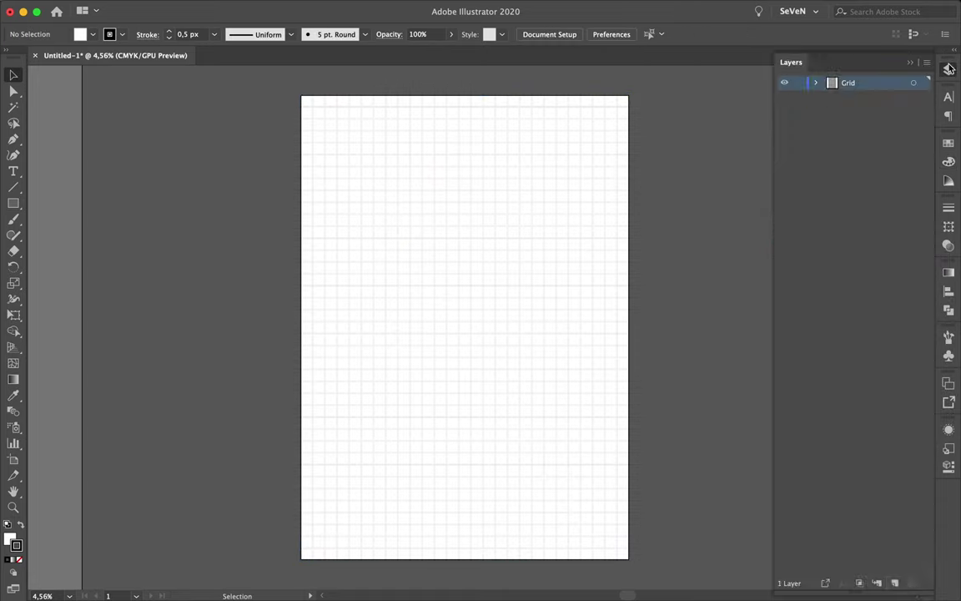
key(ctrl+l)
scroll(587, 274, up, 3)
click(587, 275)
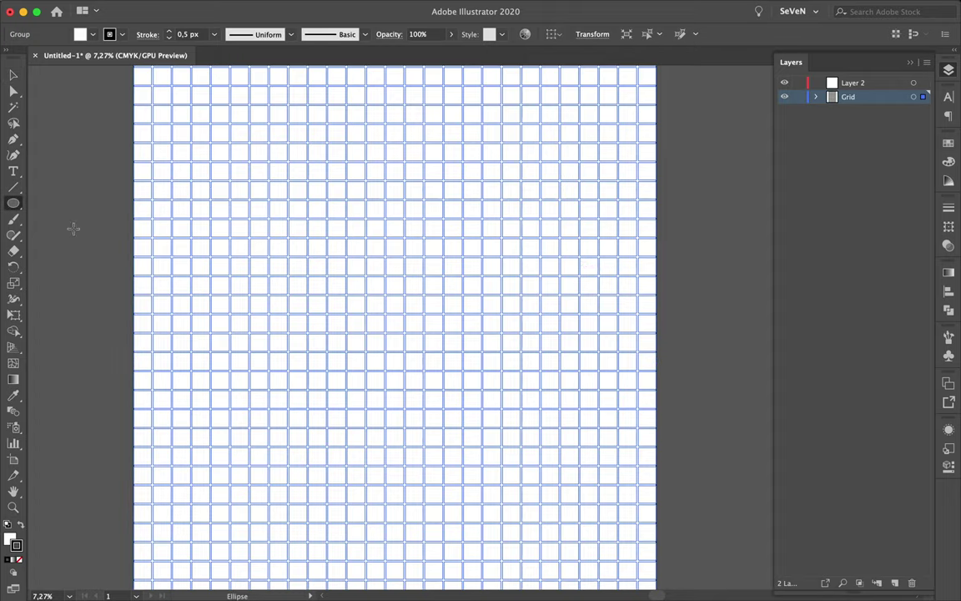
Step: Draw a small circle near the top-left and a wide rectangle to its right
drag(212, 179, 228, 200)
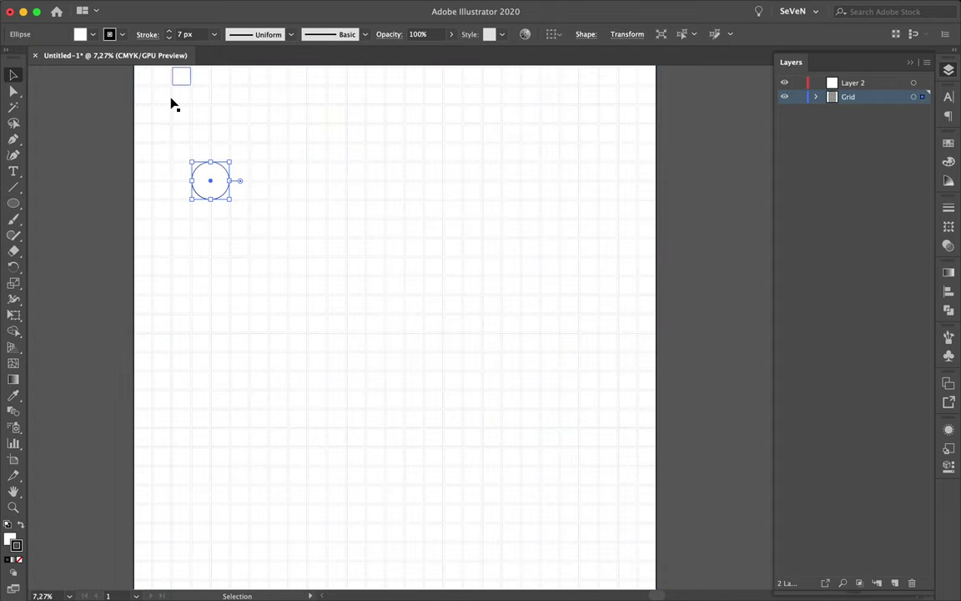
drag(302, 140, 232, 199)
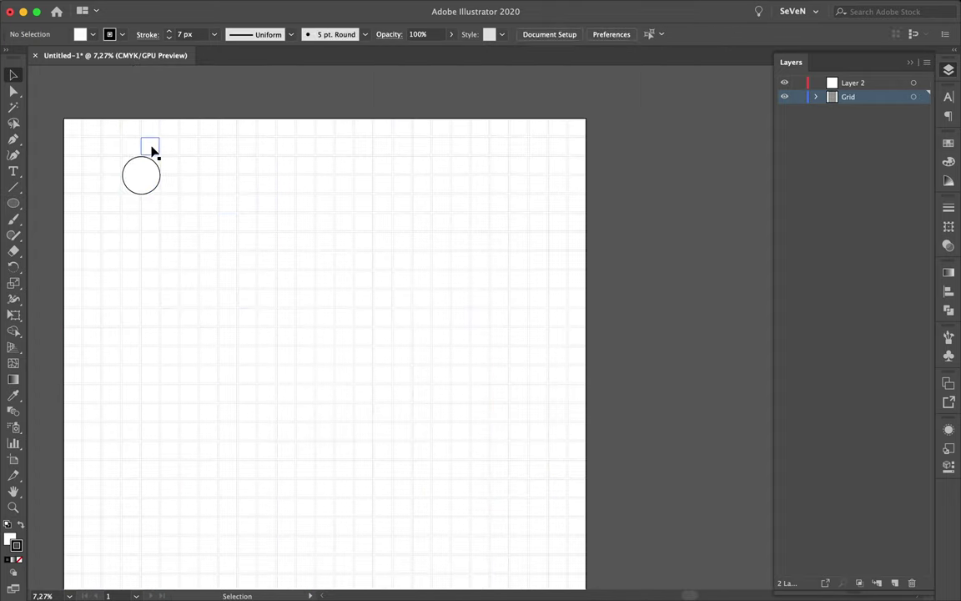
drag(22, 206, 58, 180)
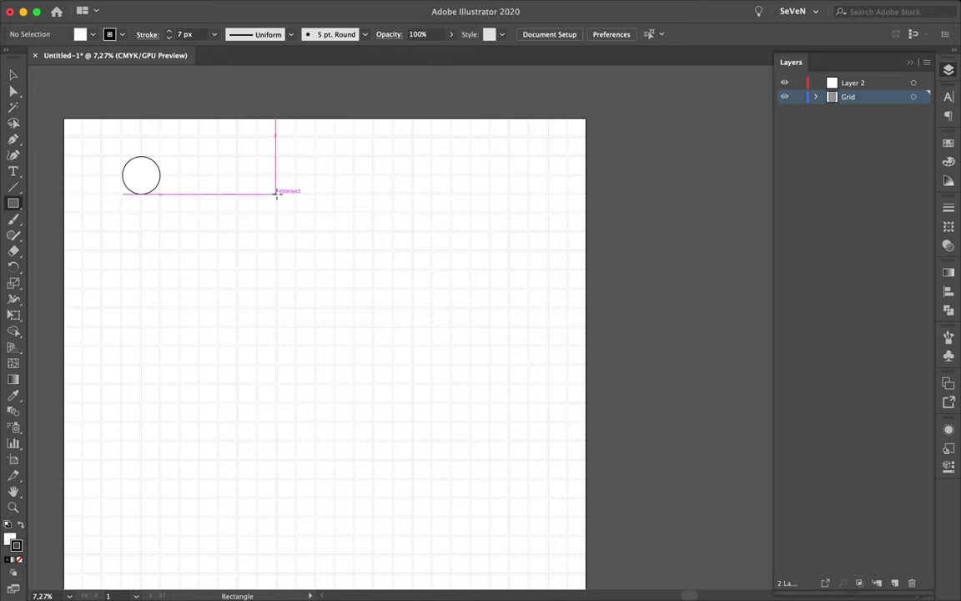
scroll(373, 233, up, 5)
drag(372, 231, 336, 233)
scroll(373, 232, down, 5)
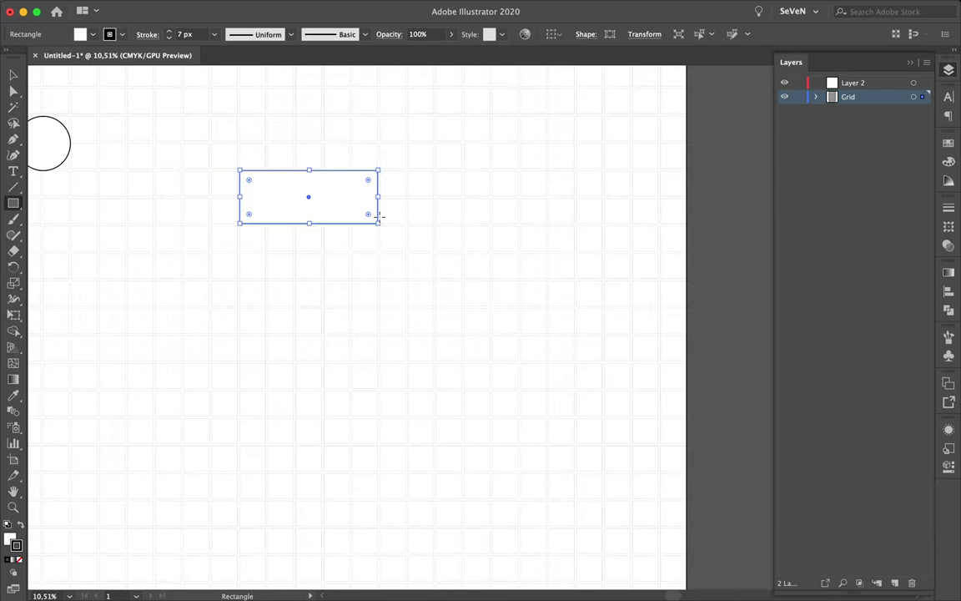
Step: Move the shapes onto Layer 2 and draw a hexagon in the lower right
key(v)
click(370, 208)
drag(925, 98, 924, 82)
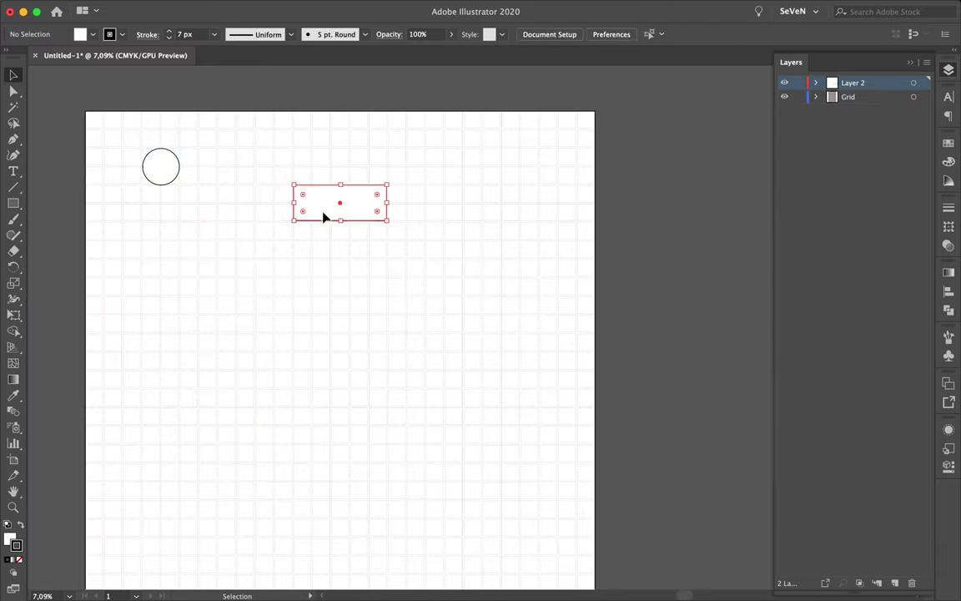
drag(17, 203, 58, 229)
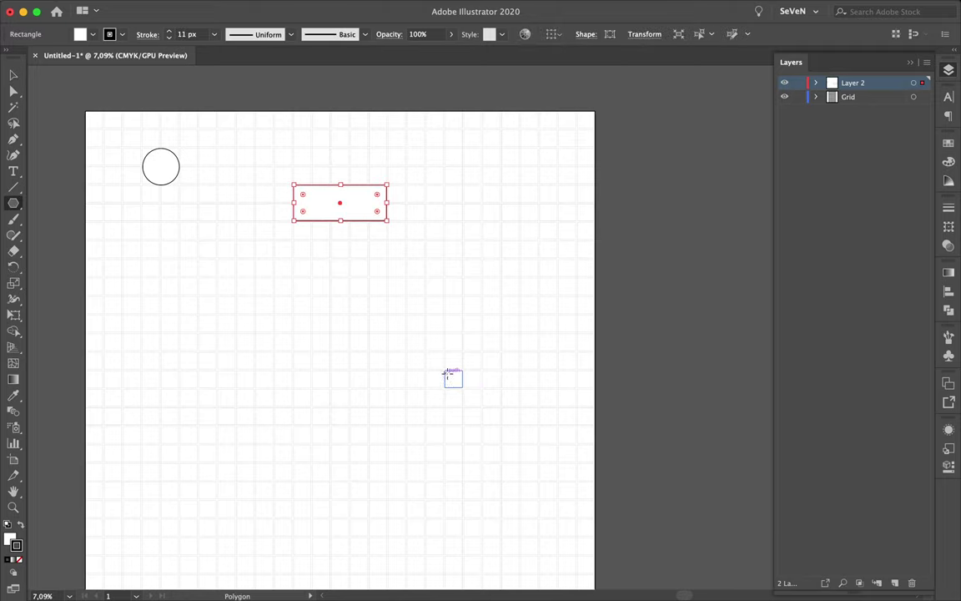
drag(488, 416, 489, 416)
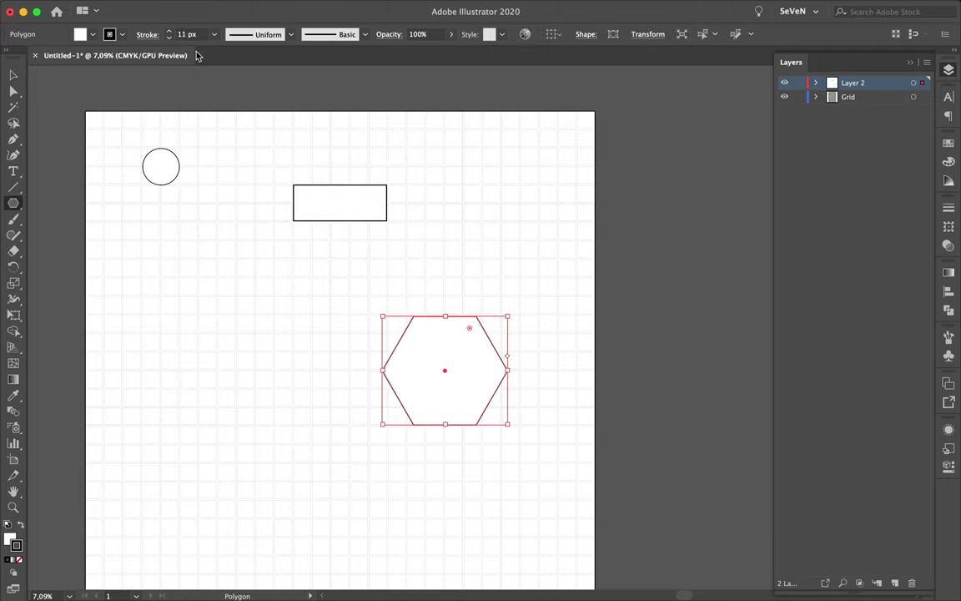
ctrl+click(384, 238)
Step: Blend the circle into the rectangle and hexagon using specified blend steps
ctrl+click(161, 166)
double_click(13, 411)
click(159, 376)
click(159, 361)
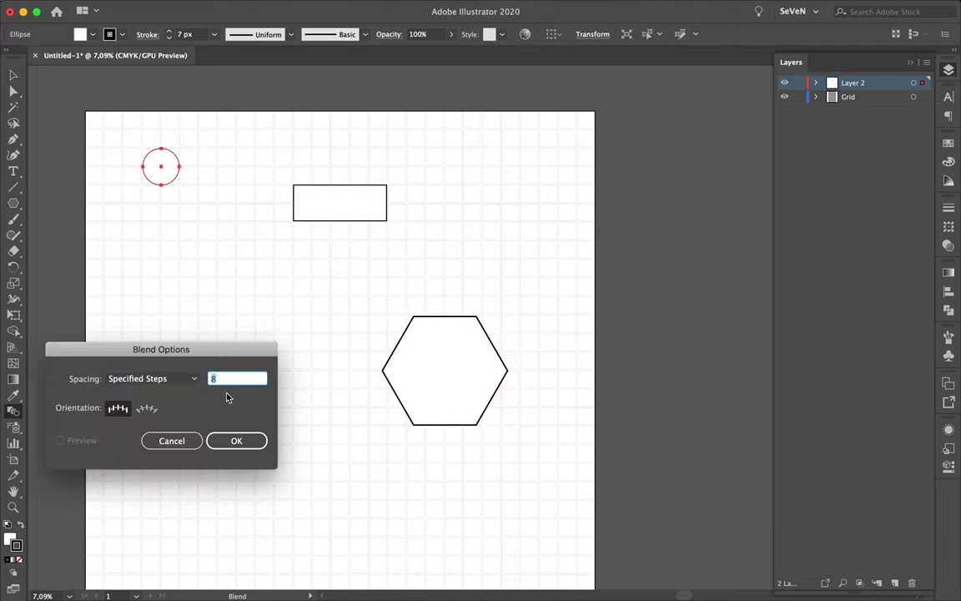
click(238, 439)
click(337, 203)
click(445, 370)
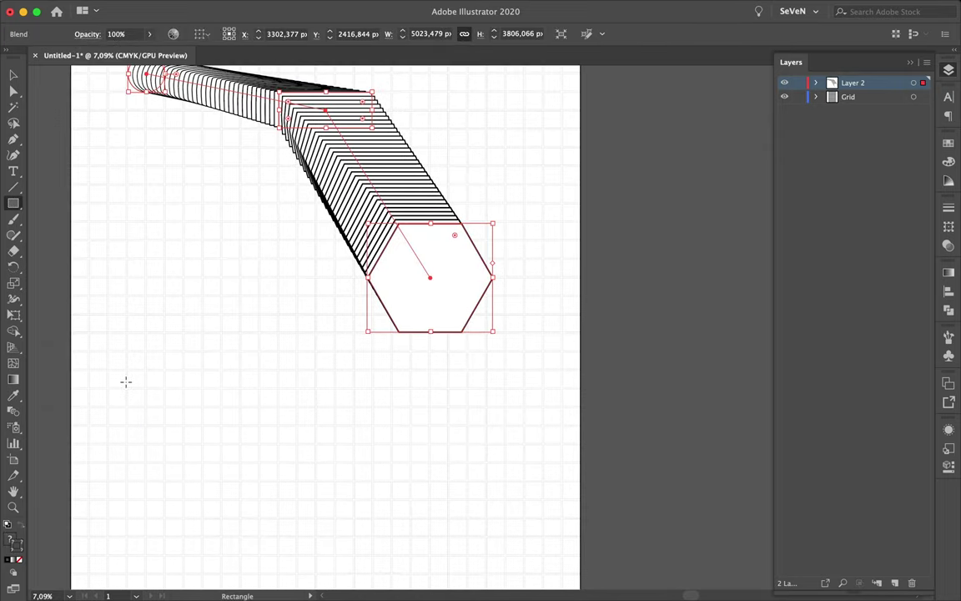
Step: Draw a tall rectangle at bottom left and extend the blend to it
drag(162, 483, 182, 517)
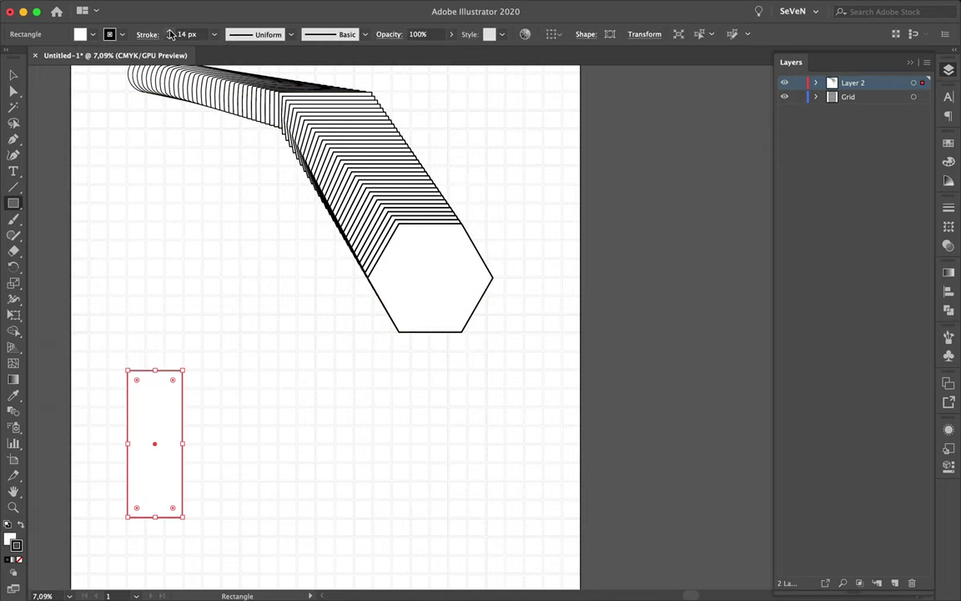
key(v)
click(187, 389)
click(799, 96)
click(429, 279)
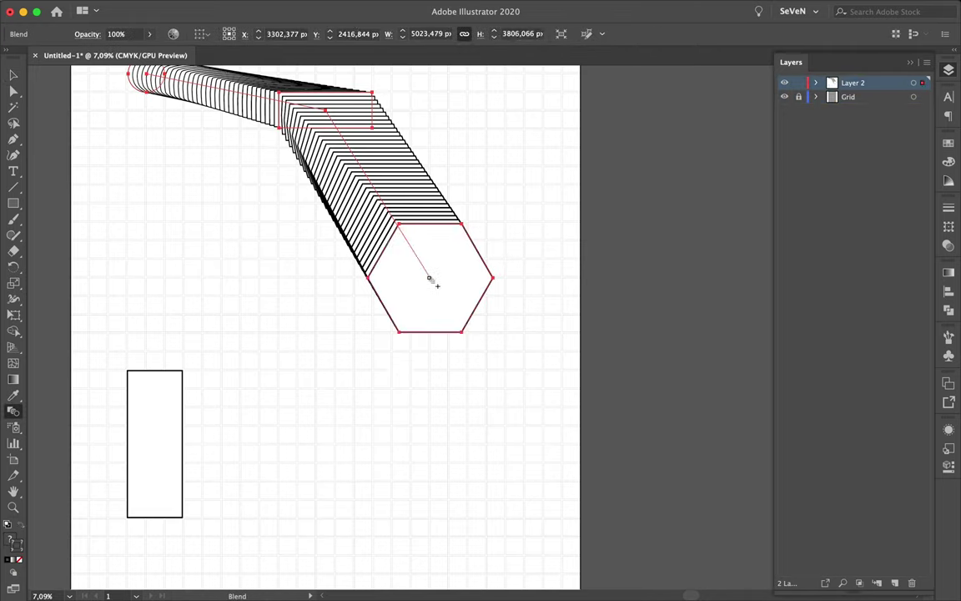
shift+click(154, 408)
key(super+alt+b)
Step: Bend the blend's spine into a curve and raise the blend to 40 steps
key(a)
click(269, 235)
drag(271, 233, 245, 245)
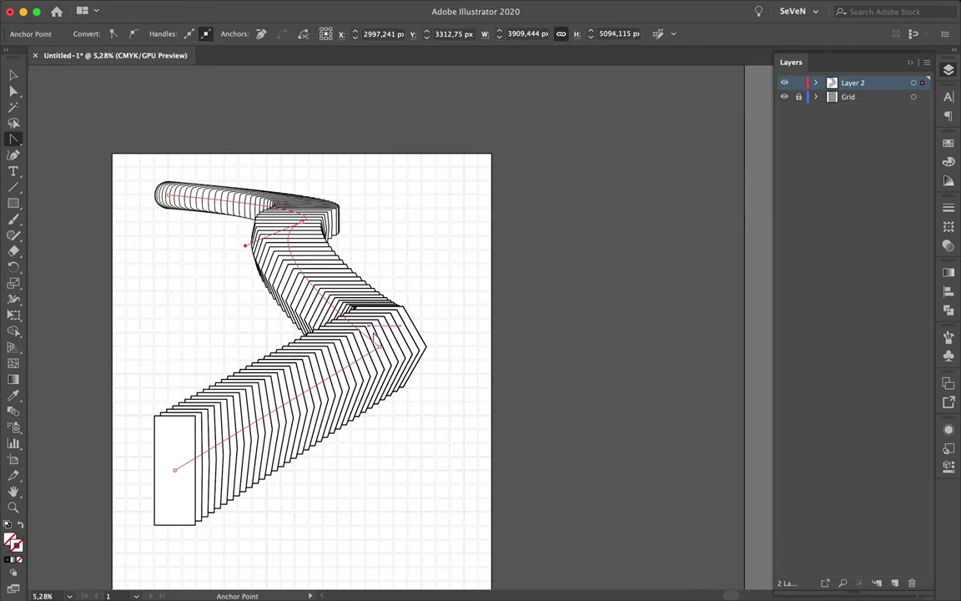
drag(360, 431, 380, 342)
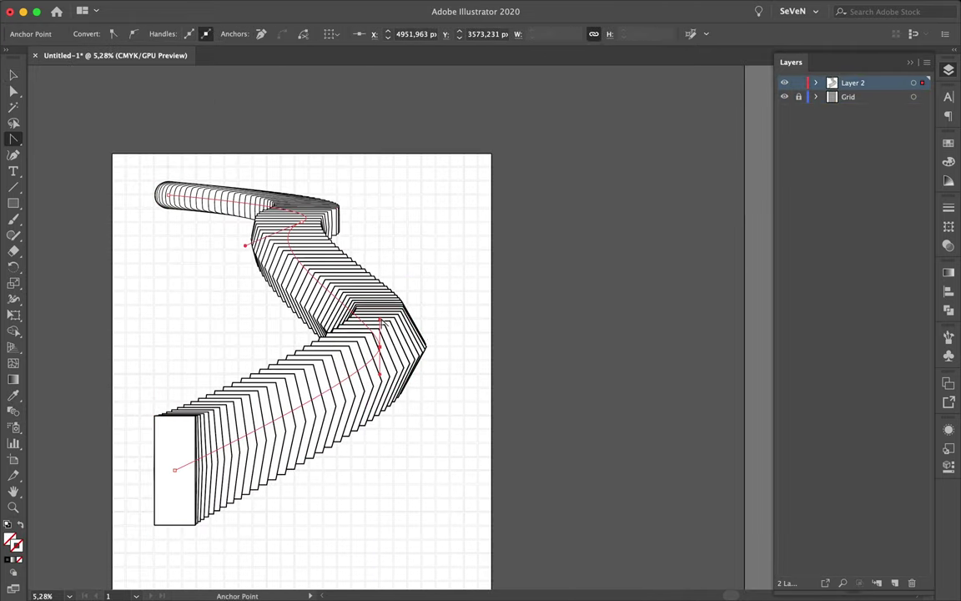
double_click(14, 410)
click(60, 438)
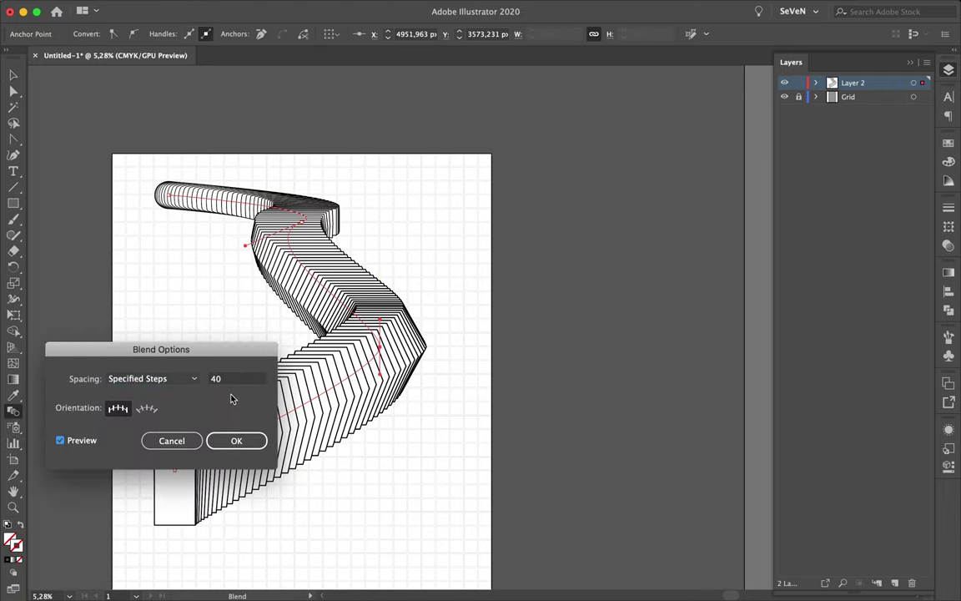
click(236, 438)
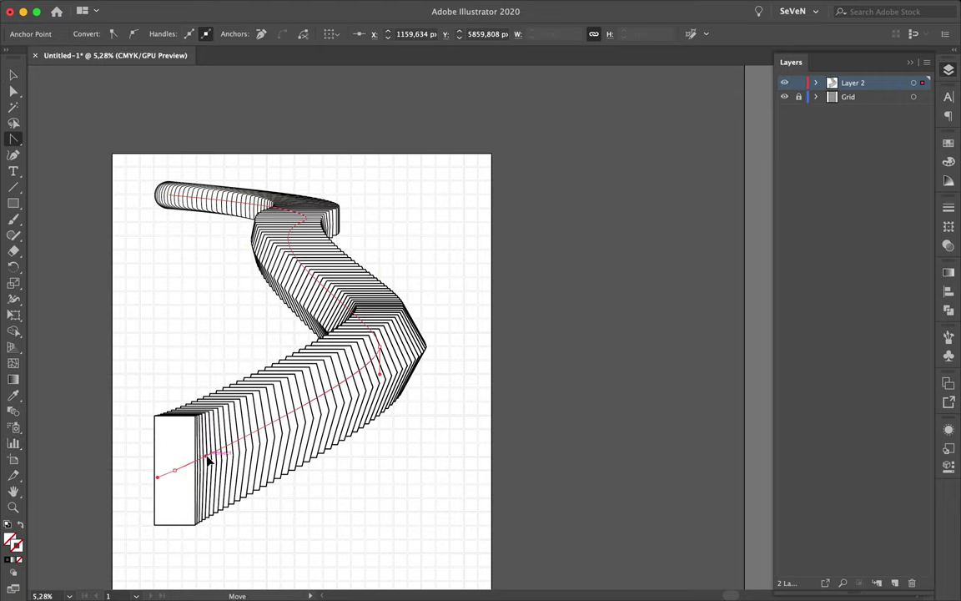
drag(190, 471, 200, 196)
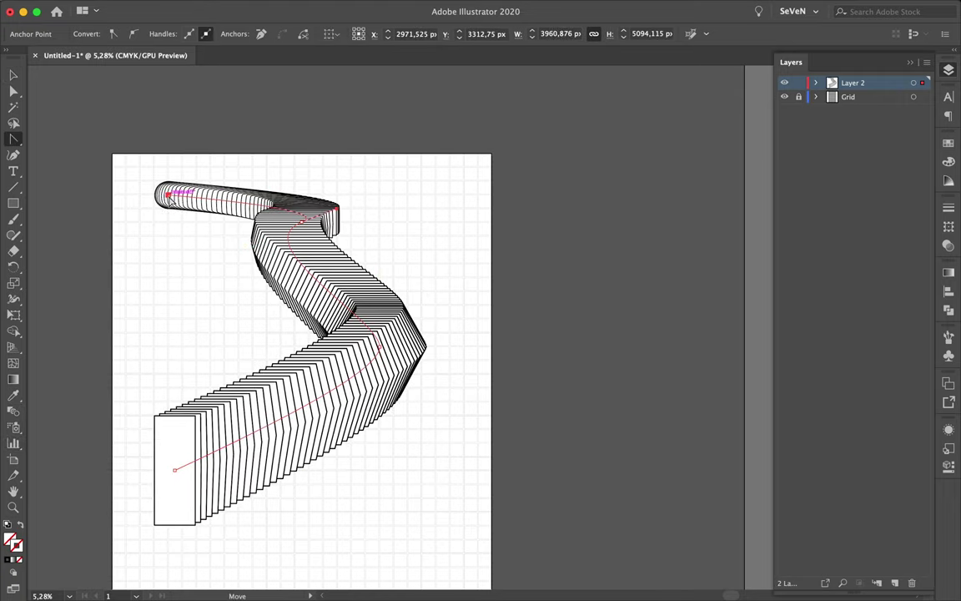
click(215, 264)
Step: In isolation mode, move the chevron shape and bottom rectangle further right
key(v)
scroll(173, 436, down, 1)
click(173, 436)
double_click(165, 411)
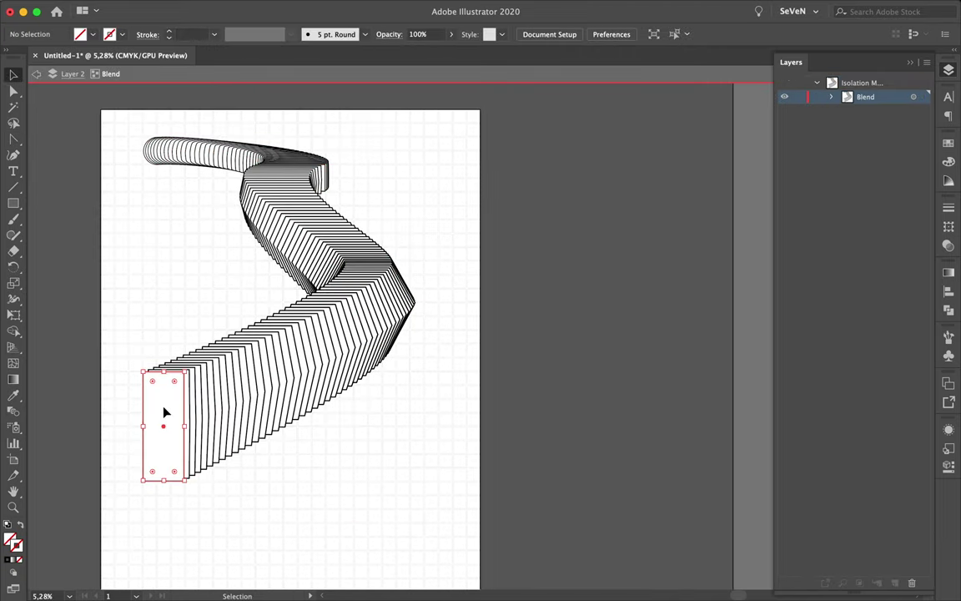
key(Escape)
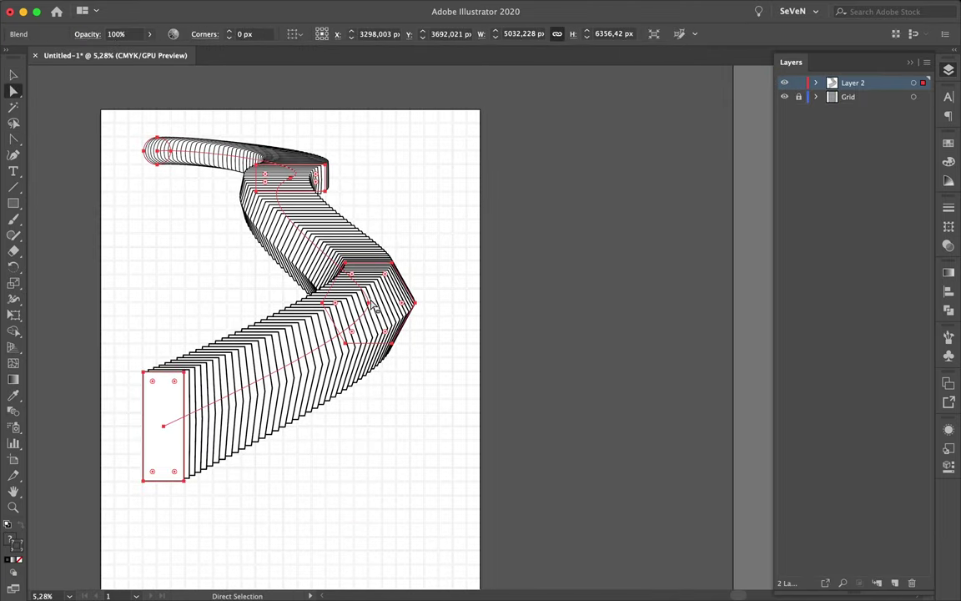
double_click(378, 306)
drag(409, 305, 430, 306)
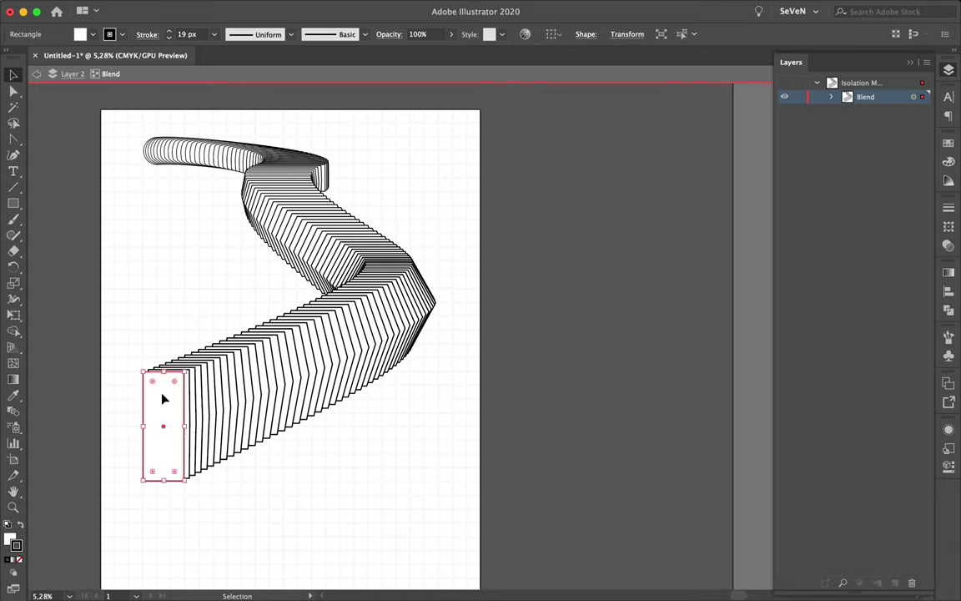
drag(161, 397, 203, 400)
Step: Nudge the ribbon's end rectangle right, fit the artboard, and add a new layer
click(182, 176)
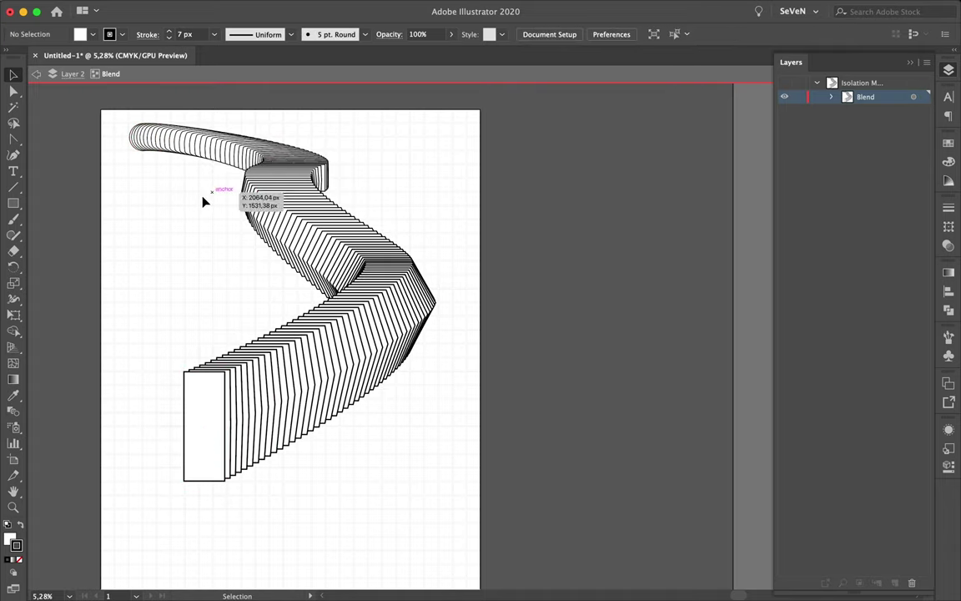
key(Escape)
scroll(202, 334, down, 3)
double_click(200, 363)
drag(200, 360, 232, 360)
key(super+0)
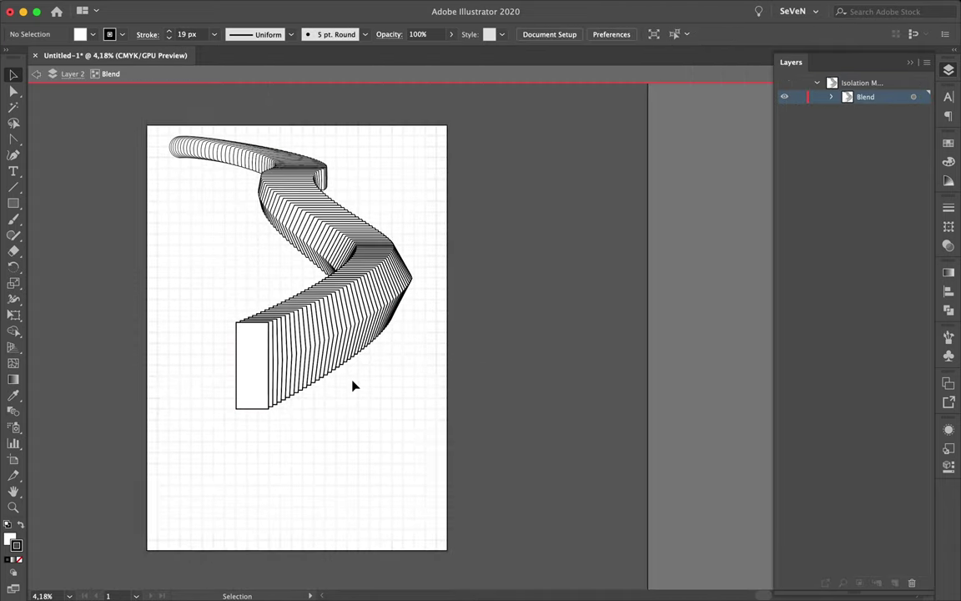
double_click(354, 386)
click(895, 583)
Step: Type ZERO INFORMATION below the ribbon, enlarge it, and set Schwager Sans Bold
key(t)
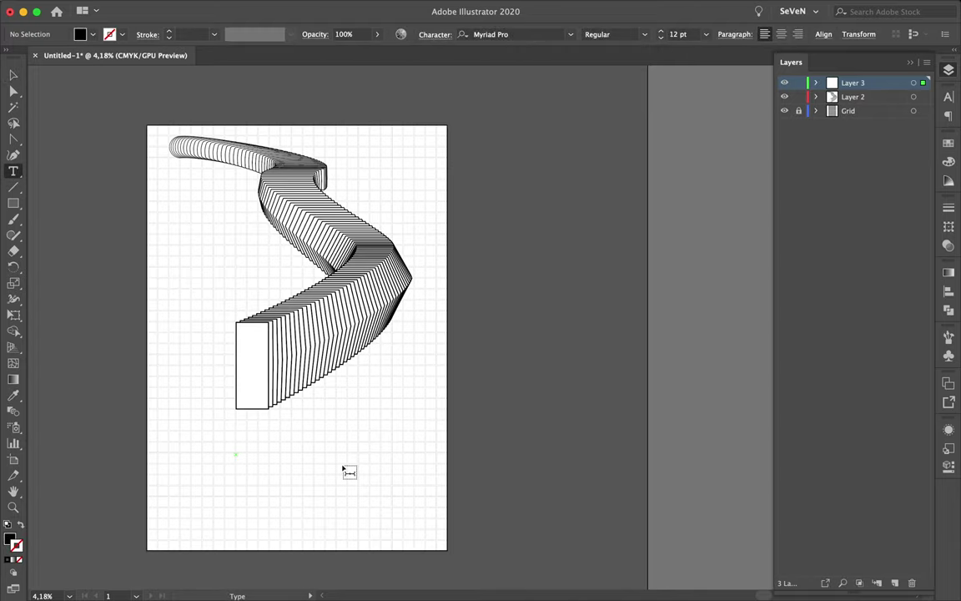
click(237, 451)
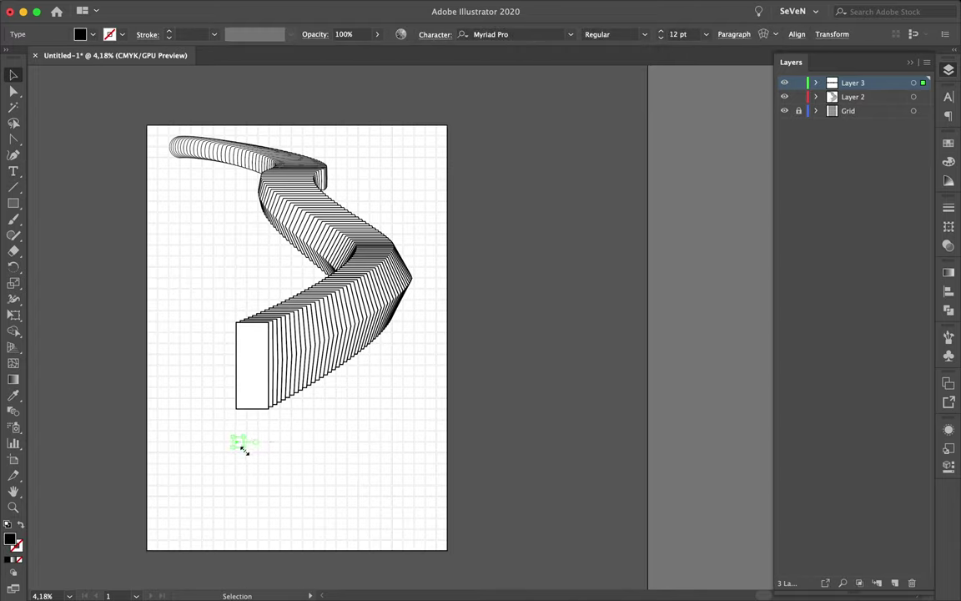
drag(440, 519, 457, 453)
click(948, 97)
click(843, 110)
text(schwager)
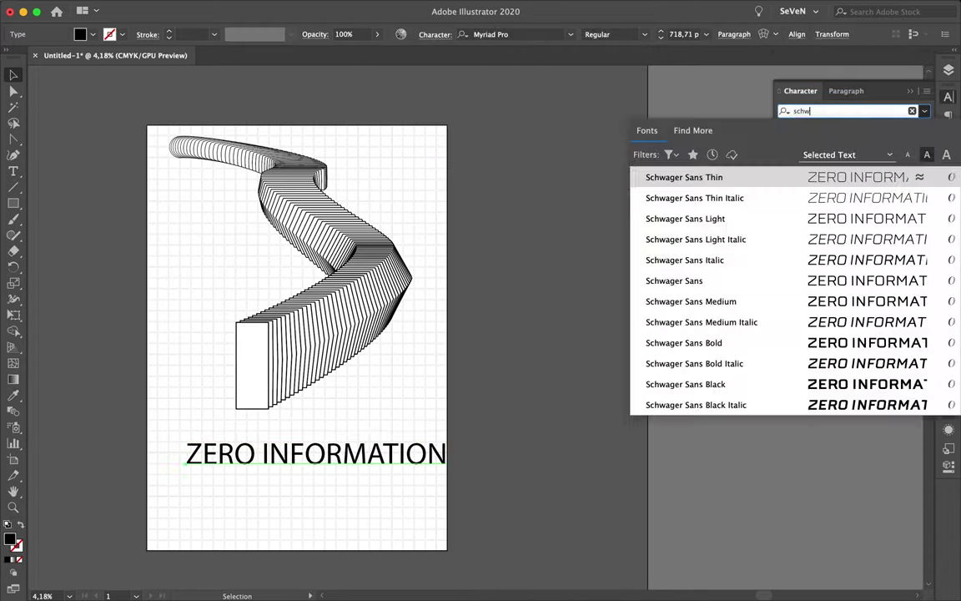
click(683, 342)
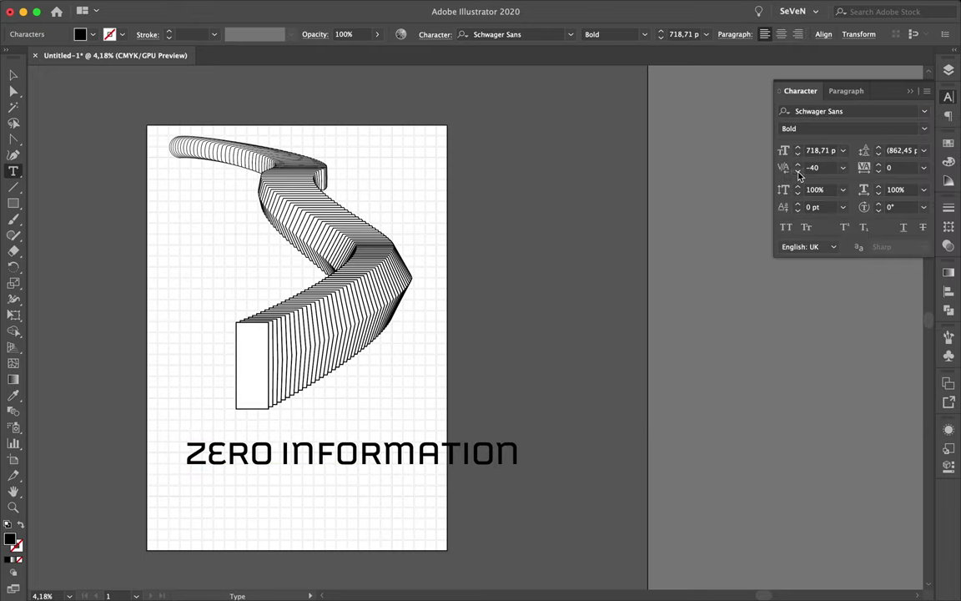
Step: Cut INFORMATION into separate text, move ZERO higher, and convert ZERO to outlines
drag(282, 453, 611, 452)
key(ctrl+x)
key(Escape)
key(ctrl+v)
mouse_move(233, 455)
mouse_down()
mouse_move(233, 242)
mouse_move(307, 267)
mouse_up()
scroll(232, 242, up, 3)
click(163, 8)
click(172, 71)
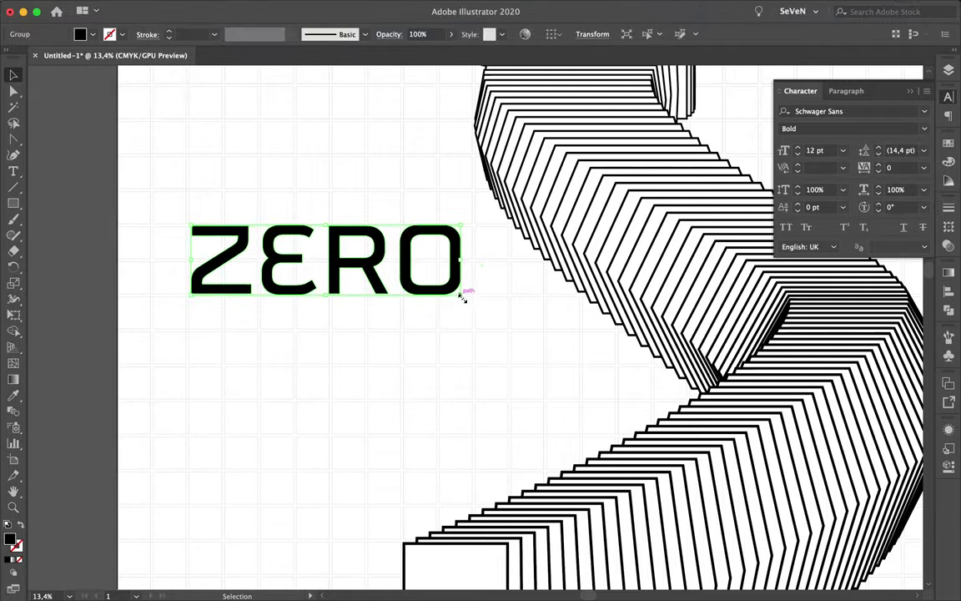
Step: Rescale the ZERO outlines, adjusting their height from the bottom edge
scroll(465, 298, up, 2)
scroll(459, 188, up, 2)
scroll(171, 164, up, 3)
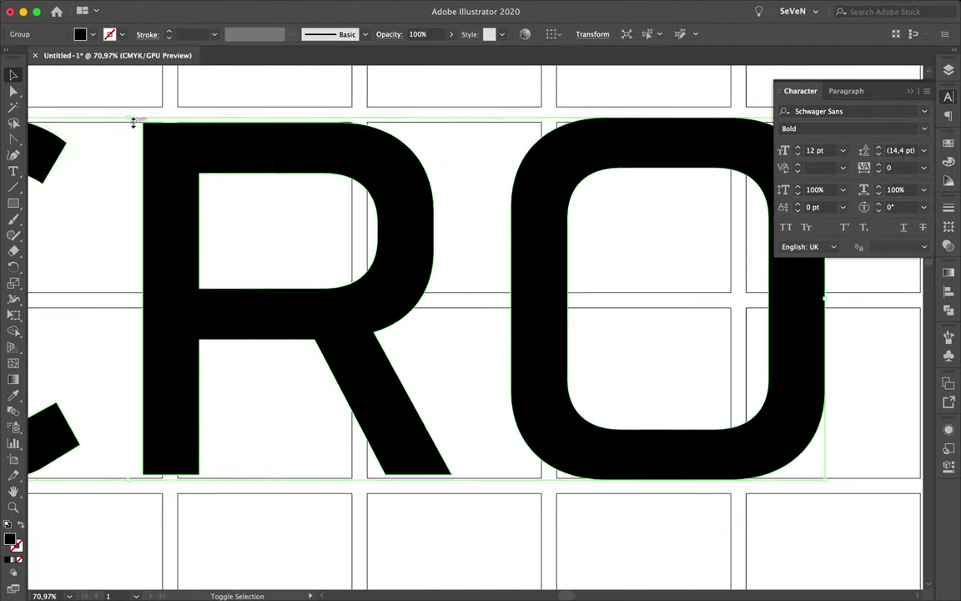
drag(138, 129, 133, 117)
scroll(223, 273, down, 3)
drag(325, 384, 326, 388)
scroll(326, 386, up, 5)
scroll(321, 381, up, 4)
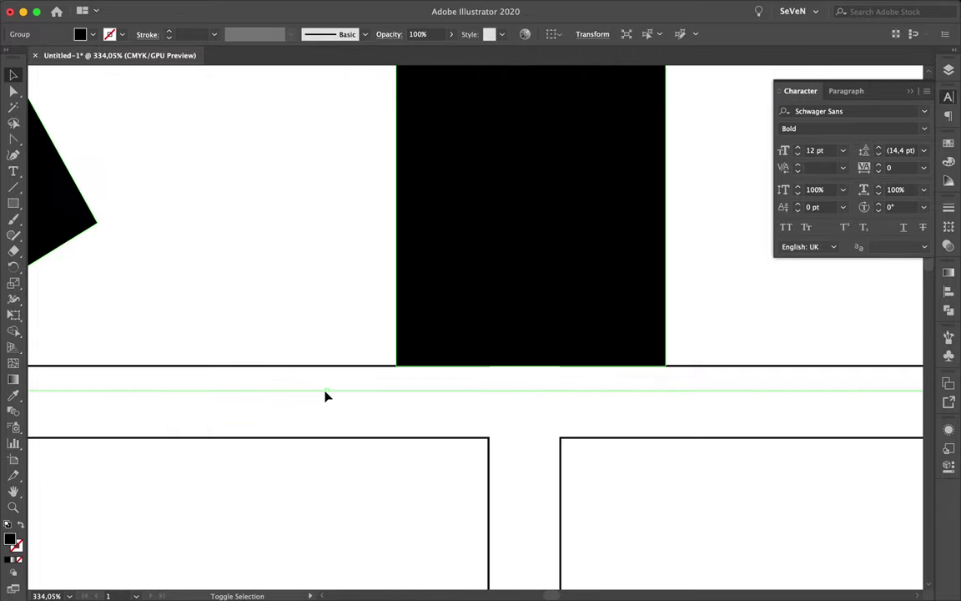
scroll(326, 397, down, 10)
Step: Move ZERO to the upper right and relocate the Z into Layer 2, left of ERO
double_click(332, 401)
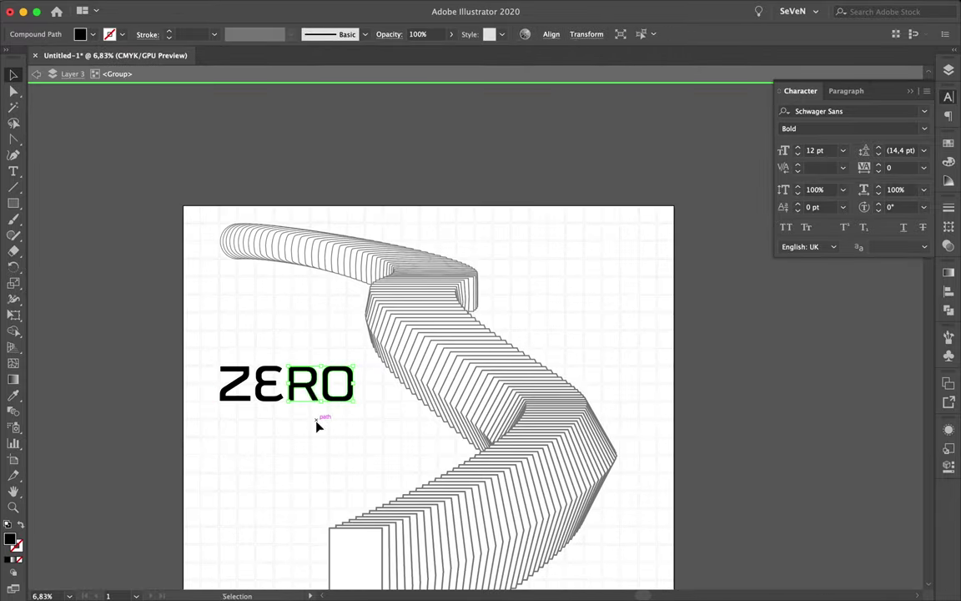
double_click(317, 425)
mouse_move(267, 344)
mouse_down()
mouse_move(567, 221)
mouse_move(532, 221)
mouse_up()
scroll(424, 222, up, 3)
double_click(425, 225)
click(429, 214)
key(Delete)
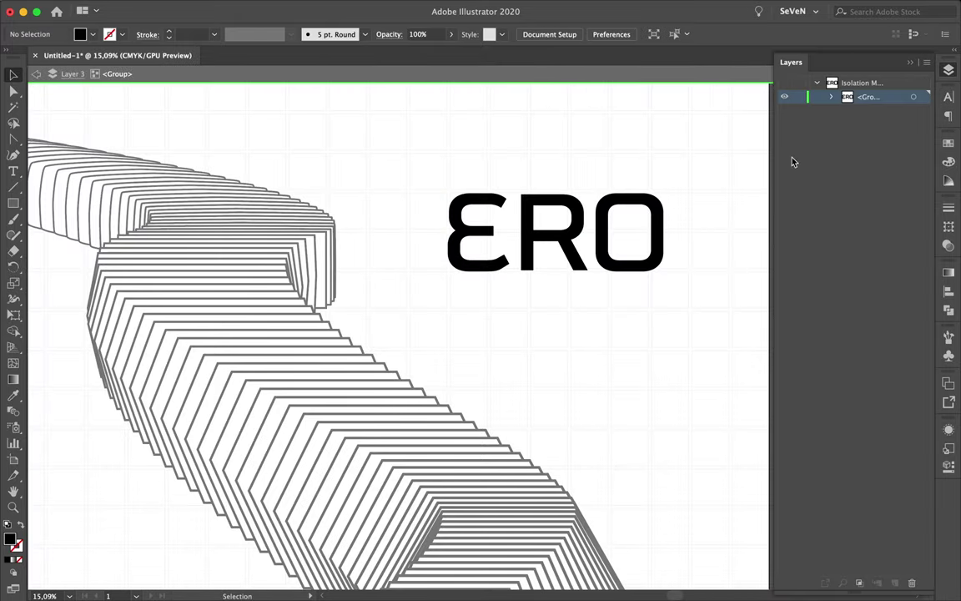
key(Escape)
click(853, 96)
key(ctrl+v)
drag(478, 330, 361, 240)
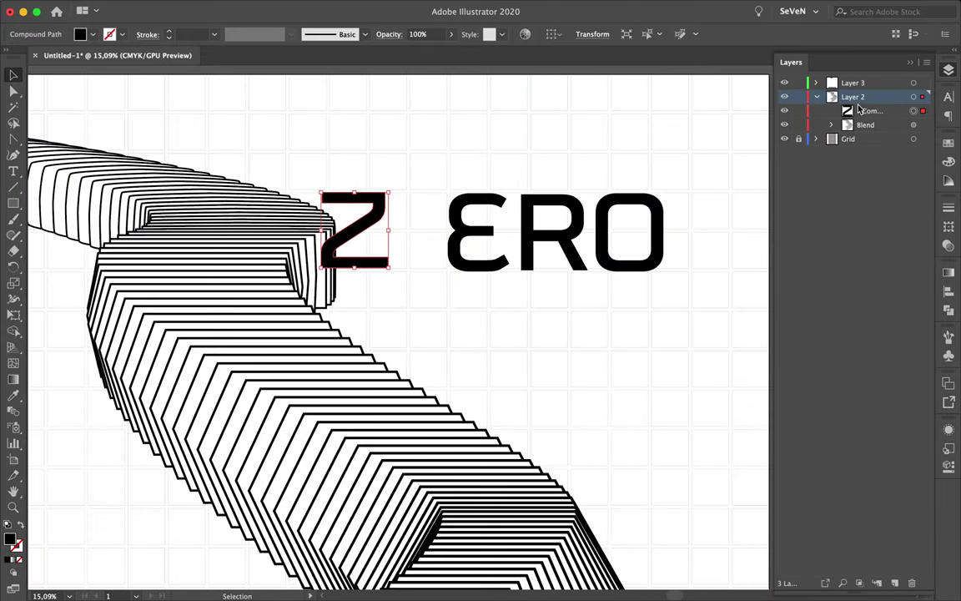
Step: Duplicate the blend, hide the original, expand the copy, and reorder the Z in Layer 2
click(208, 250)
key(ctrl+c)
key(ctrl+3)
key(ctrl+f)
click(164, 7)
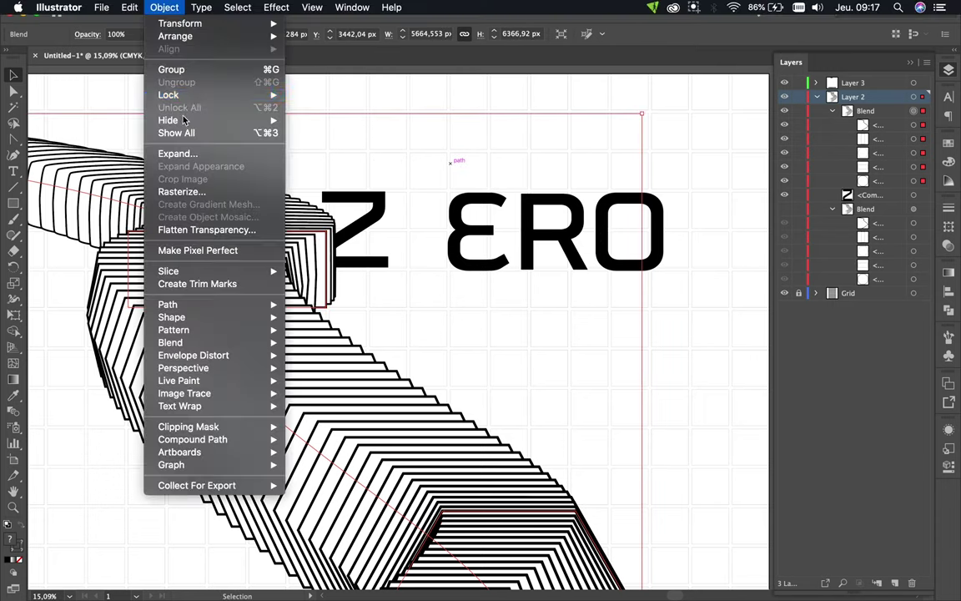
click(178, 153)
key(Return)
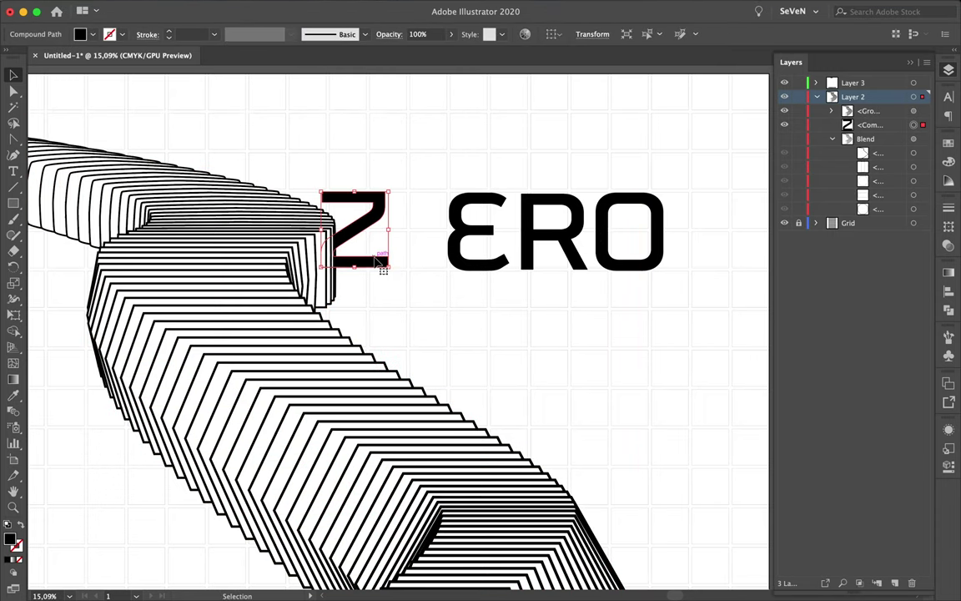
click(831, 140)
mouse_move(849, 570)
mouse_down()
mouse_move(862, 79)
mouse_move(872, 377)
mouse_up()
Step: Move the RO letters further right within the ERO group
click(524, 305)
key(super+minus)
click(549, 275)
double_click(549, 275)
mouse_move(549, 274)
mouse_down()
mouse_move(622, 294)
mouse_move(633, 275)
mouse_up()
key(super+shift+a)
key(super+minus)
key(super+minus)
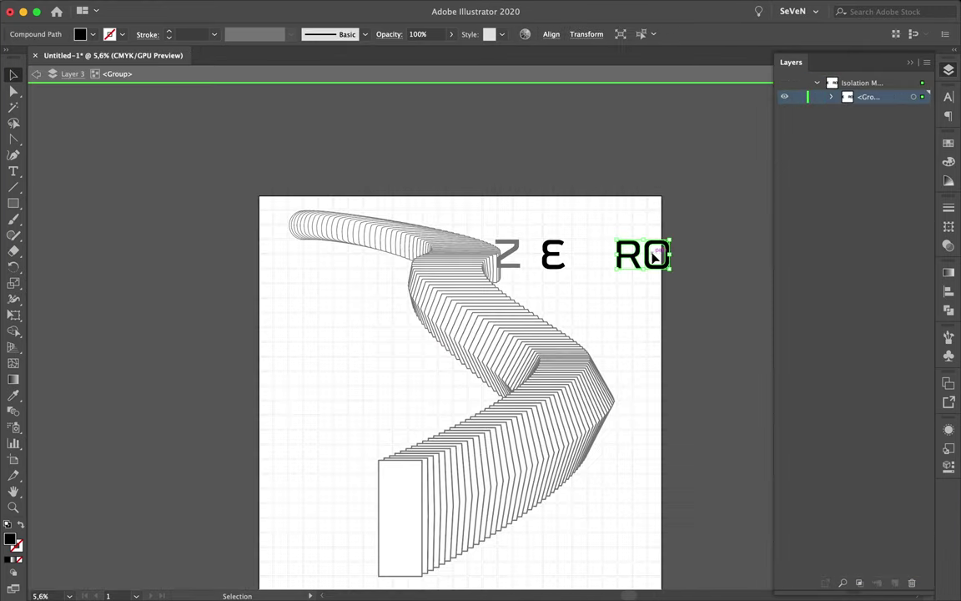
Step: Place a copy of RO at the page's left edge and set the O beside the R
drag(680, 260, 483, 323)
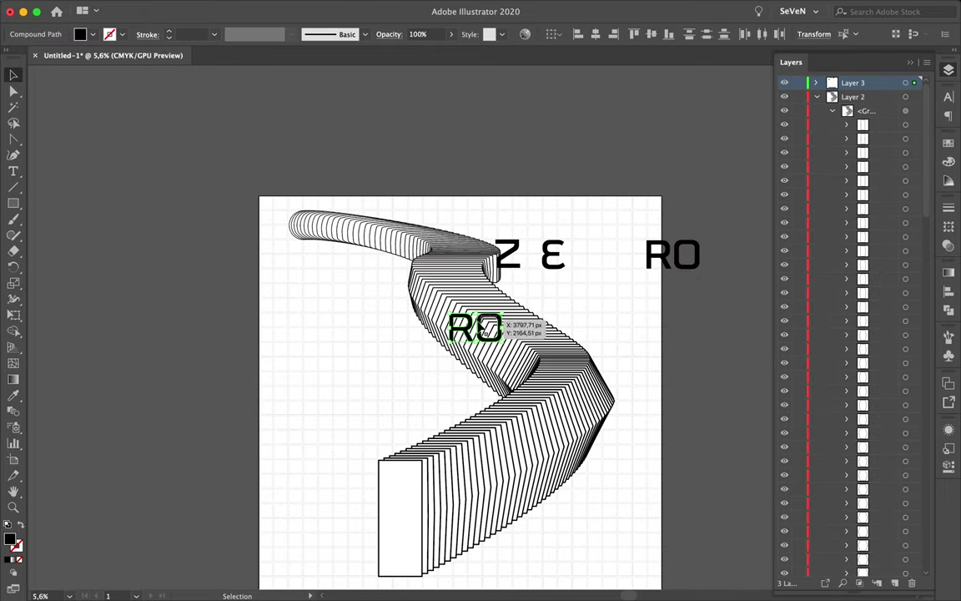
drag(284, 295, 288, 294)
scroll(333, 289, up, 3)
scroll(342, 296, up, 2)
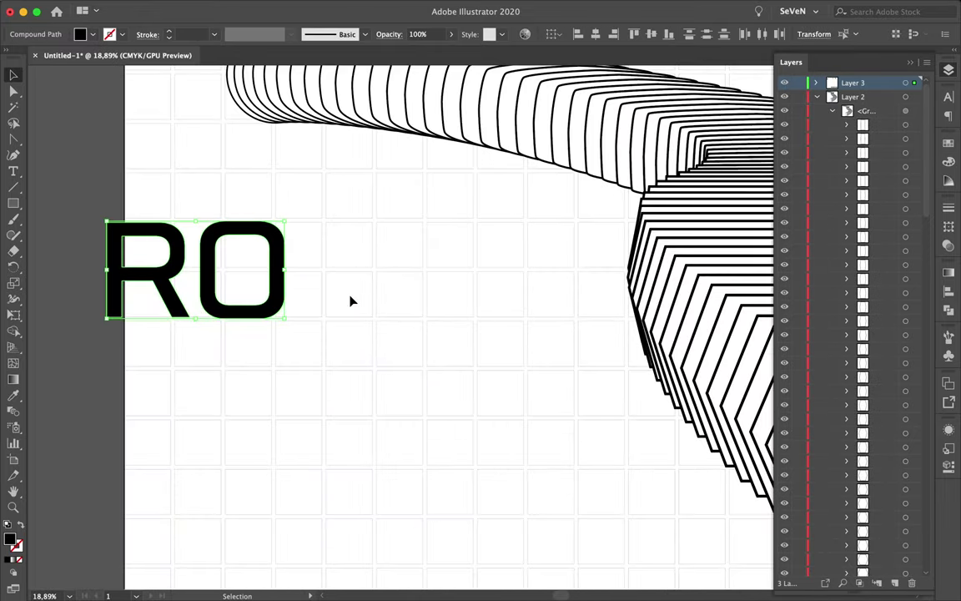
click(350, 301)
scroll(350, 300, down, 5)
drag(254, 275, 256, 276)
scroll(302, 296, down, 3)
Step: Draw a tall rectangle over the left part of the page
key(m)
mouse_move(198, 177)
mouse_down()
mouse_move(490, 219)
mouse_move(461, 550)
mouse_up()
key(v)
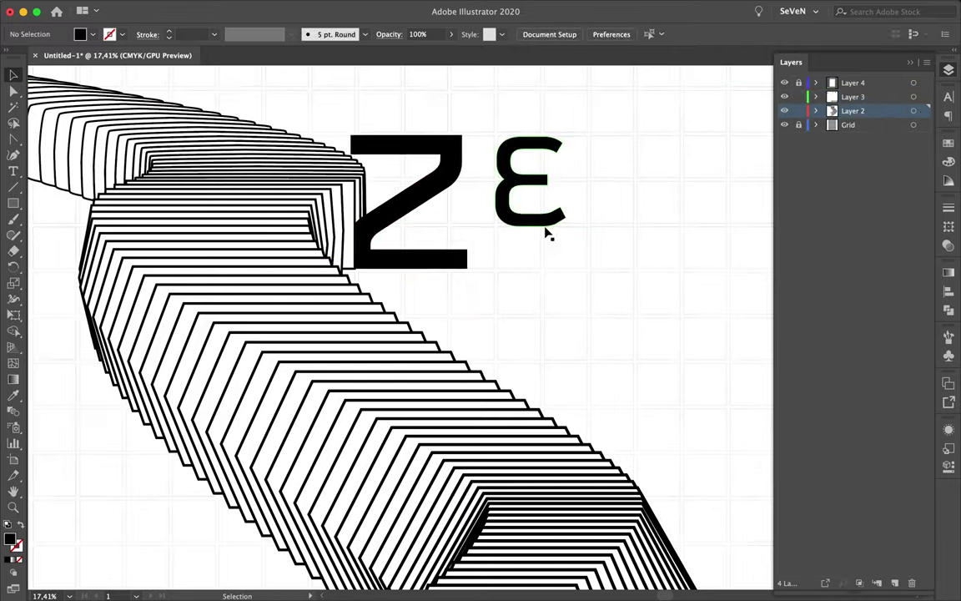
Step: Move the E and RO group next to Z, then shift RO toward E and enlarge it slightly
scroll(547, 235, down, 3)
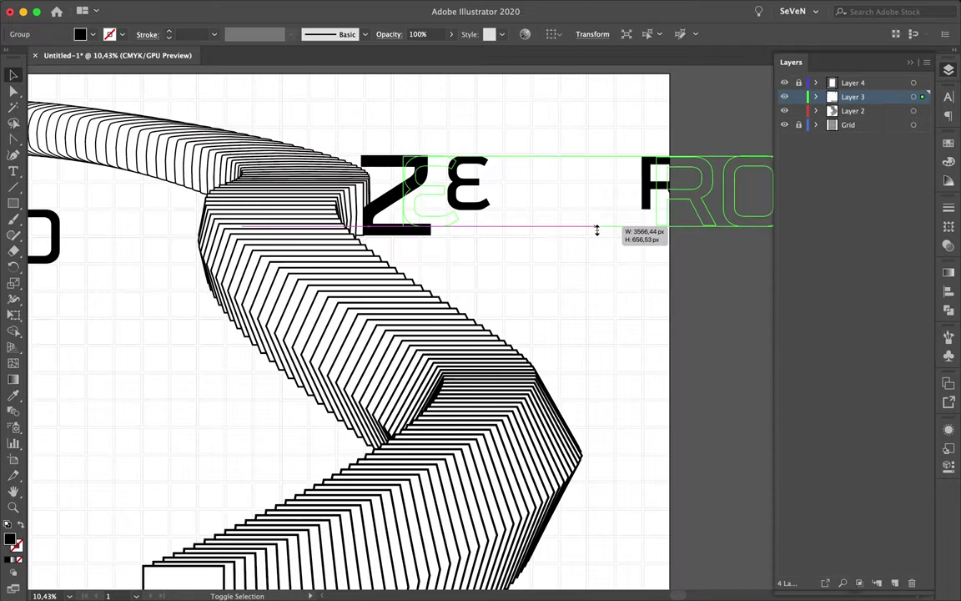
drag(596, 229, 511, 282)
double_click(722, 238)
drag(723, 238, 638, 238)
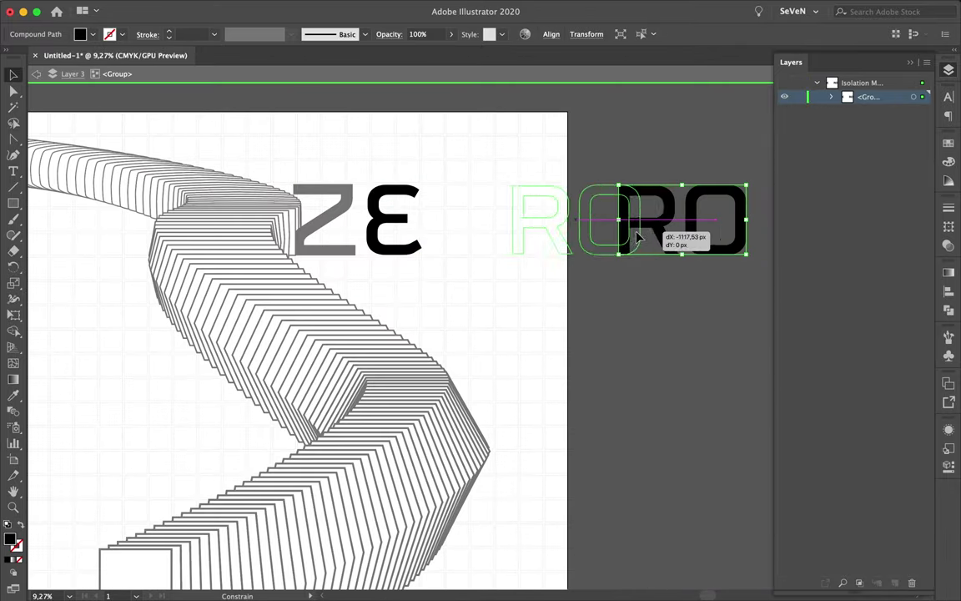
scroll(659, 237, up, 3)
drag(402, 275, 394, 282)
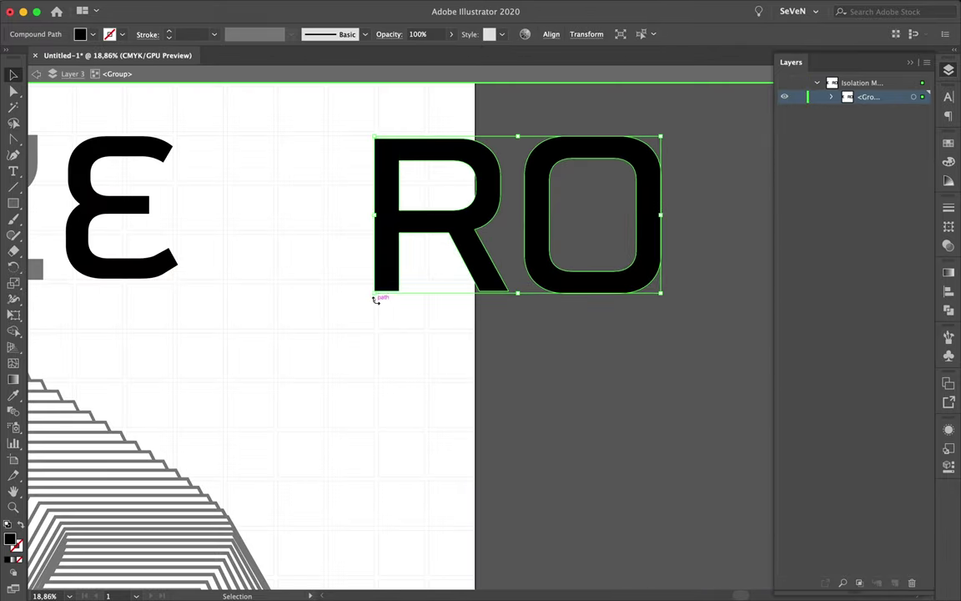
Step: Exit group editing, then reselect the RO letters and enlarge them further
scroll(388, 136, down, 5)
double_click(656, 188)
key(Escape)
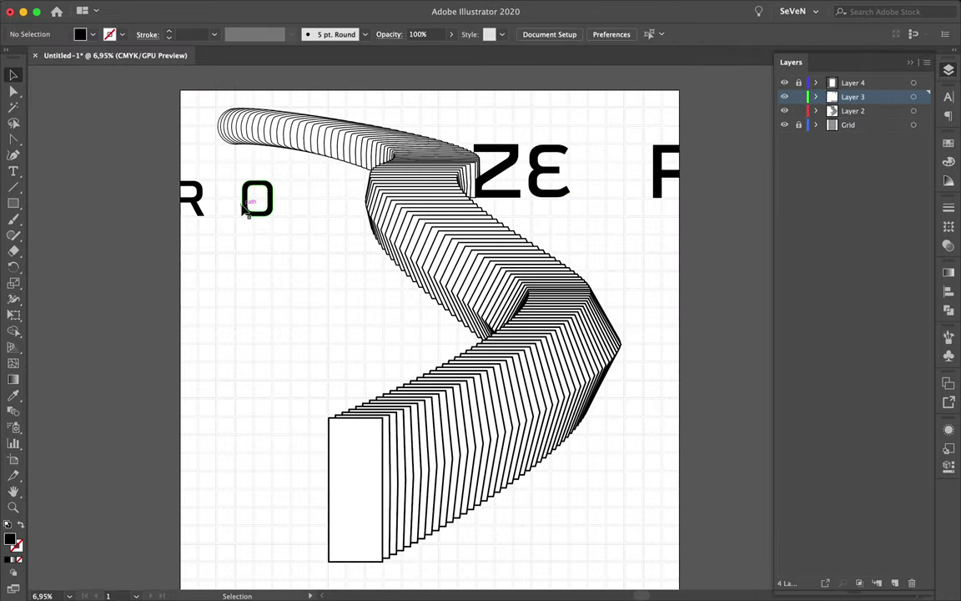
click(244, 211)
scroll(188, 205, up, 4)
drag(492, 250, 644, 328)
click(323, 262)
Step: Alt-drag a copy of INFORMATION up over the ribbon's rectangular end
scroll(356, 172, down, 5)
mouse_move(538, 558)
mouse_down()
mouse_move(180, 302)
mouse_move(204, 298)
mouse_up()
scroll(392, 350, up, 5)
scroll(204, 298, down, 3)
click(102, 7)
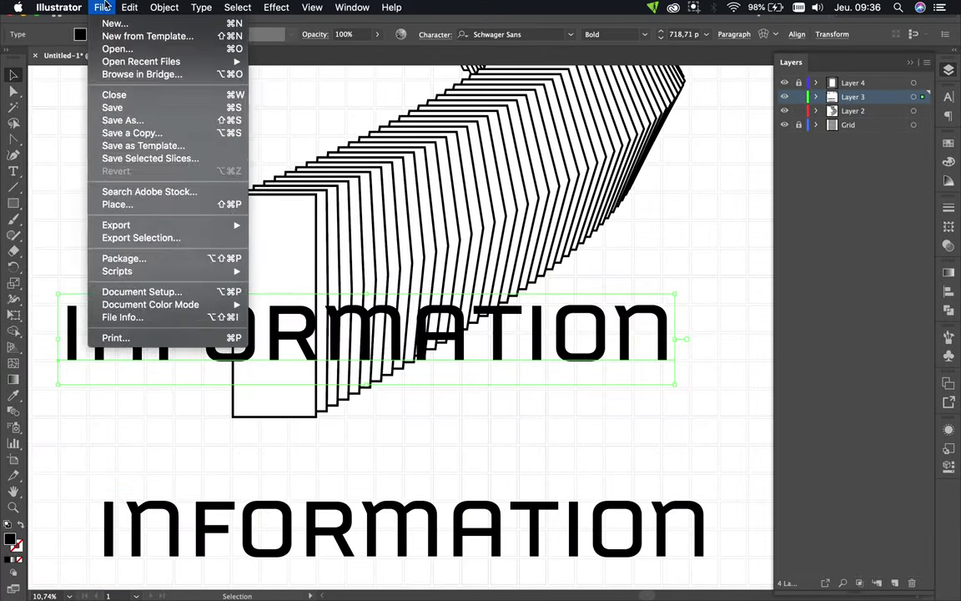
Step: Expand INFORMATION into outlined shapes and move it
click(150, 153)
click(514, 382)
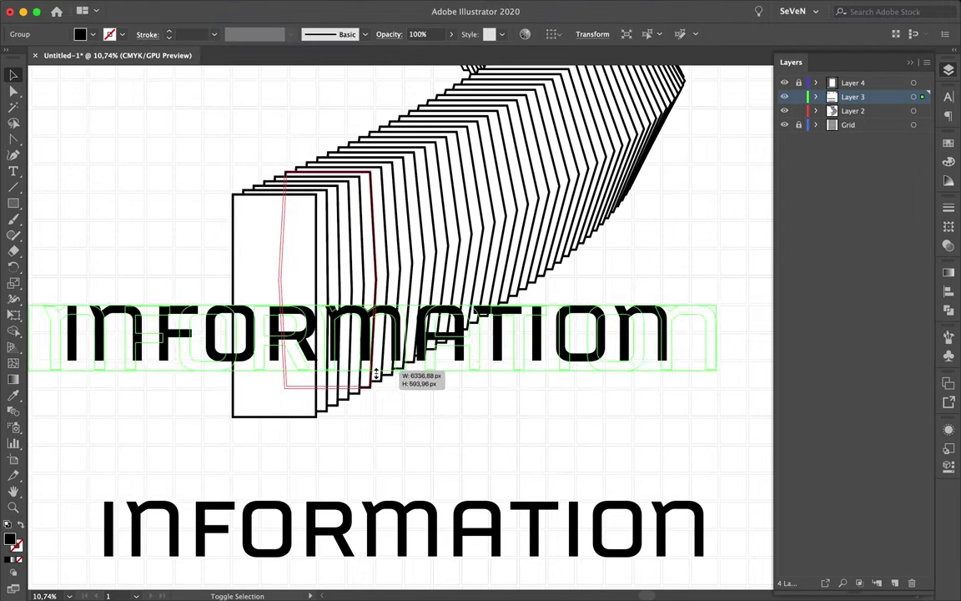
scroll(386, 392, up, 3)
mouse_move(373, 367)
mouse_down()
mouse_move(456, 411)
mouse_move(590, 350)
mouse_up()
scroll(457, 415, down, 3)
key(Return)
Step: Move the INFO letters up beside ZE and adjust their height
drag(456, 414, 643, 313)
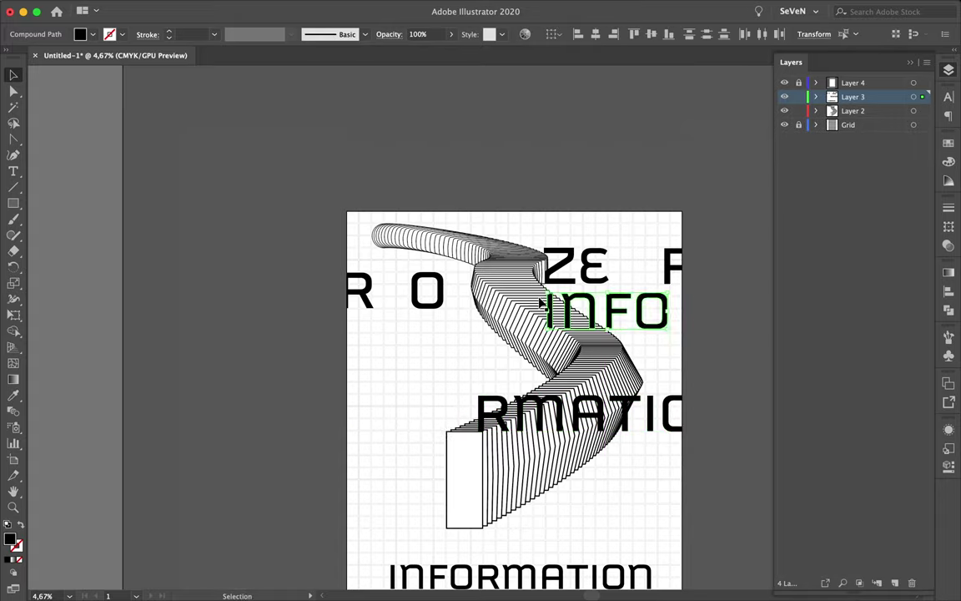
scroll(553, 336, up, 5)
drag(548, 304, 631, 316)
scroll(584, 313, up, 4)
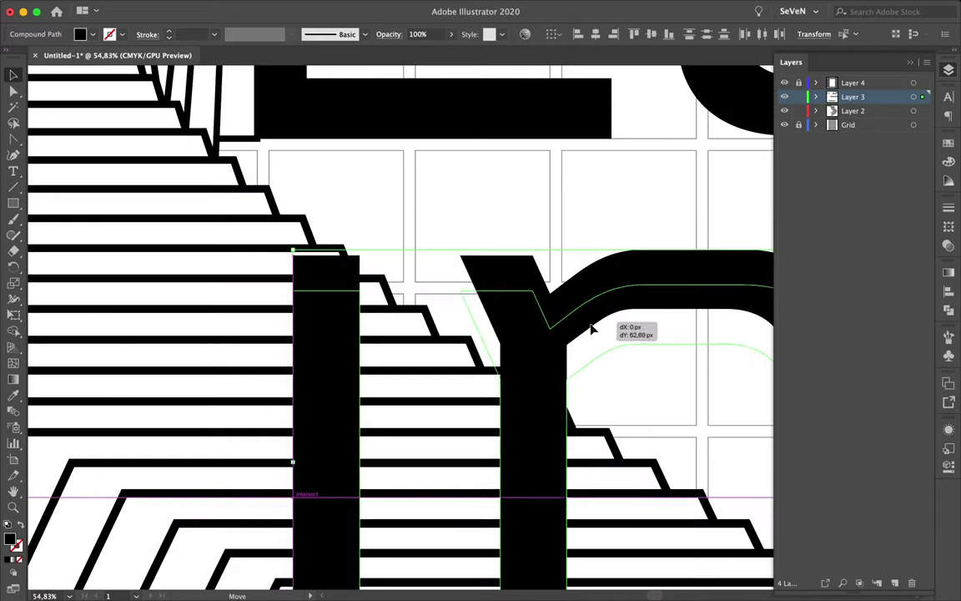
scroll(632, 316, down, 5)
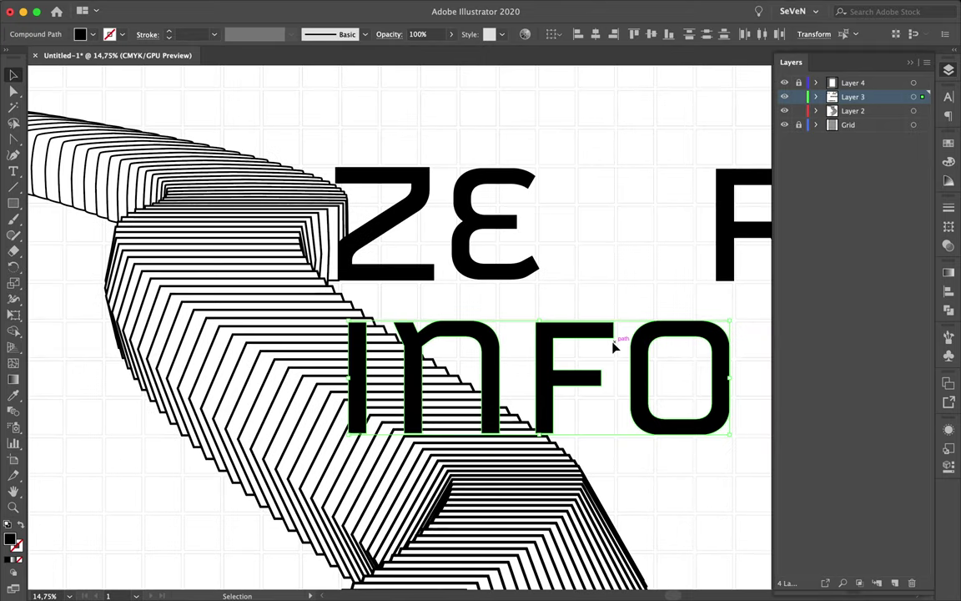
Step: Use the Layers panel to tuck the I and n behind the ribbon stripes in Layer 2
click(915, 98)
scroll(917, 388, down, 5)
scroll(882, 292, up, 5)
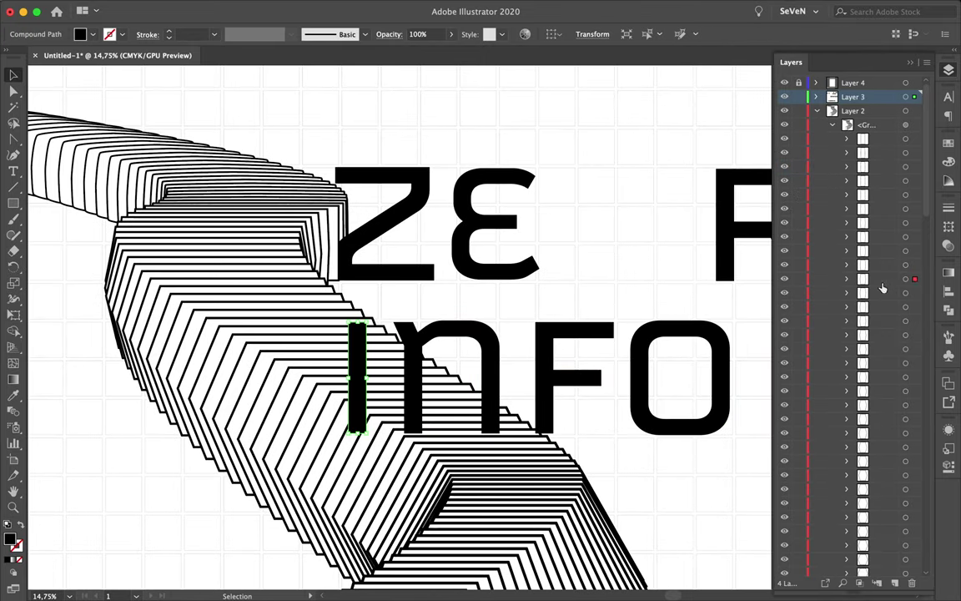
alt+click(881, 98)
click(626, 240)
key(v)
drag(882, 384, 878, 382)
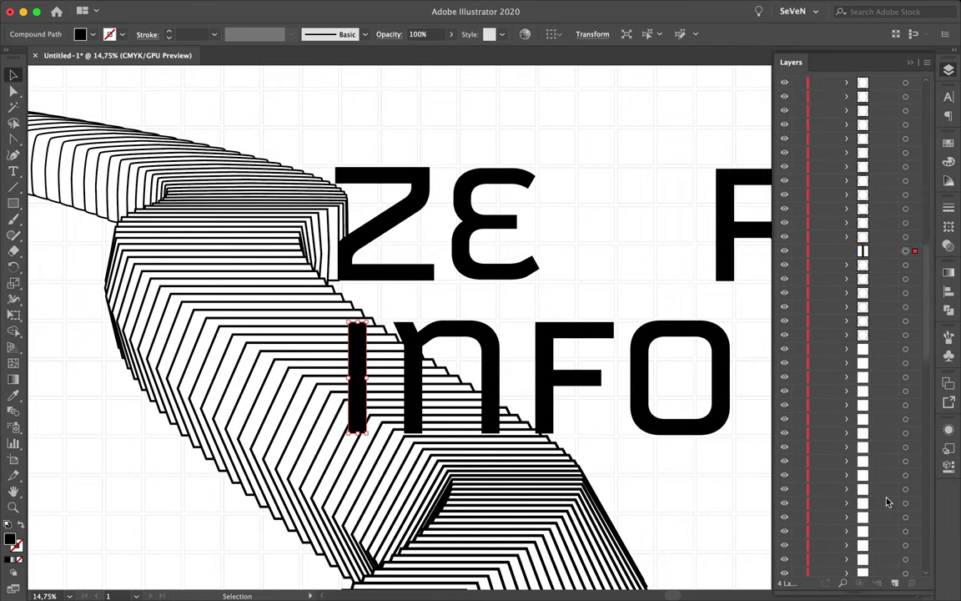
drag(877, 382, 891, 515)
drag(855, 590, 868, 473)
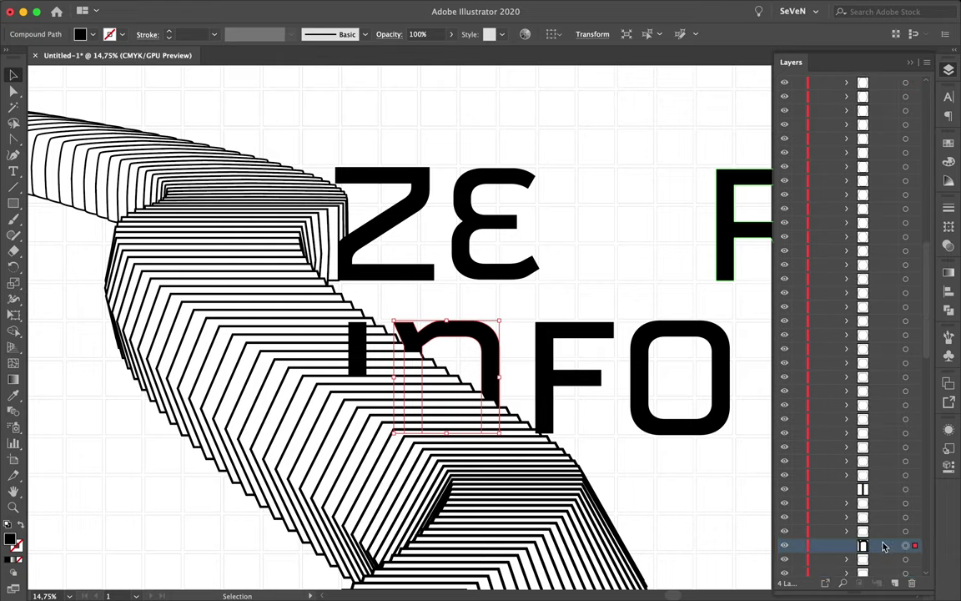
drag(878, 541, 874, 459)
Step: Stack the FO letters under R O at the left, aligning the O's in both rows
scroll(438, 368, right, 5)
drag(493, 354, 646, 349)
scroll(583, 258, down, 3)
mouse_move(203, 314)
mouse_down()
mouse_move(175, 308)
mouse_move(220, 299)
mouse_up()
click(161, 239)
drag(250, 227, 218, 227)
click(280, 289)
click(397, 406)
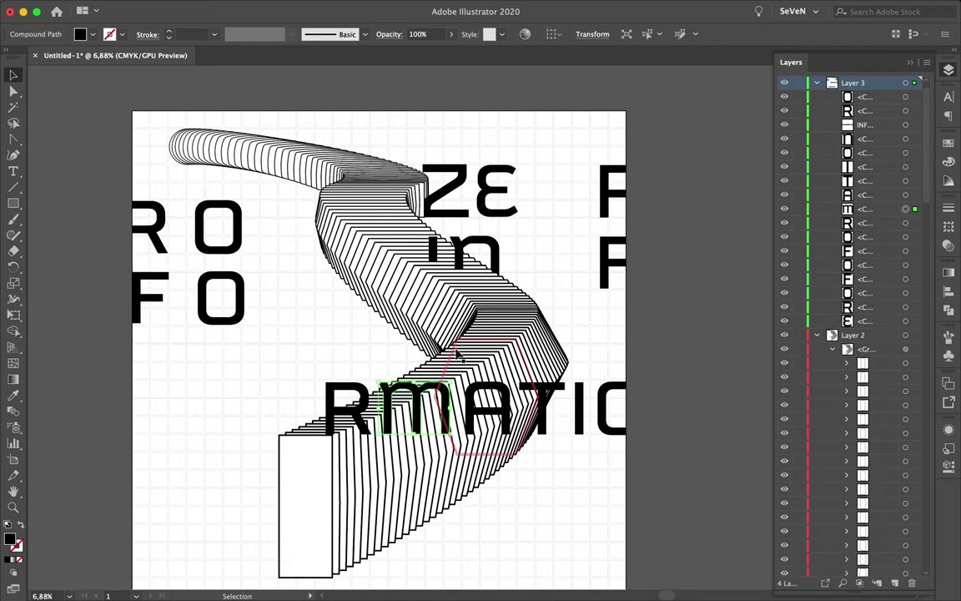
Step: Move RMA above TIO and tuck the R and m behind the ribbon stripes
drag(476, 317, 613, 325)
scroll(475, 317, up, 3)
click(146, 386)
scroll(149, 385, down, 2)
scroll(149, 385, down, 2)
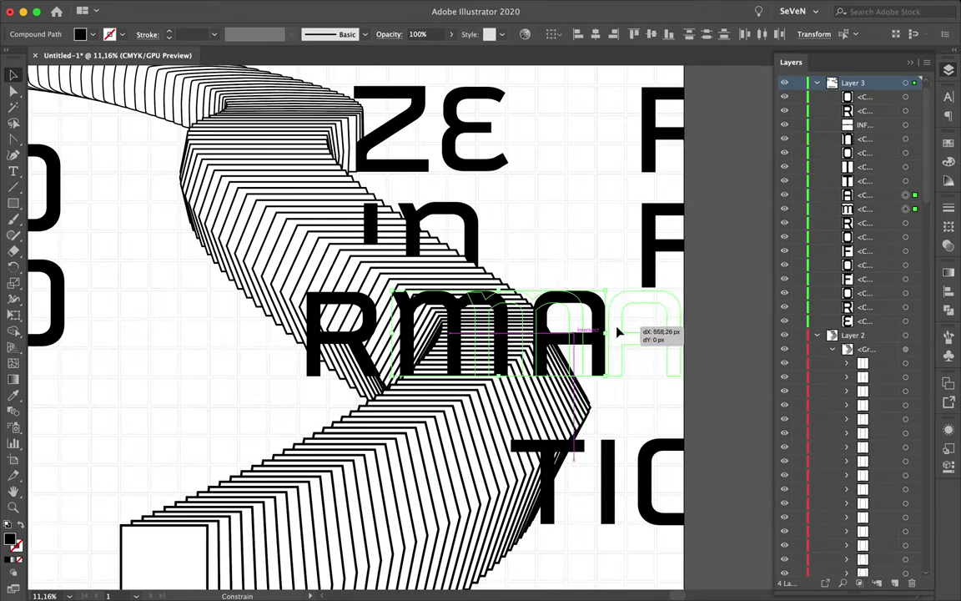
drag(847, 223, 864, 278)
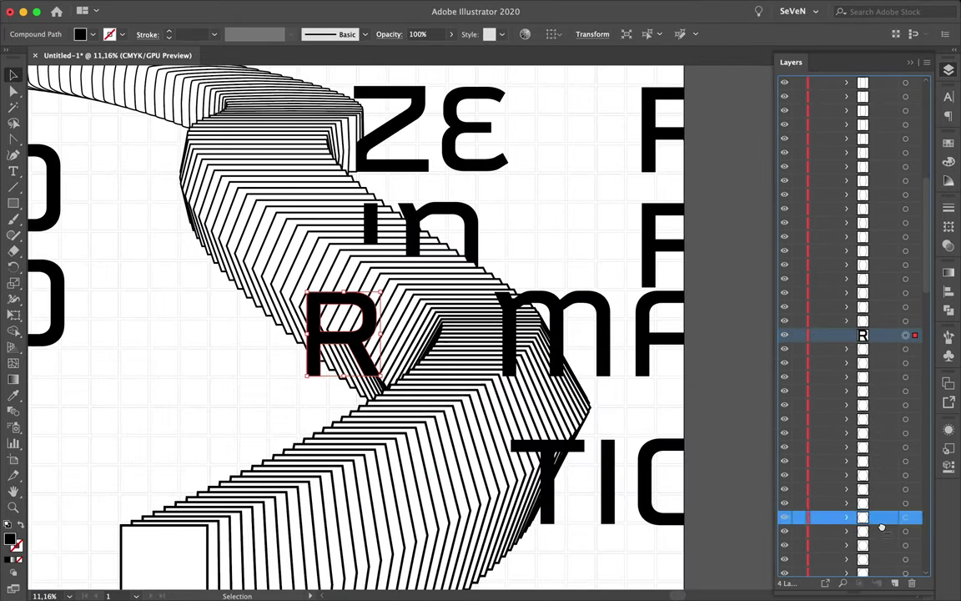
drag(890, 567, 879, 433)
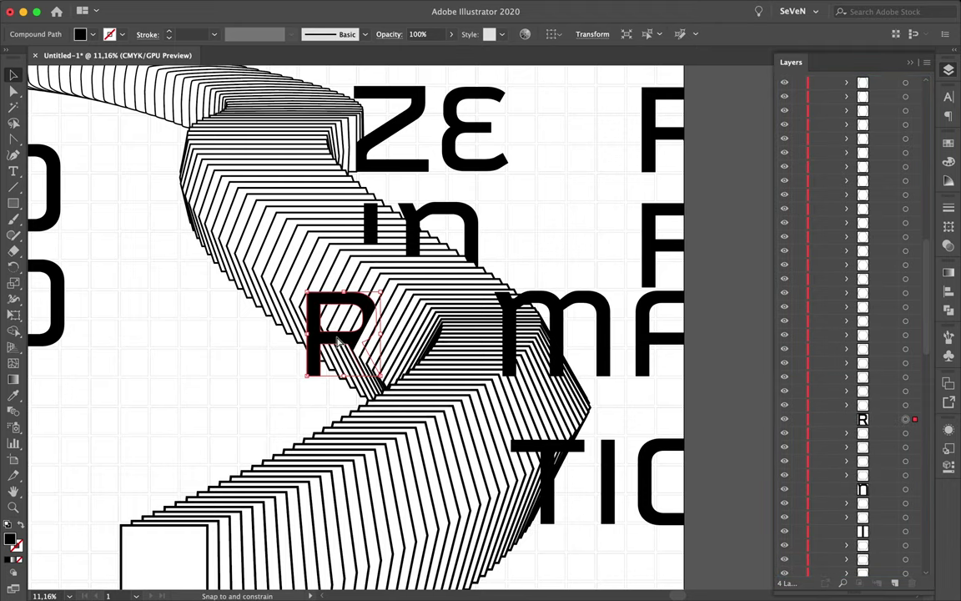
click(558, 342)
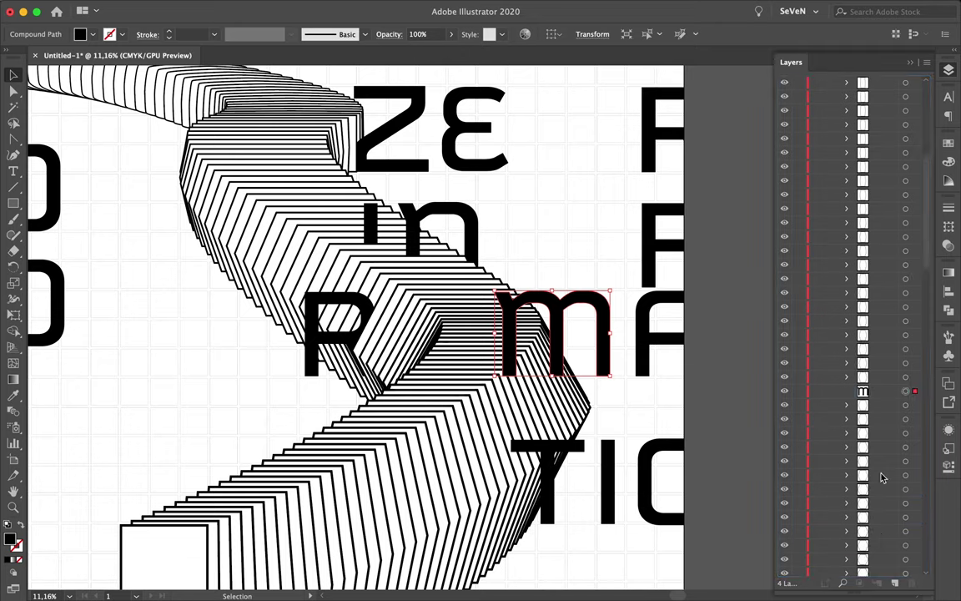
drag(880, 556, 880, 557)
scroll(575, 247, down, 3)
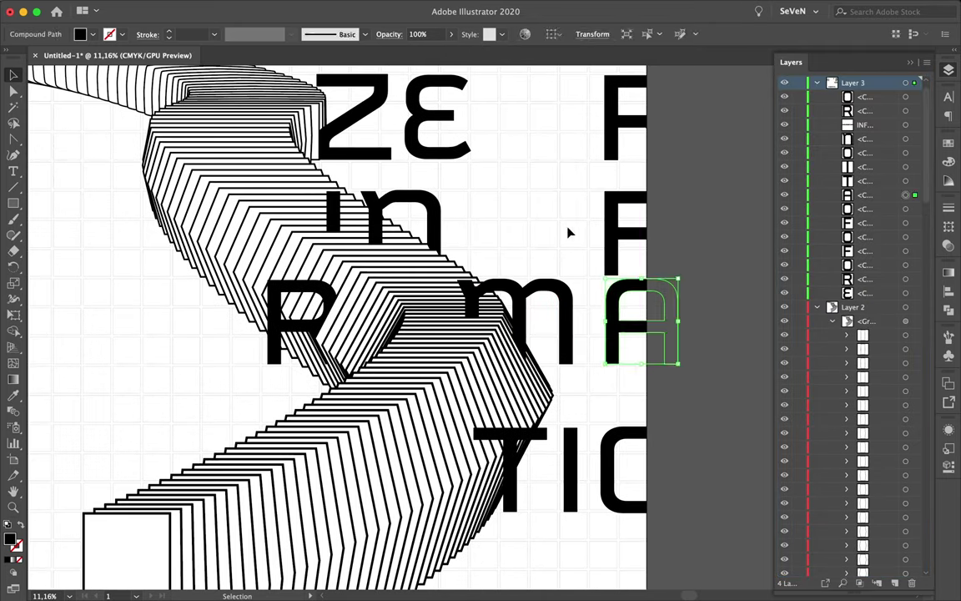
scroll(583, 258, down, 3)
Step: Rearrange the TIO, A and T letters at the left, stacking them under FO
mouse_move(589, 376)
mouse_down()
mouse_move(305, 365)
mouse_move(375, 365)
mouse_up()
mouse_move(609, 284)
mouse_down()
mouse_move(200, 326)
mouse_move(259, 327)
mouse_up()
scroll(302, 312, up, 3)
scroll(254, 317, up, 3)
scroll(386, 336, down, 4)
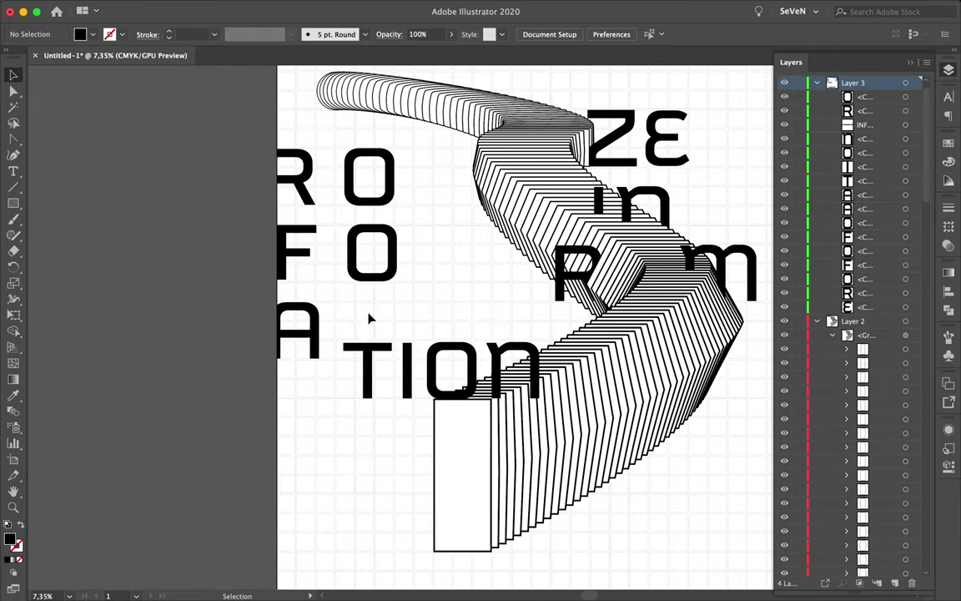
drag(371, 367, 325, 409)
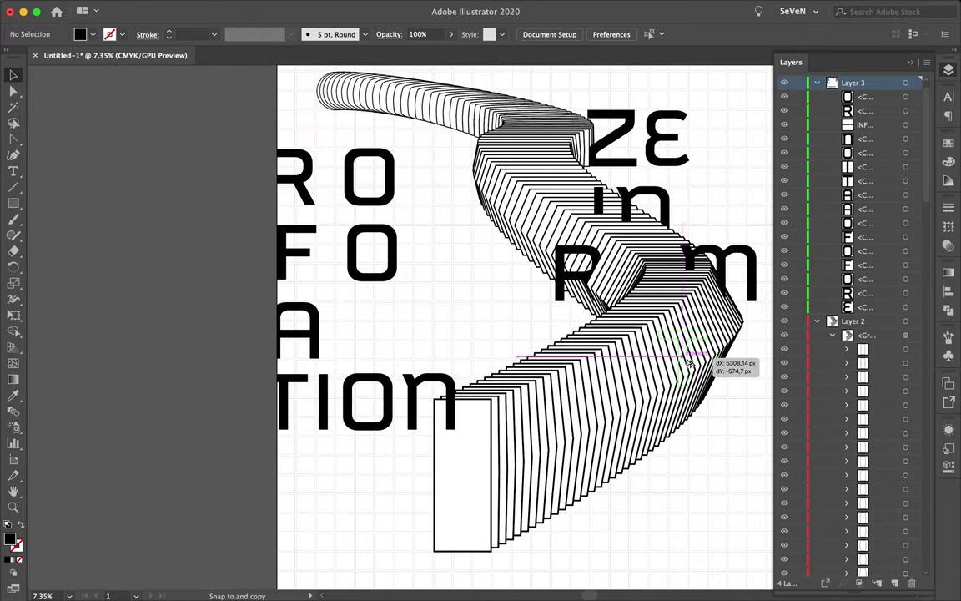
drag(689, 364, 722, 373)
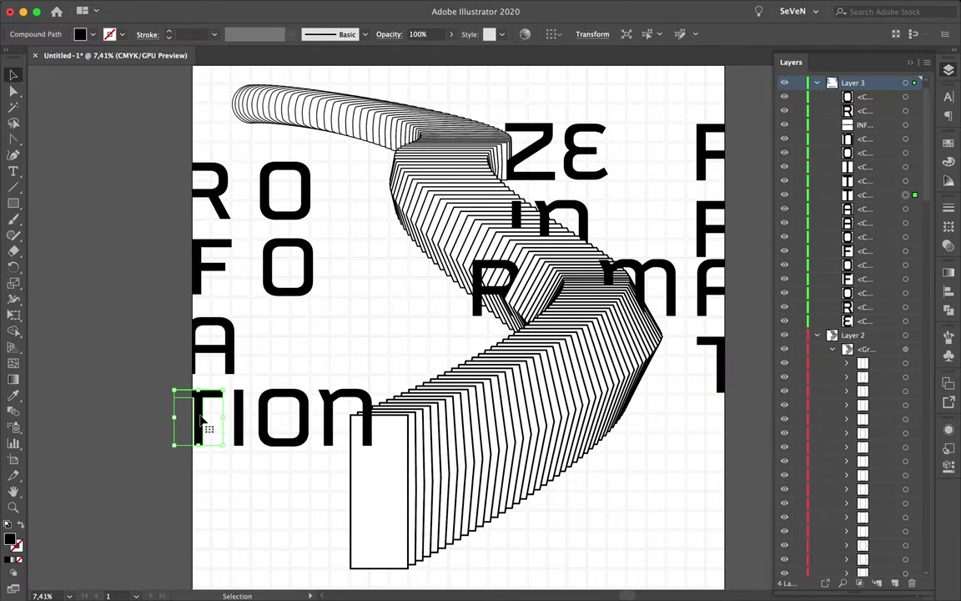
scroll(200, 420, up, 4)
drag(196, 381, 199, 436)
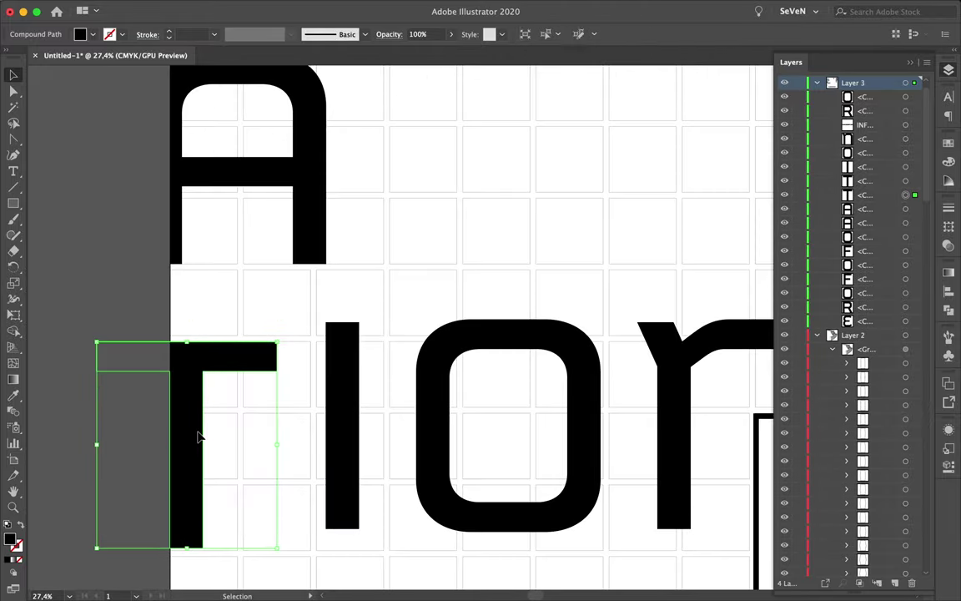
Step: Move the I, O and n letters right and stack the n between the ribbon's stripes
scroll(397, 369, up, 1)
click(276, 384)
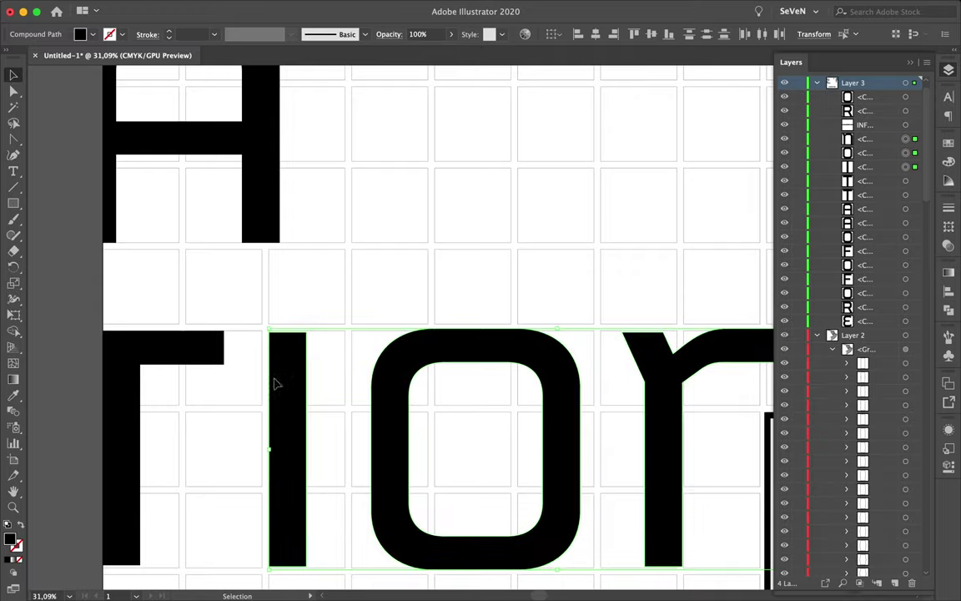
scroll(275, 384, down, 3)
drag(354, 336, 634, 344)
scroll(525, 339, down, 1)
scroll(860, 234, down, 5)
scroll(860, 233, down, 5)
mouse_move(859, 234)
mouse_down()
mouse_move(880, 278)
mouse_move(880, 161)
mouse_up()
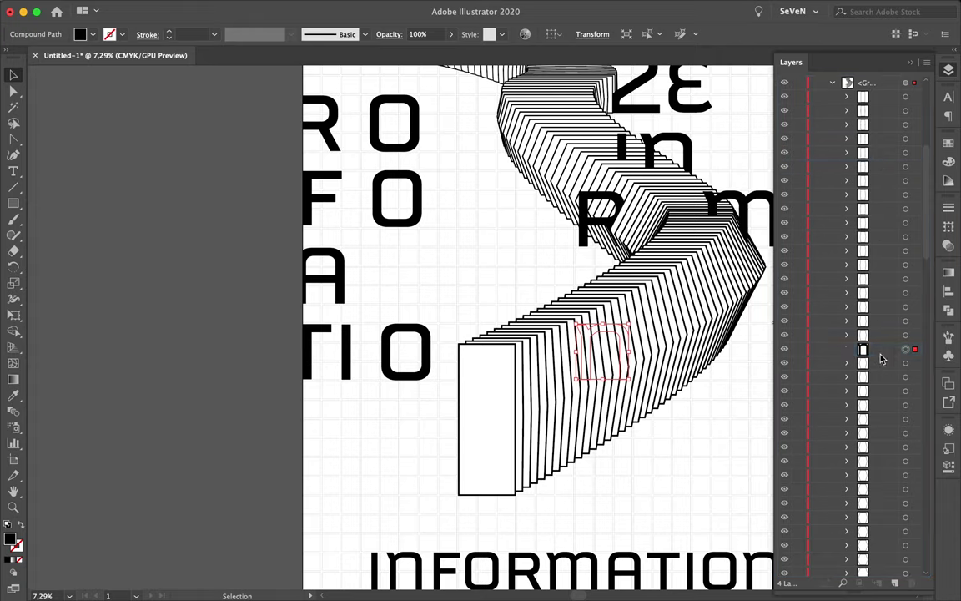
drag(882, 358, 879, 322)
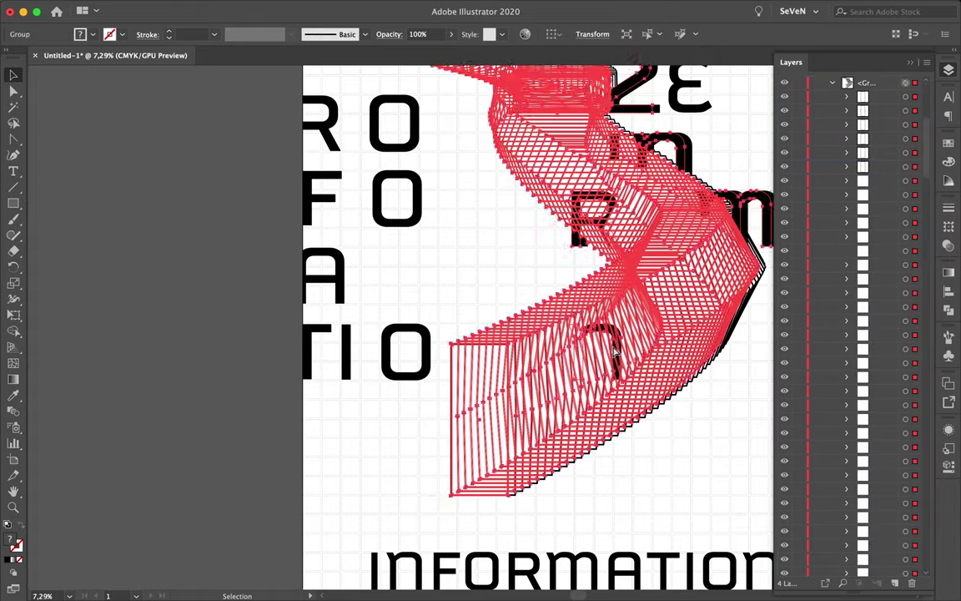
Step: Inside the isolated ribbon group, move the n left next to TIO
double_click(639, 357)
drag(617, 355, 503, 355)
scroll(506, 343, up, 5)
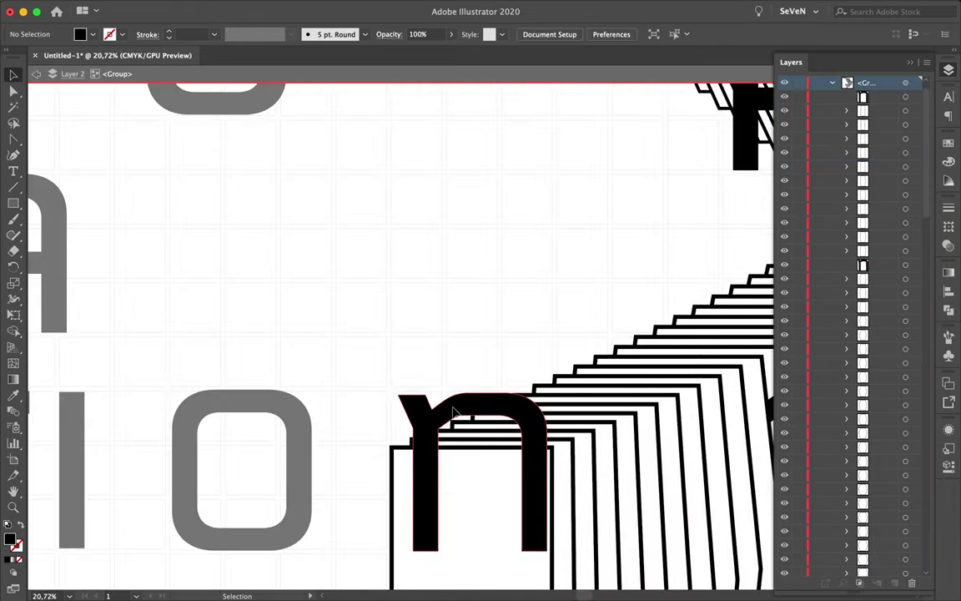
click(882, 245)
scroll(459, 317, down, 5)
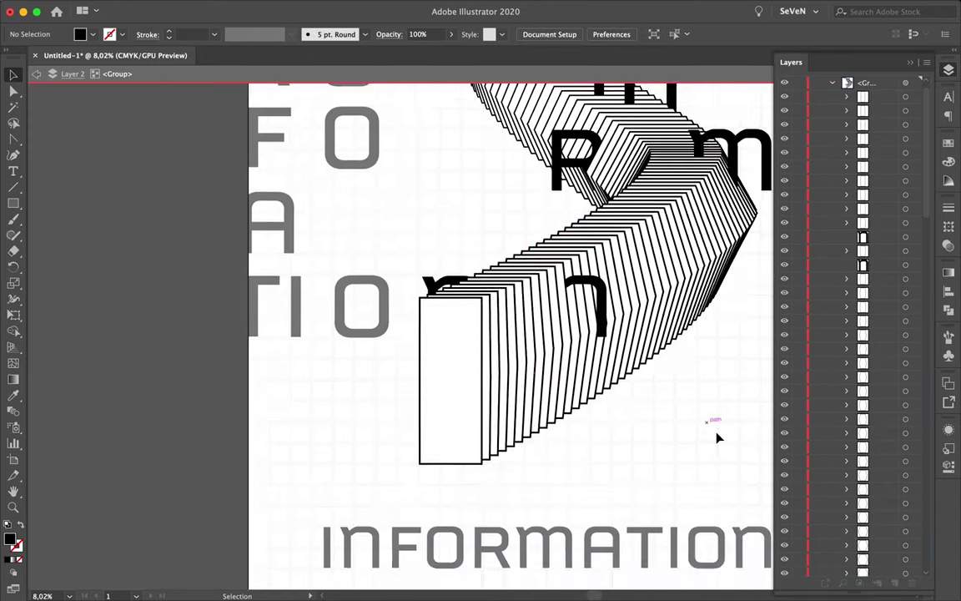
drag(454, 335, 440, 343)
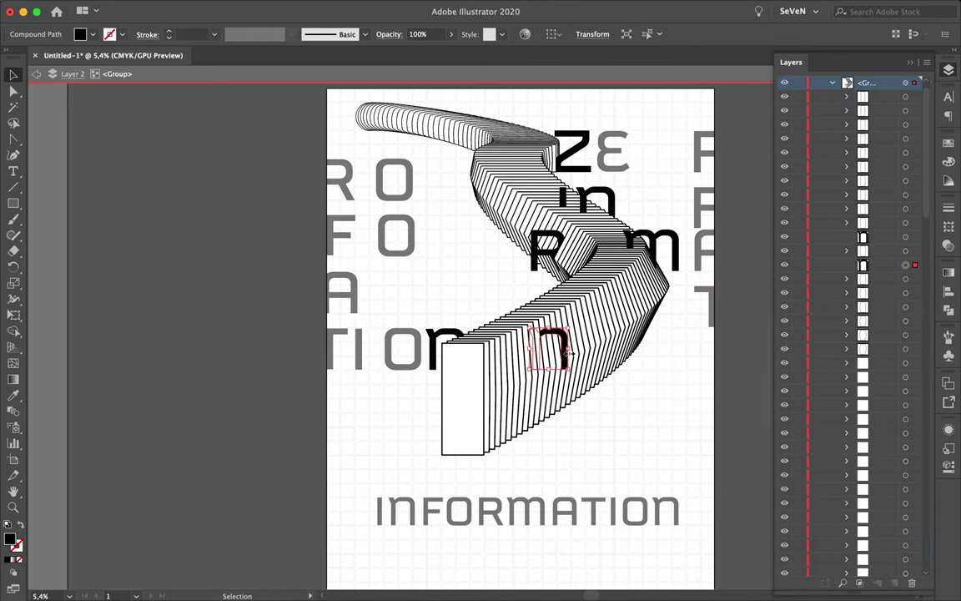
double_click(622, 387)
click(612, 524)
scroll(612, 524, down, 3)
click(857, 7)
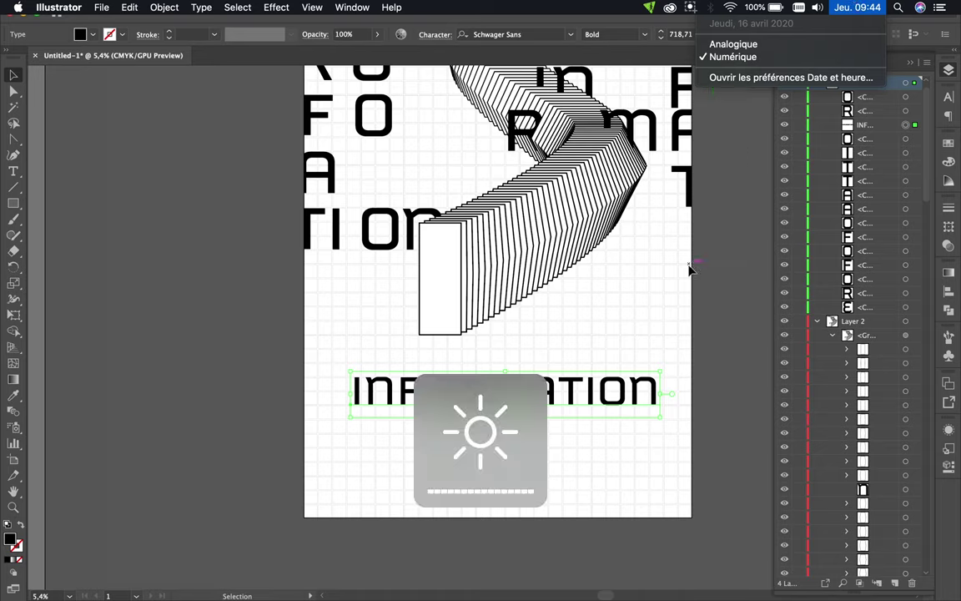
Step: Change INFORMATION to 16, make a copy Thin and expand it into outlines
text(16)
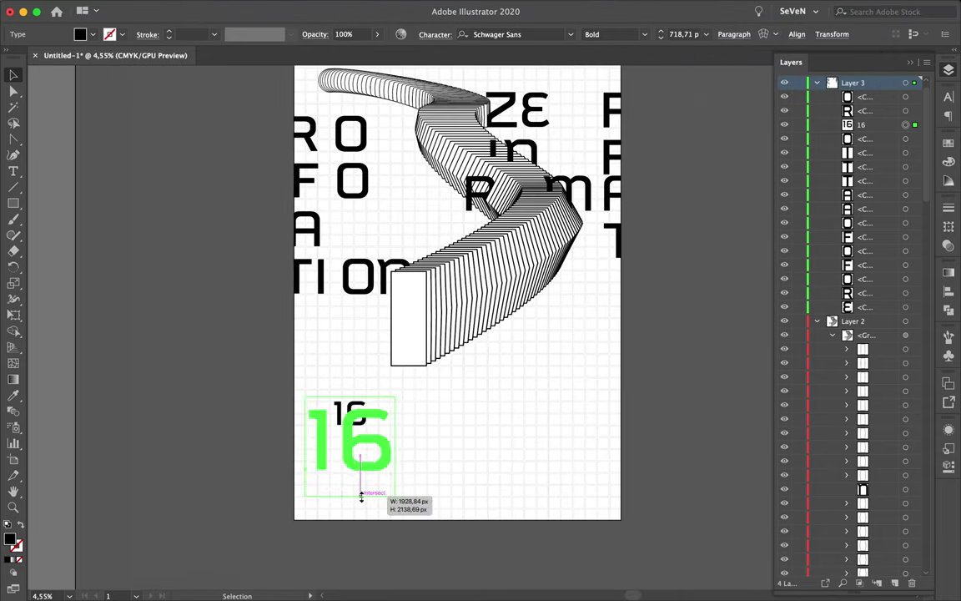
scroll(368, 438, up, 2)
click(948, 98)
click(200, 8)
click(163, 8)
click(191, 197)
key(Return)
Step: Fill the outlined 16 with red and save the red as a new swatch
click(948, 143)
double_click(779, 158)
click(929, 393)
click(876, 252)
key(Return)
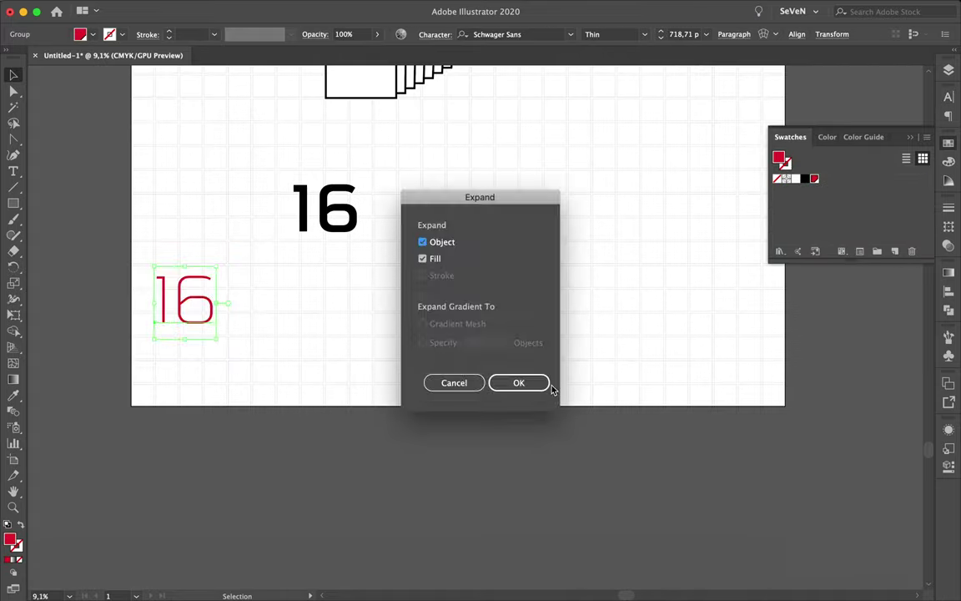
click(553, 382)
Step: Scale up the red 16 and move it to the lower left
drag(216, 339, 279, 397)
scroll(214, 316, up, 3)
mouse_move(215, 315)
mouse_down()
mouse_move(218, 262)
mouse_move(289, 264)
mouse_up()
double_click(214, 215)
double_click(439, 337)
scroll(439, 337, down, 3)
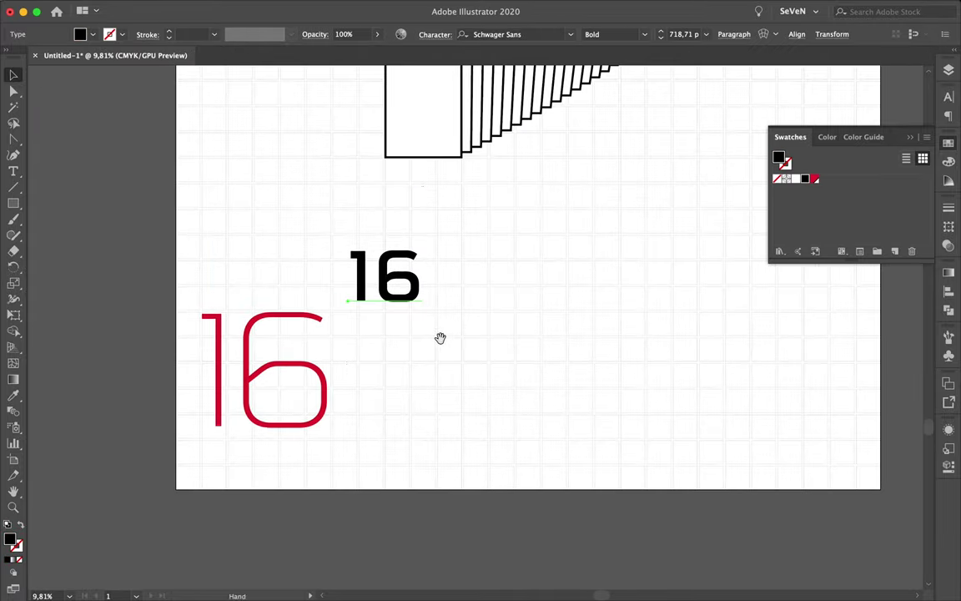
scroll(440, 343, down, 2)
click(439, 343)
scroll(473, 300, up, 3)
click(579, 392)
scroll(580, 392, down, 2)
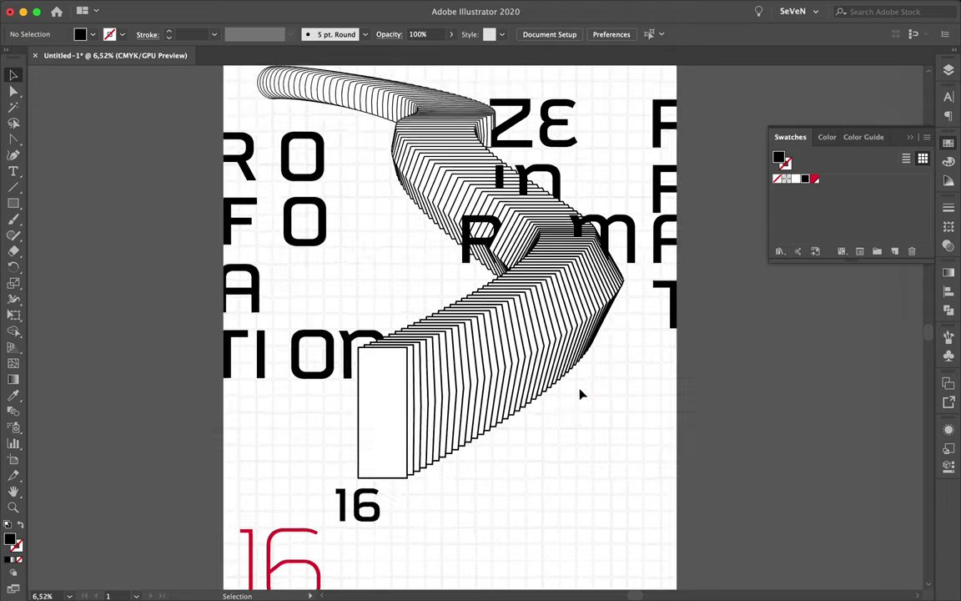
Step: Retype the black 16 as APRIL
scroll(431, 485, down, 2)
key(t)
double_click(427, 473)
key(Escape)
Step: Check the red 16's selection, then move APRIL down beside it
scroll(400, 470, up, 4)
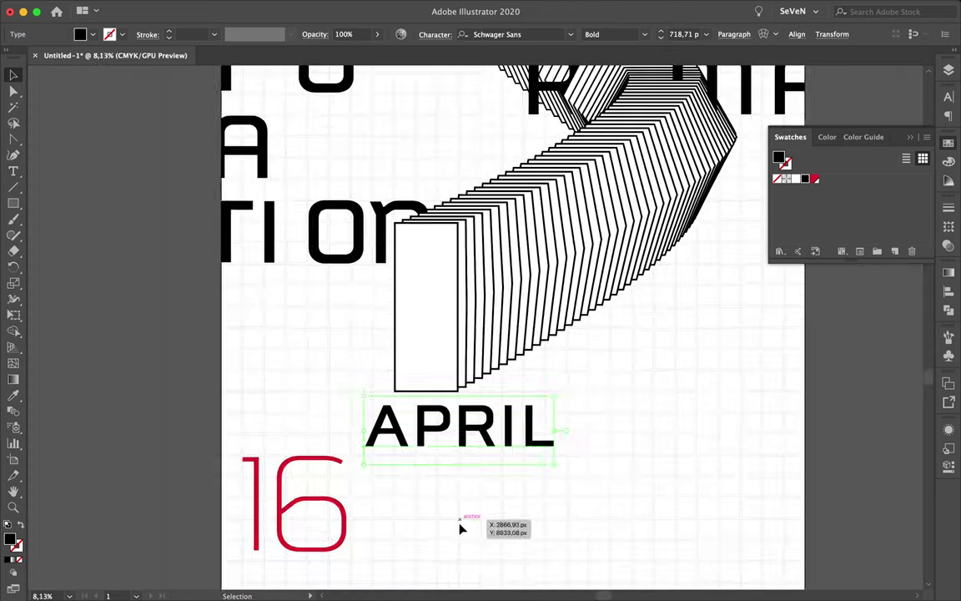
click(274, 470)
scroll(221, 492, up, 4)
click(423, 440)
scroll(422, 440, down, 2)
click(425, 155)
click(526, 210)
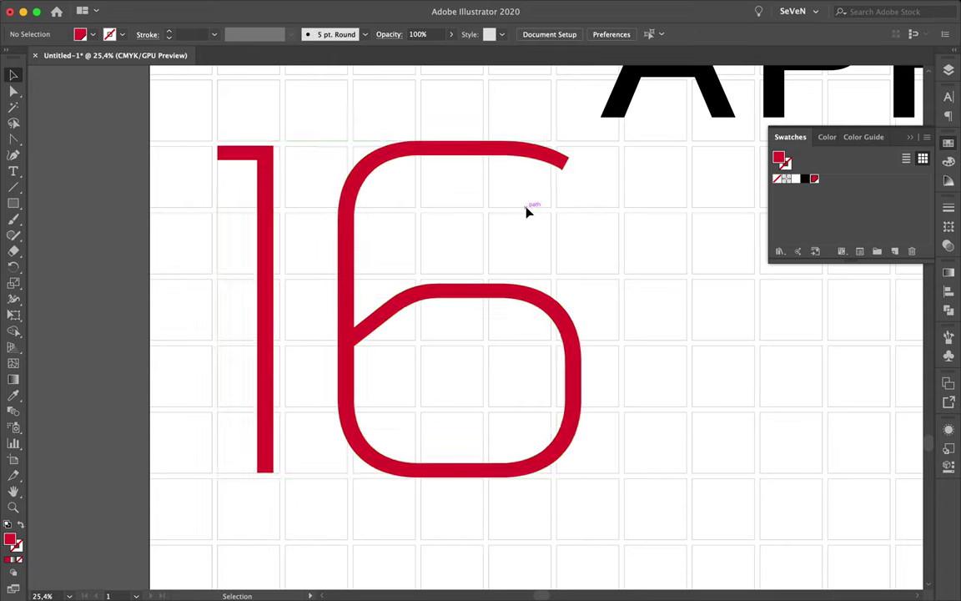
scroll(576, 251, down, 4)
drag(492, 175, 492, 258)
Step: Set APRIL to Schwager Sans Regular at 190 pt, placed just above the 16
click(948, 97)
click(924, 127)
click(807, 216)
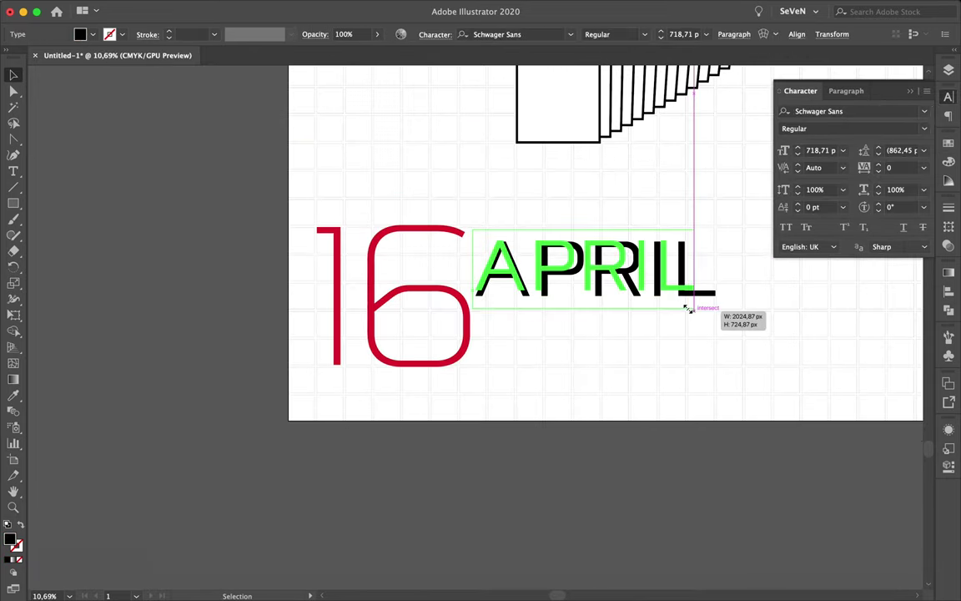
drag(705, 296, 582, 267)
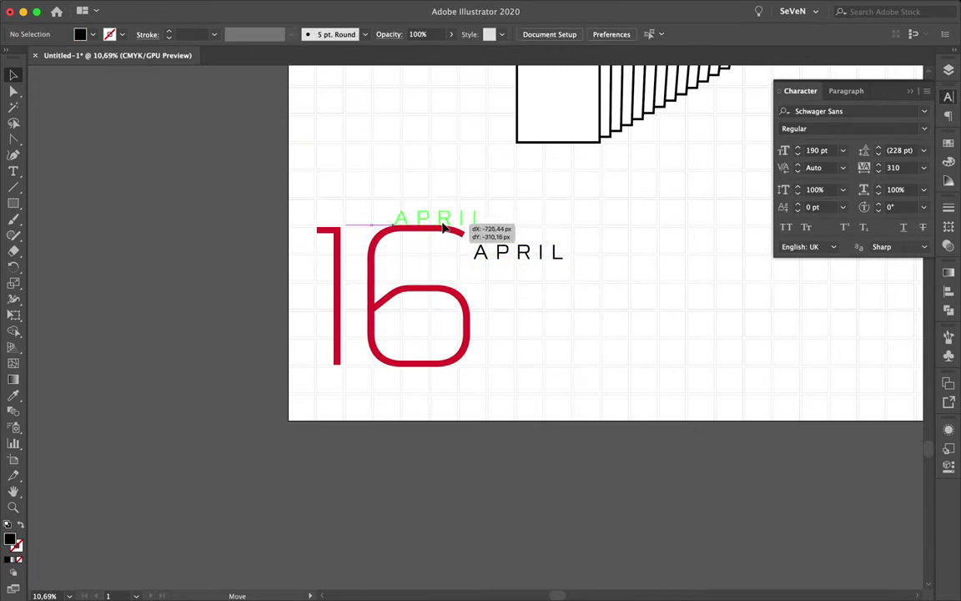
drag(421, 223, 422, 223)
click(564, 215)
click(432, 216)
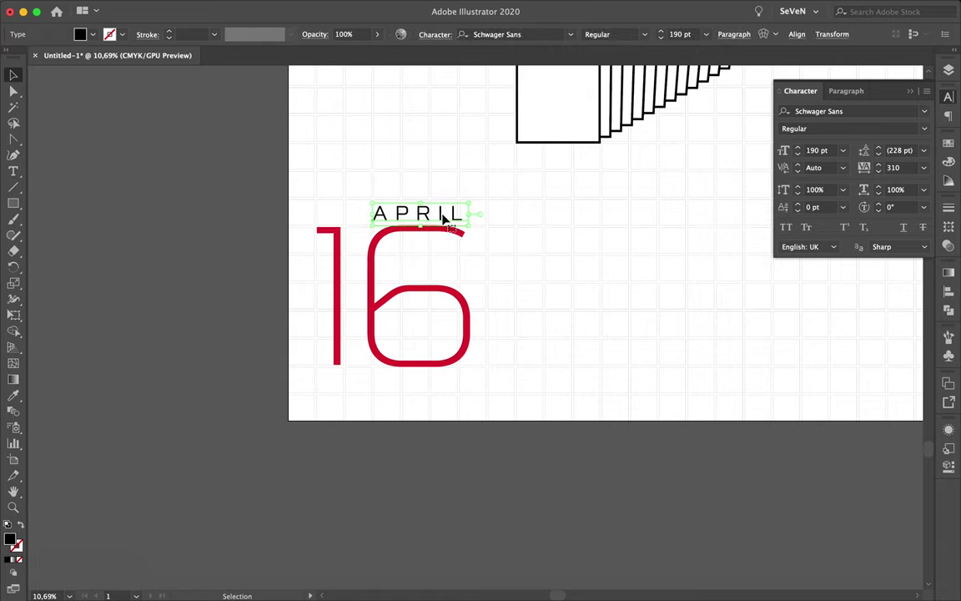
click(548, 232)
Step: Undo a copied 2020 line, nudge APRIL above the 16, and show recent files
scroll(521, 250, down, 1)
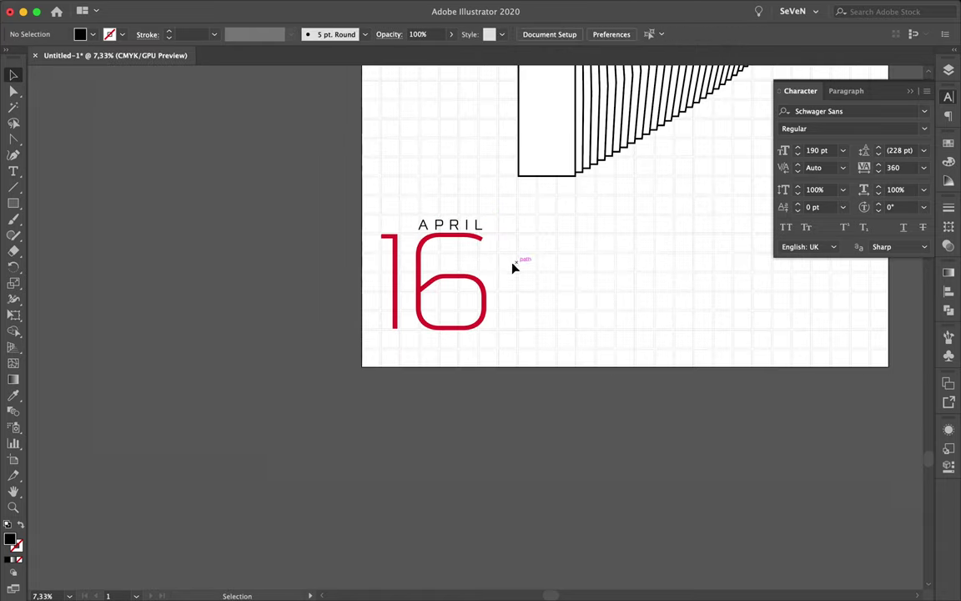
drag(469, 330, 472, 340)
double_click(475, 341)
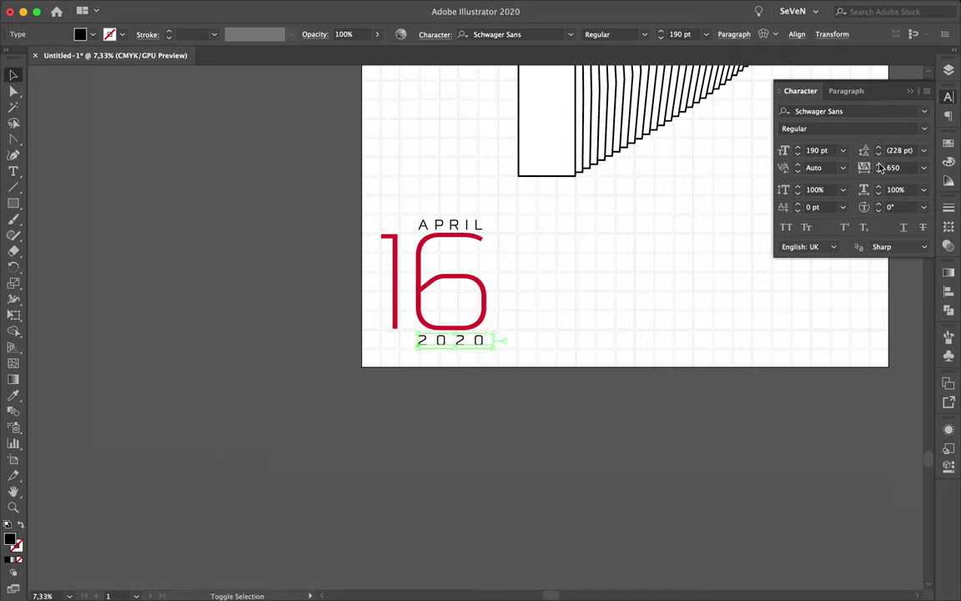
key(ctrl+z)
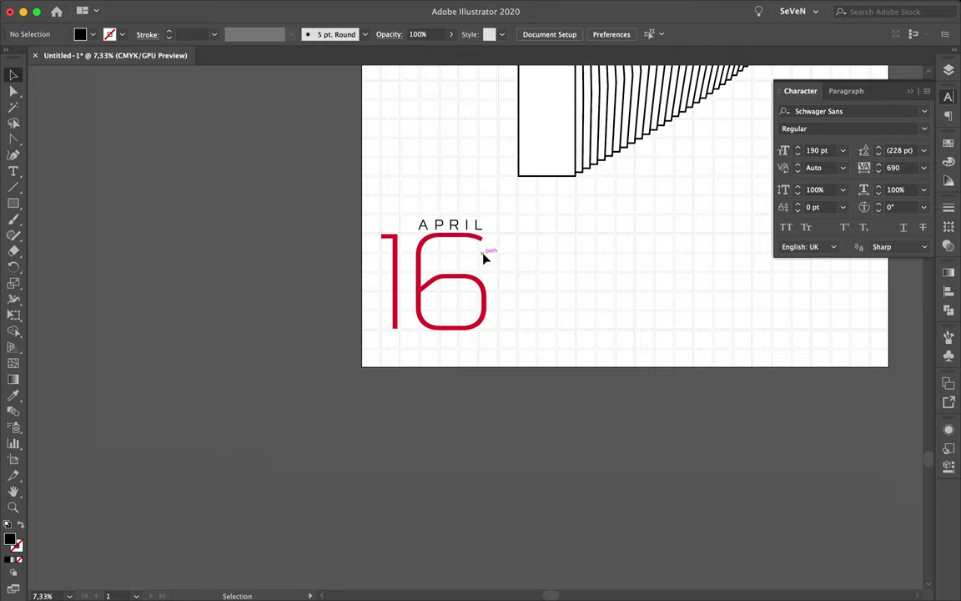
scroll(485, 264, up, 2)
drag(457, 193, 457, 182)
click(101, 6)
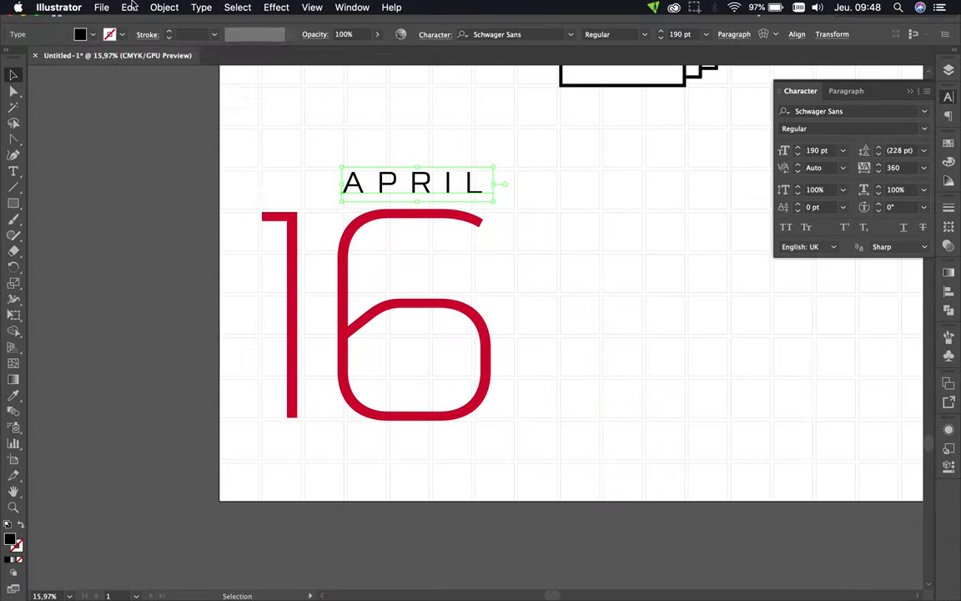
click(101, 6)
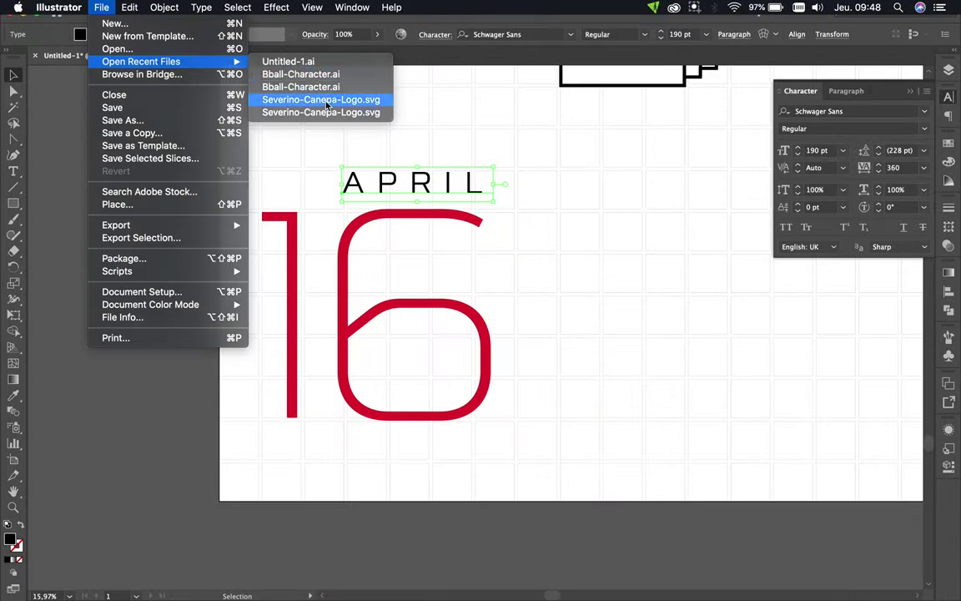
Step: Paste the red Severino-Canepa monogram logo and place it inside the 16's loop
click(293, 94)
key(ctrl+w)
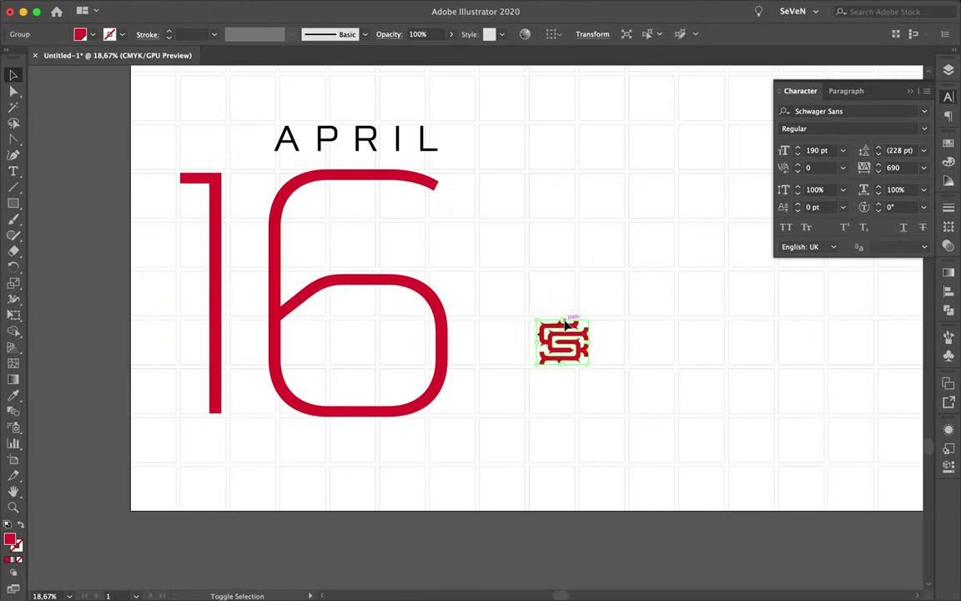
drag(564, 326, 360, 332)
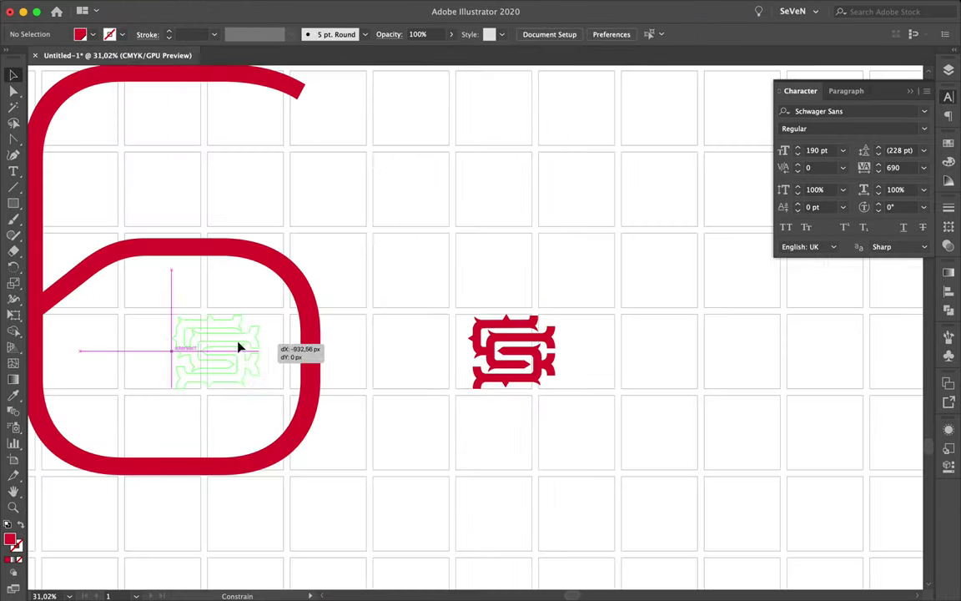
scroll(404, 325, down, 3)
Step: Lower the APRIL text down across the middle of the 16
drag(296, 254, 294, 310)
scroll(404, 323, down, 3)
scroll(222, 296, up, 3)
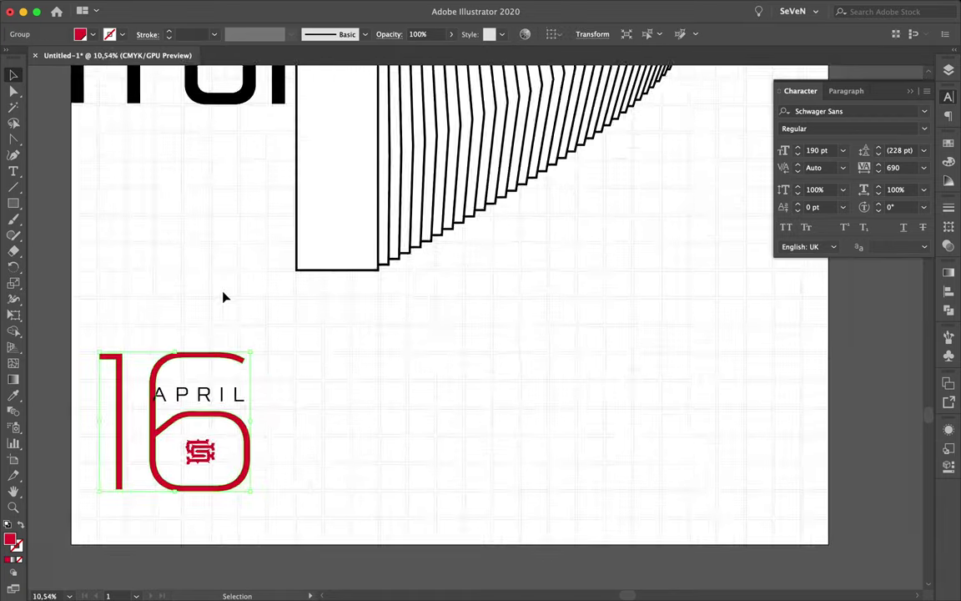
scroll(206, 241, up, 5)
key(m)
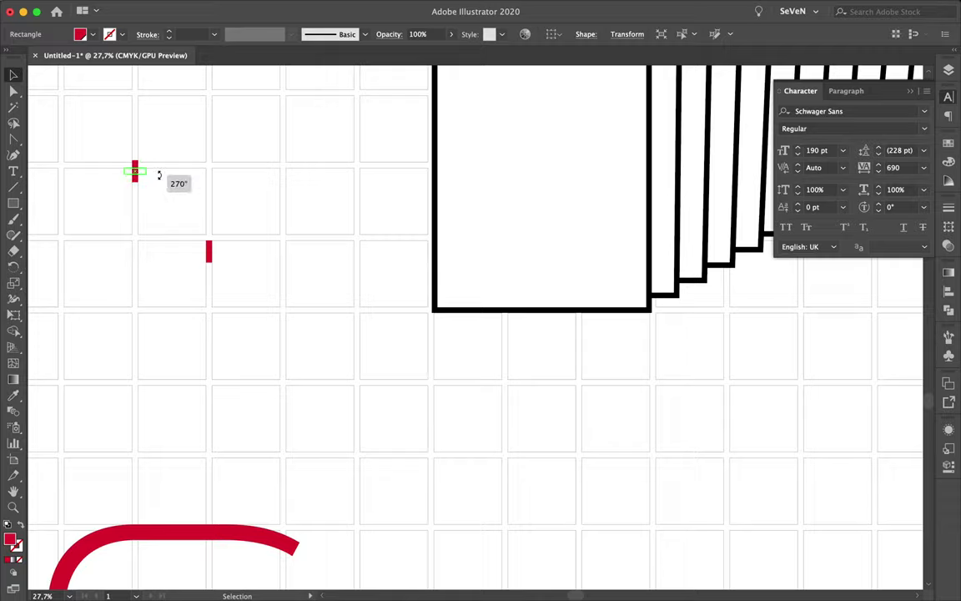
Step: Draw a small red bar on the grid
drag(124, 170, 123, 170)
scroll(125, 167, up, 5)
scroll(302, 188, down, 5)
scroll(584, 200, down, 3)
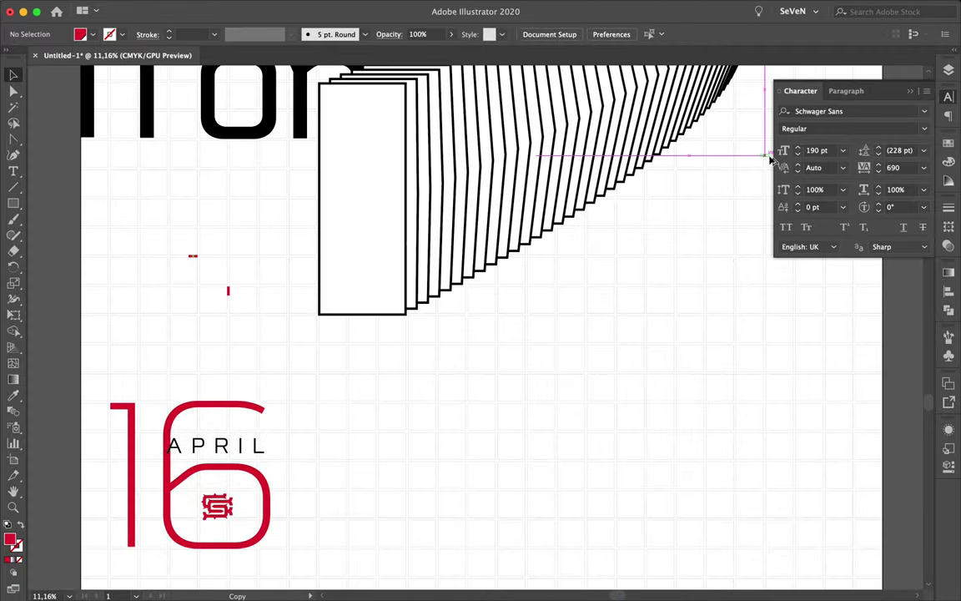
scroll(629, 185, up, 5)
scroll(665, 178, up, 5)
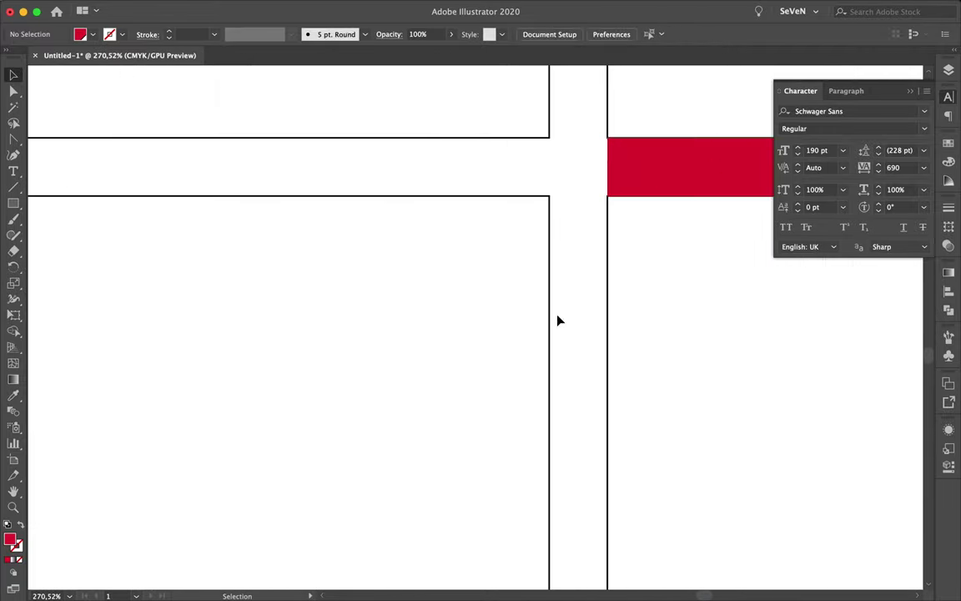
scroll(557, 321, down, 10)
scroll(129, 133, up, 5)
scroll(258, 137, up, 2)
scroll(325, 210, down, 2)
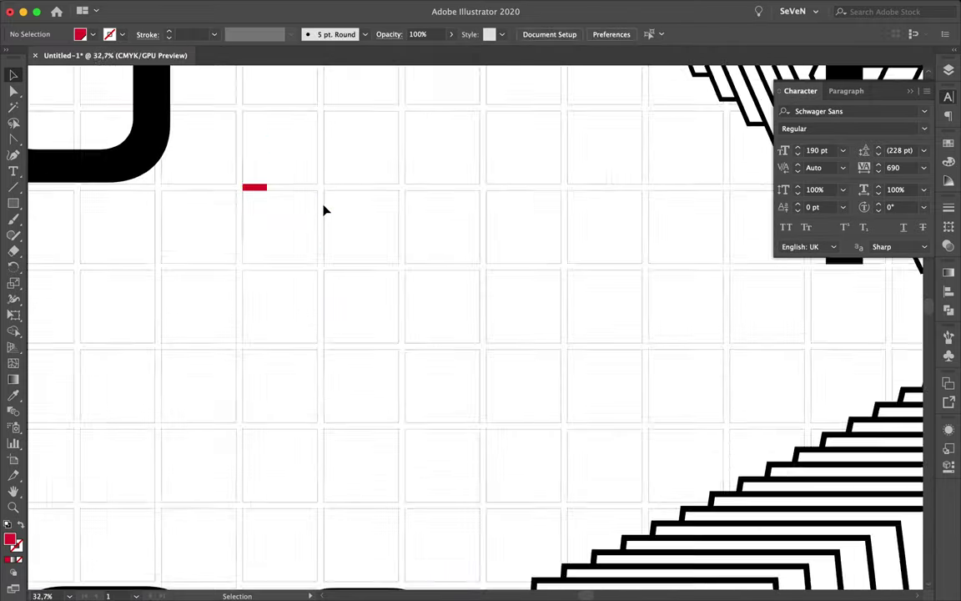
scroll(325, 211, down, 3)
scroll(457, 146, up, 2)
Step: Alt-drag copies of the red bar to several grid gutters around the ribbon
click(457, 146)
scroll(480, 115, up, 2)
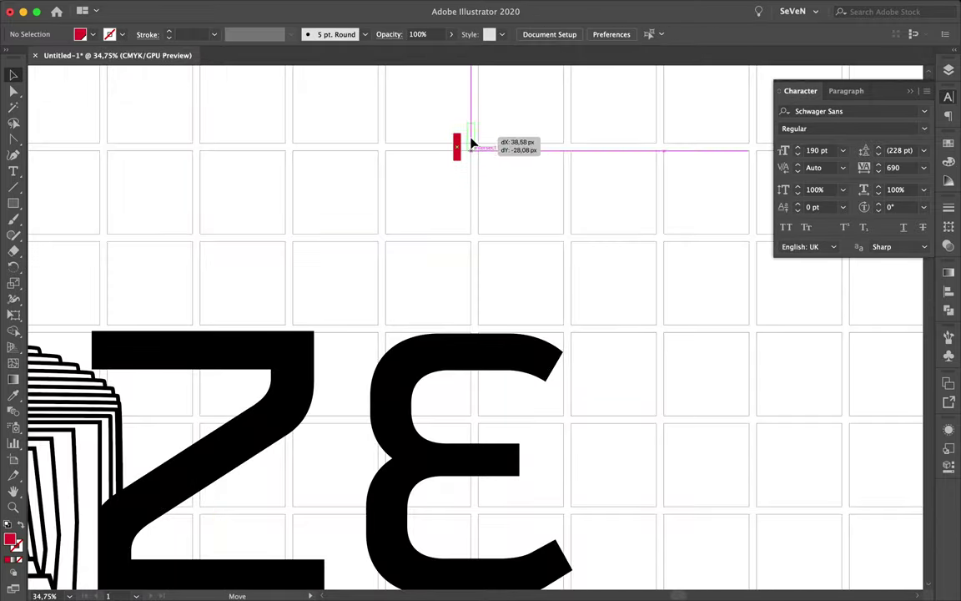
drag(570, 262, 570, 262)
scroll(584, 265, down, 2)
scroll(600, 265, down, 1)
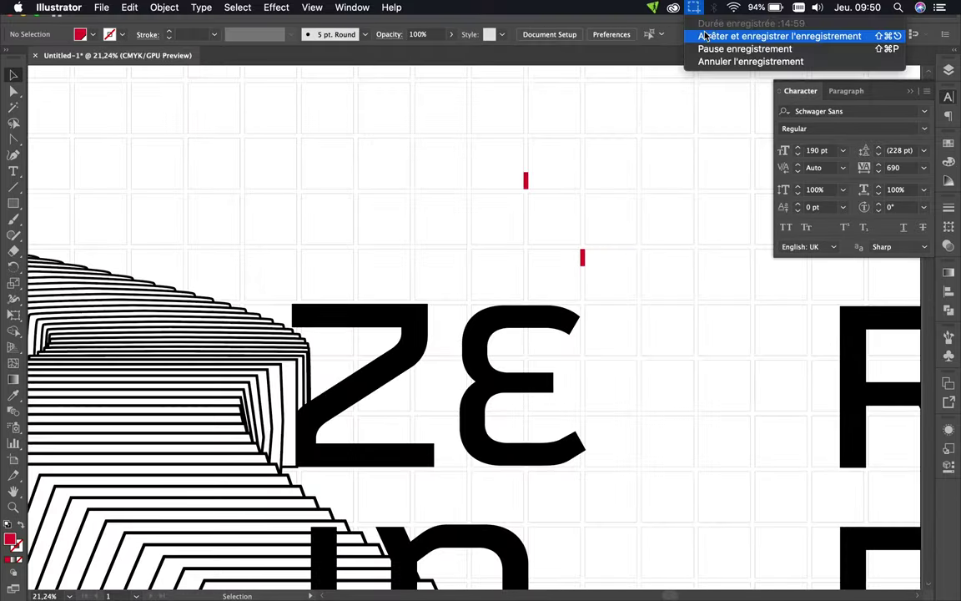
scroll(567, 267, down, 3)
scroll(553, 270, down, 1)
scroll(553, 270, up, 4)
scroll(131, 112, down, 1)
mouse_move(188, 124)
mouse_down()
mouse_move(131, 113)
mouse_move(184, 139)
mouse_move(201, 136)
mouse_up()
scroll(154, 116, up, 5)
scroll(250, 163, down, 5)
scroll(264, 172, down, 2)
scroll(267, 175, down, 3)
scroll(355, 436, down, 3)
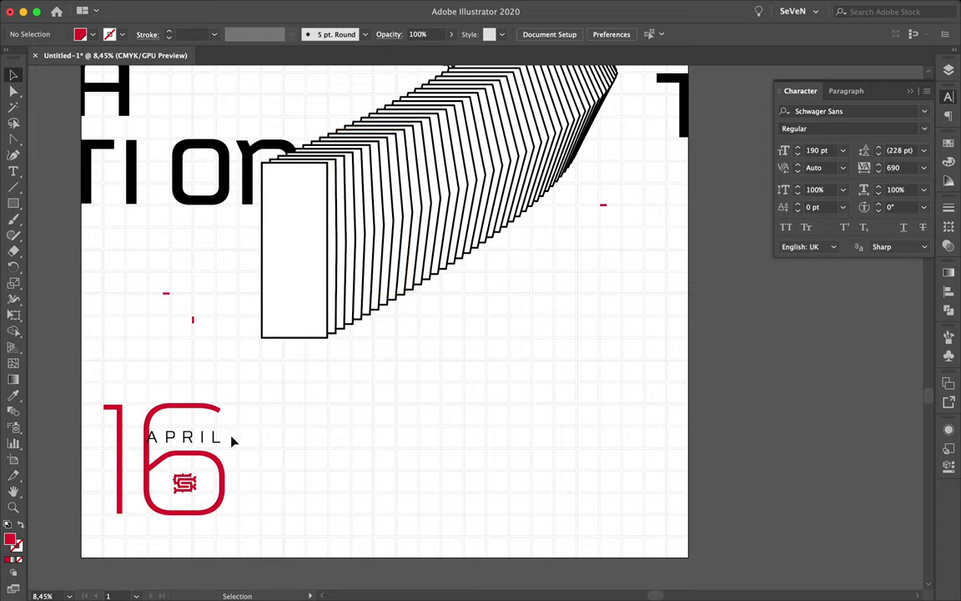
Step: Duplicate the APRIL text beside the 16 and retype it as the author's name
drag(310, 464, 309, 464)
double_click(304, 463)
key(ctrl+a)
text(SE)
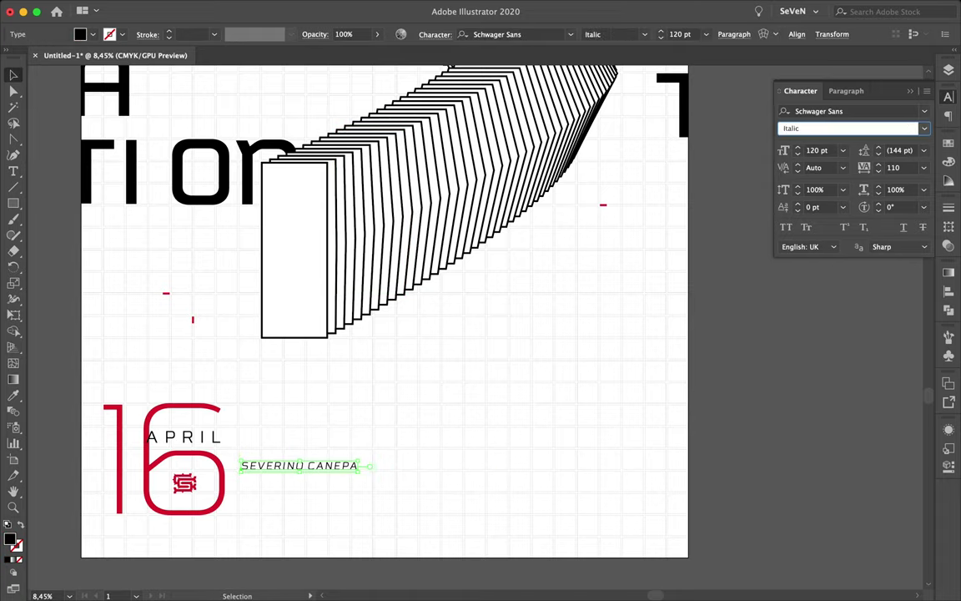
scroll(290, 482, up, 2)
Step: Shrink the name text to 90 pt and finish editing it
click(798, 155)
key(Escape)
scroll(282, 424, down, 1)
scroll(300, 517, down, 1)
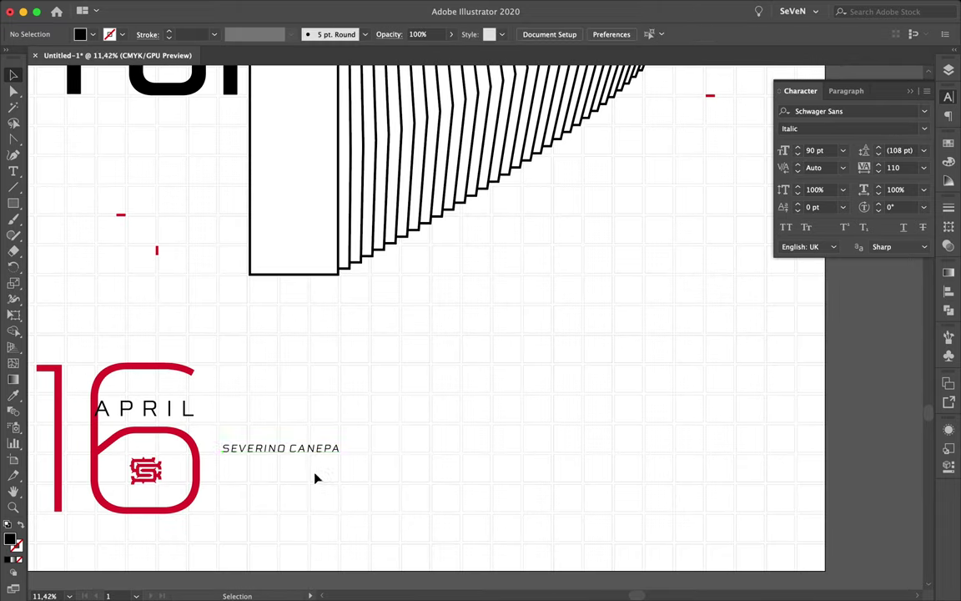
scroll(371, 488, down, 3)
key(t)
click(479, 439)
text(DAILY POSTER CHALLENGE)
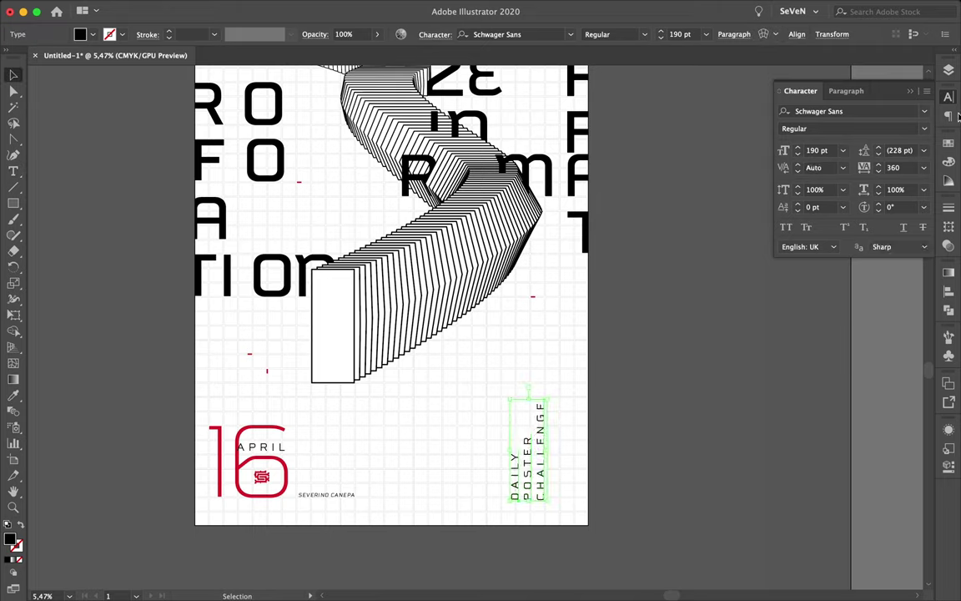
Step: Set the DAILY POSTER CHALLENGE caption to Black weight at 600 pt
click(924, 129)
click(843, 175)
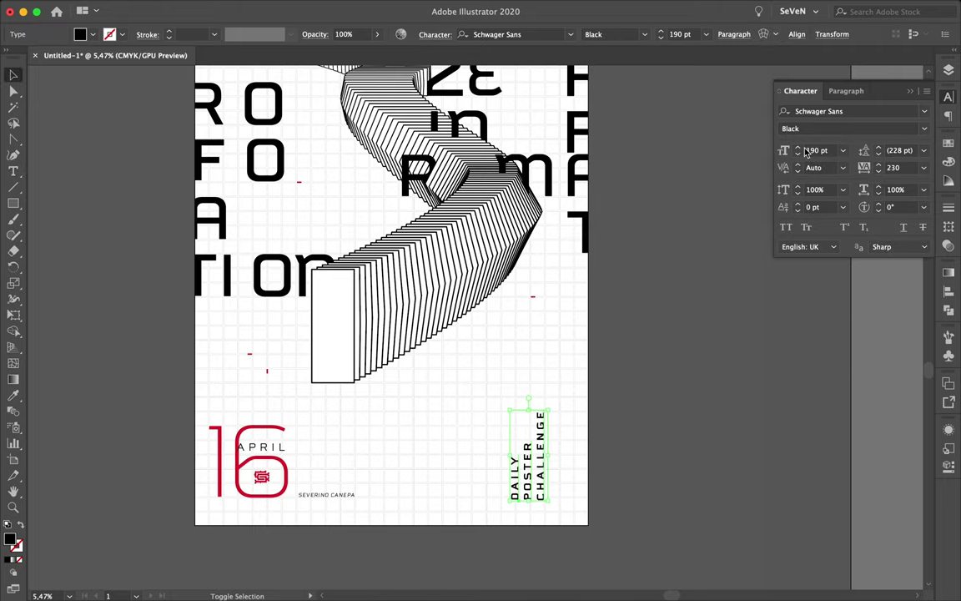
double_click(806, 150)
text(430)
key(Return)
double_click(813, 150)
text(600)
key(Return)
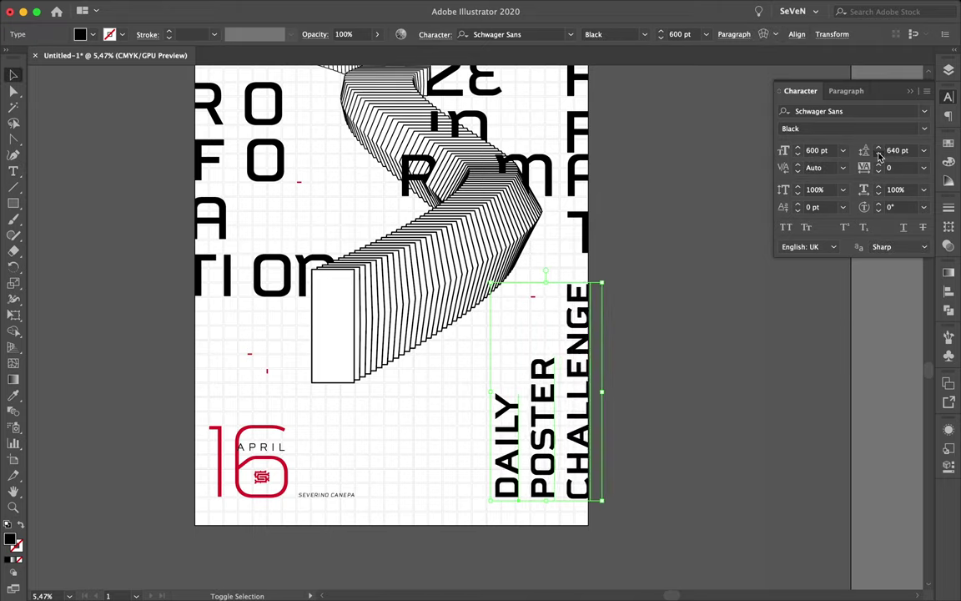
Step: Fill the caption grey and move it down along the right edge
double_click(9, 538)
key(Return)
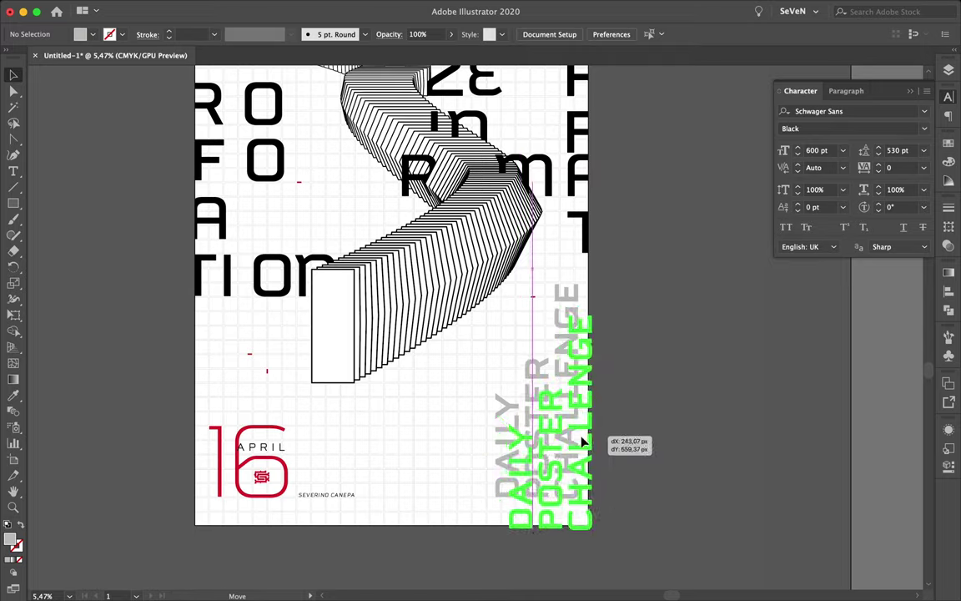
drag(551, 392, 550, 426)
scroll(473, 210, up, 2)
scroll(473, 210, down, 1)
Step: Type #472, move it to the top and enlarge it across the poster
key(t)
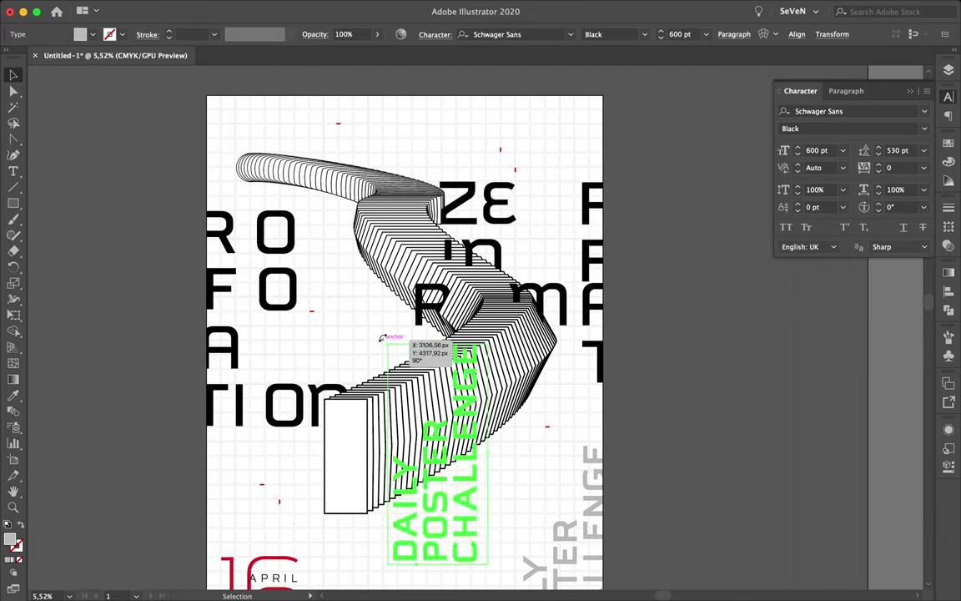
click(331, 427)
text(#)
key(Escape)
drag(372, 421, 275, 100)
mouse_move(322, 125)
mouse_down()
mouse_move(398, 190)
mouse_move(428, 194)
mouse_up()
Step: Convert the #472 text to outlines with Type > Create Outlines
click(201, 6)
key(Escape)
click(201, 7)
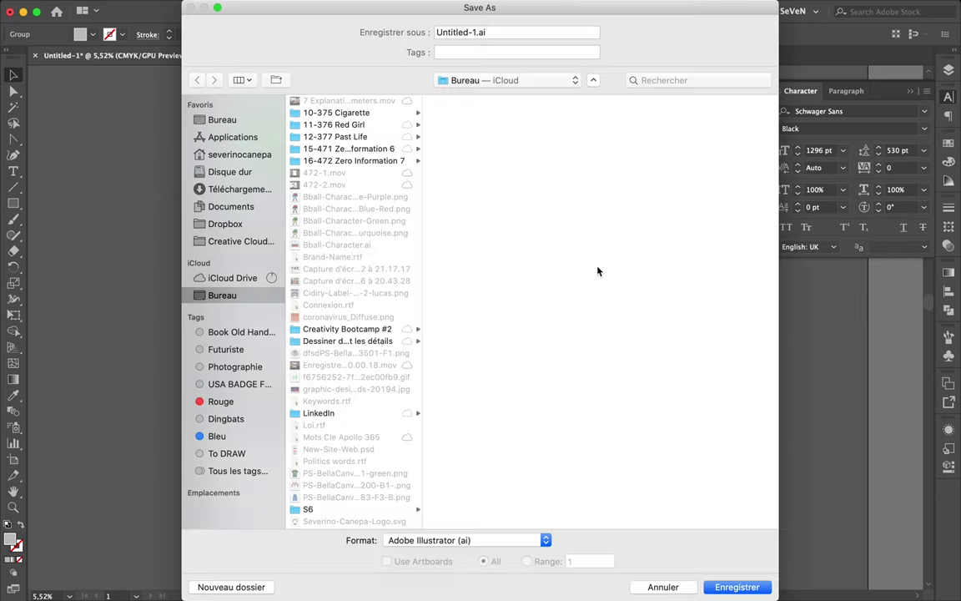
Step: Save as Untitled-1.ai, then enlarge #472 and move it to the poster's bottom
click(722, 587)
drag(429, 172, 552, 110)
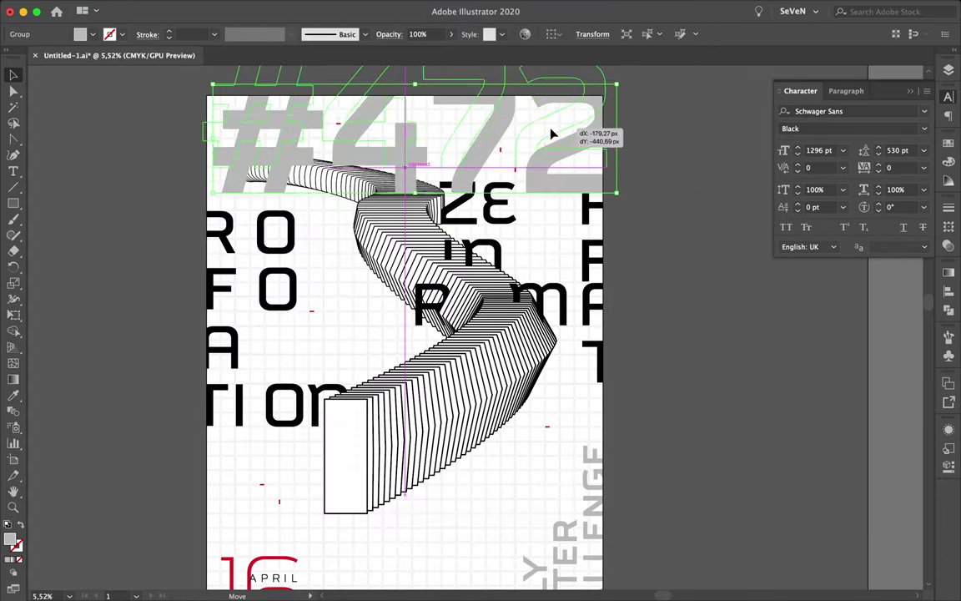
drag(539, 109, 451, 575)
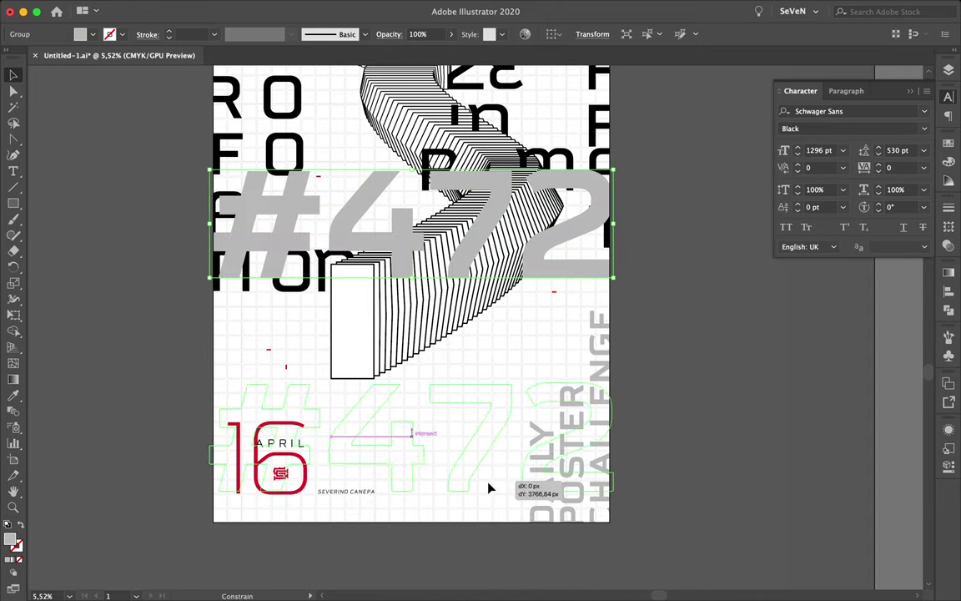
right_click(450, 575)
click(597, 572)
drag(482, 543, 477, 526)
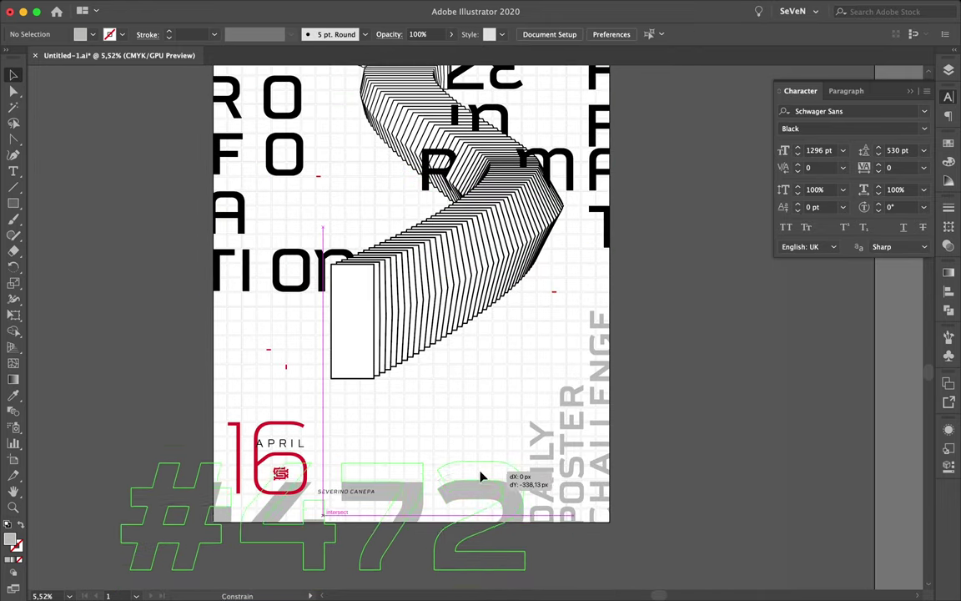
click(477, 427)
Step: Draw a circle at the bottom-left and send it backward behind the 16
key(l)
drag(242, 493, 300, 551)
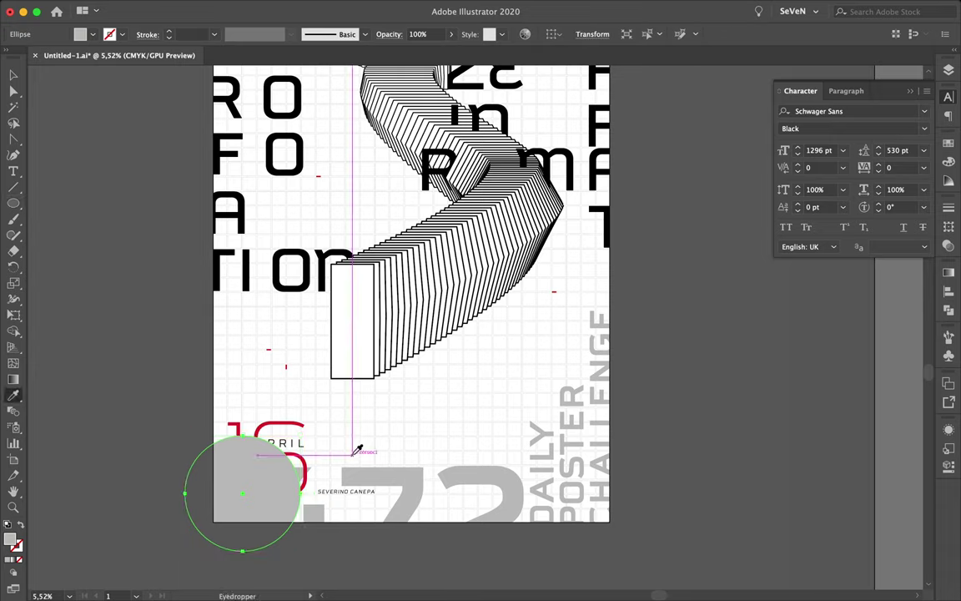
right_click(259, 505)
click(436, 552)
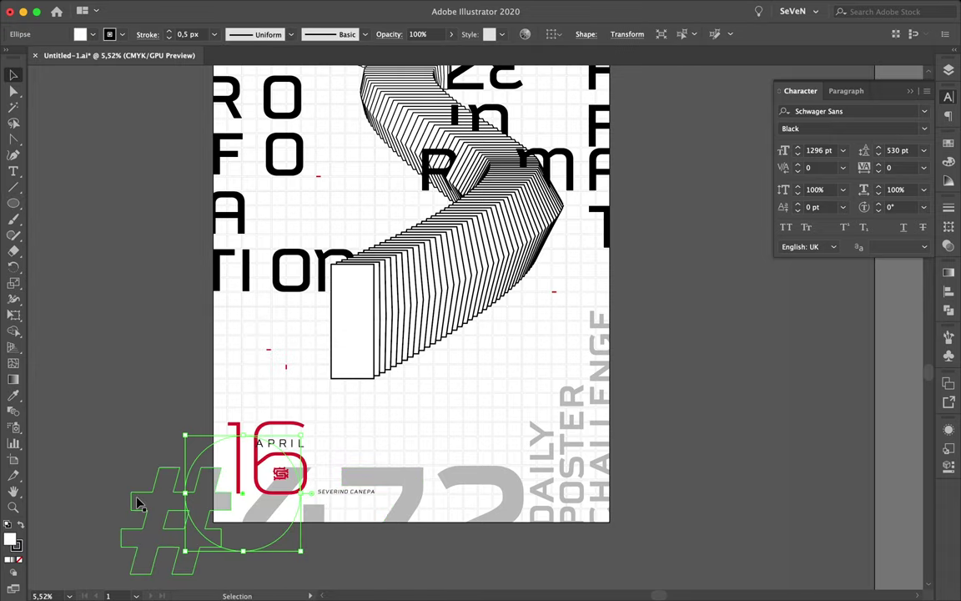
scroll(208, 455, up, 3)
scroll(364, 253, up, 3)
scroll(307, 379, down, 5)
key(ctrl+v)
Step: Finish the ZERO text and shrink it to a small label size
key(Escape)
key(ctrl+t)
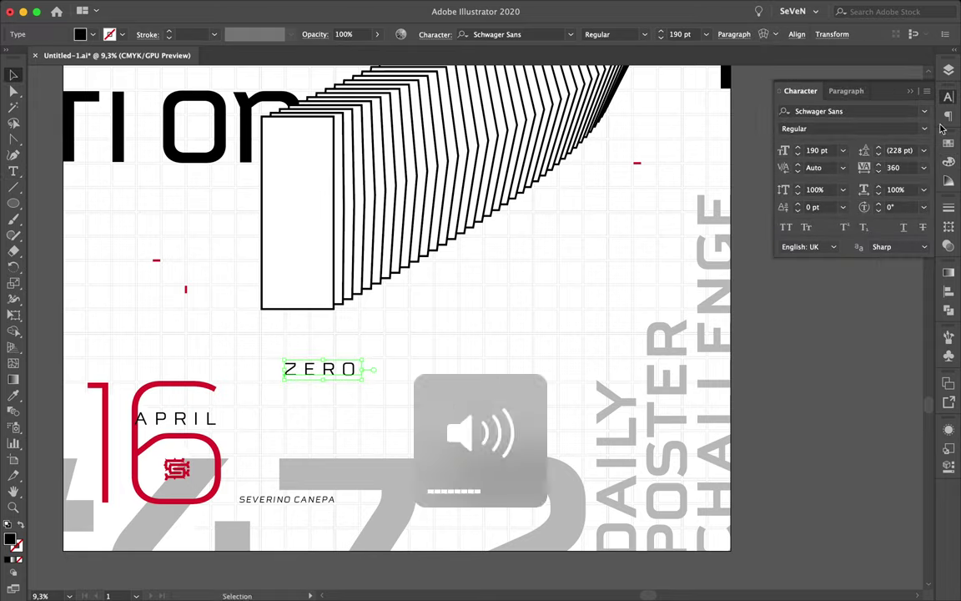
scroll(312, 392, up, 5)
drag(399, 326, 292, 298)
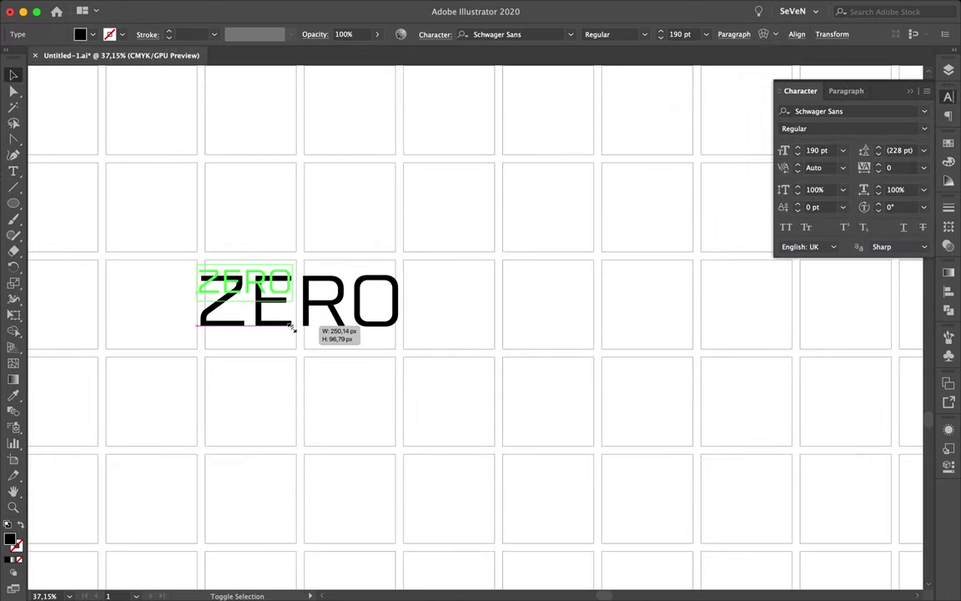
scroll(269, 255, up, 3)
Step: Draw a red box over ZERO and send it behind the word
key(m)
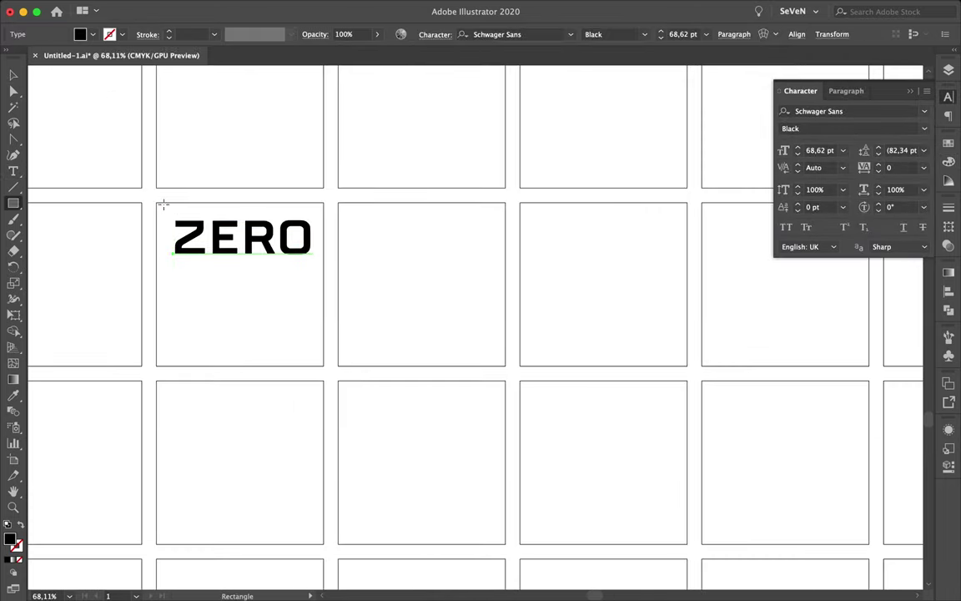
scroll(242, 333, down, 3)
key(i)
click(181, 317)
scroll(189, 311, up, 3)
right_click(270, 365)
click(442, 565)
click(321, 365)
scroll(322, 366, up, 2)
click(167, 7)
click(411, 389)
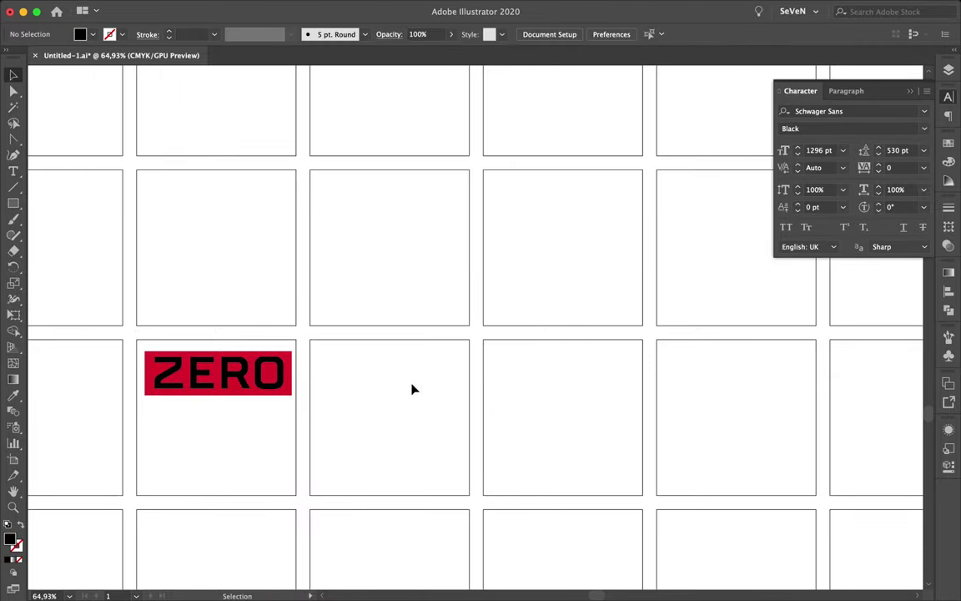
Step: Give the red box a 7 px black border and fit it around ZERO
click(948, 207)
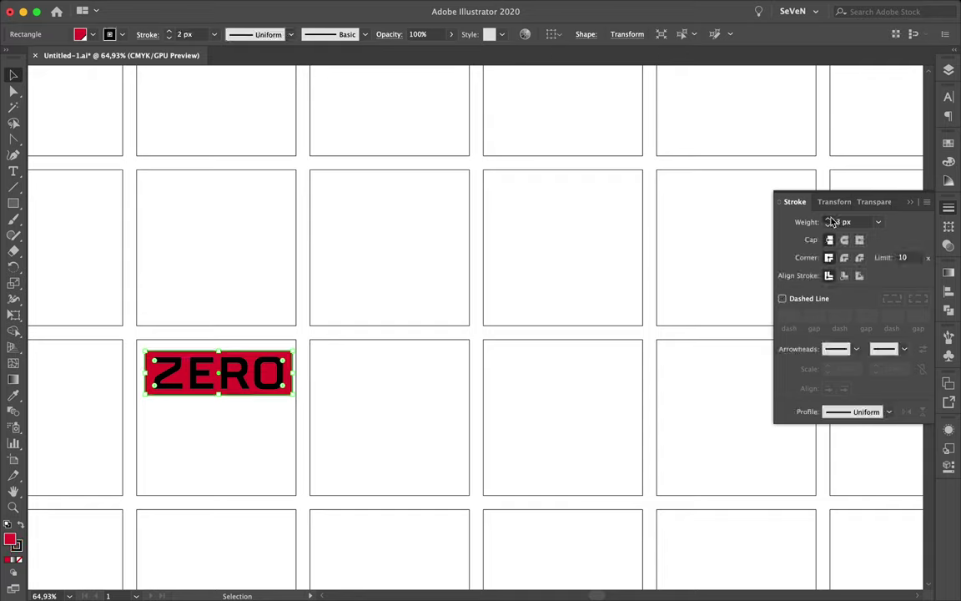
scroll(187, 356, up, 3)
shift+click(161, 392)
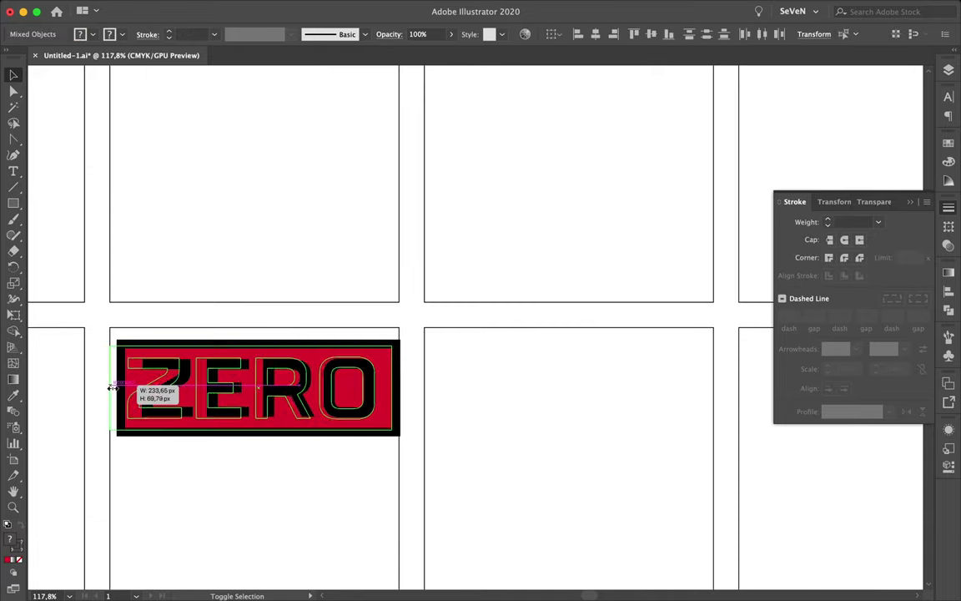
drag(379, 392, 399, 392)
click(221, 450)
Step: Duplicate the ZERO badge just below and make the copy's lettering white
click(315, 369)
scroll(467, 430, down, 2)
drag(264, 368, 264, 444)
click(948, 142)
click(794, 178)
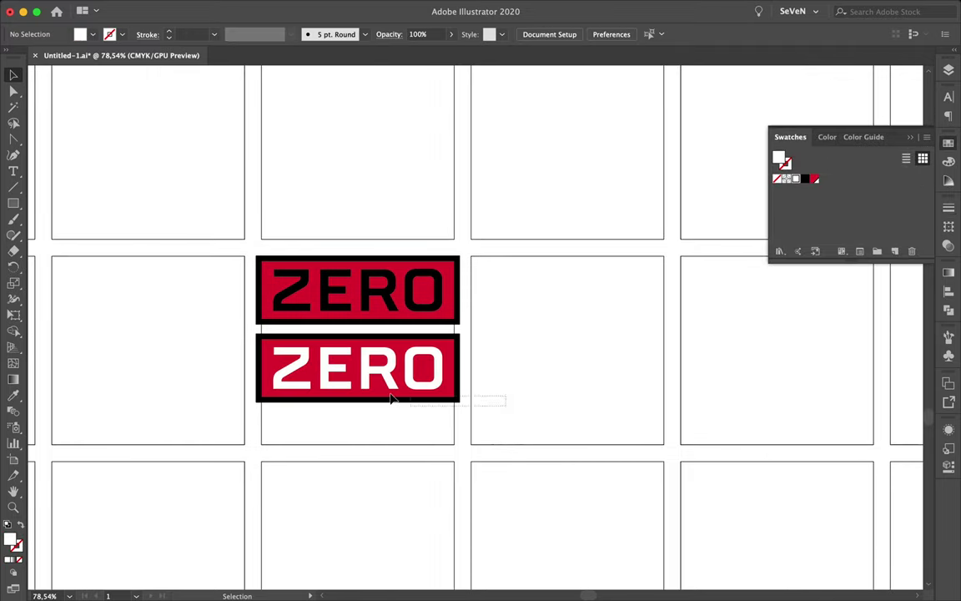
Step: Alt-drag a third ZERO badge below, sample its styling, remove the outline, fill its box white
drag(357, 367, 357, 447)
key(i)
click(458, 462)
key(v)
key(ctrl+shift+a)
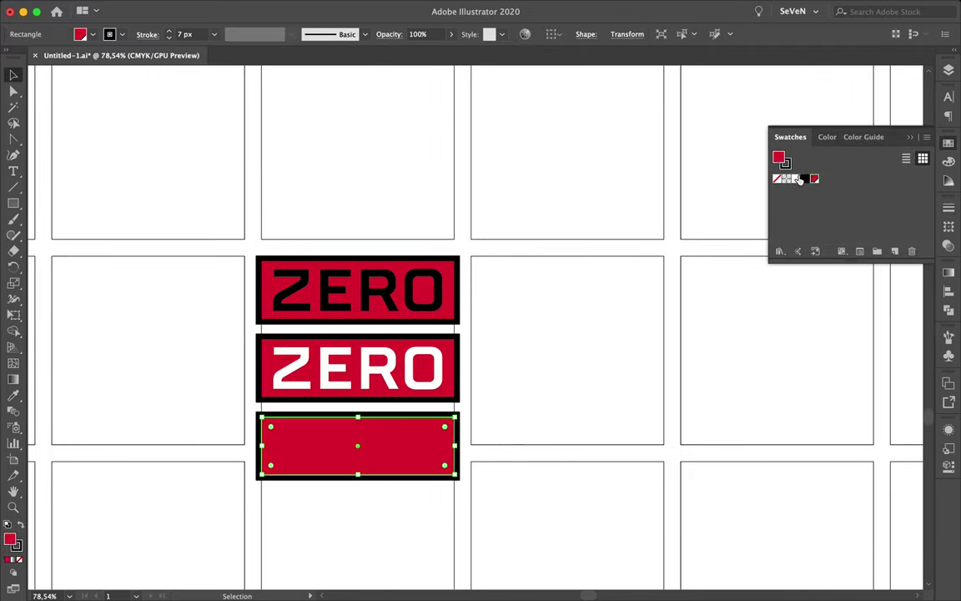
click(799, 179)
scroll(440, 442, down, 2)
Step: Add fourth to sixth badge copies, giving one a black ZERO and another a black outline
drag(449, 367, 449, 444)
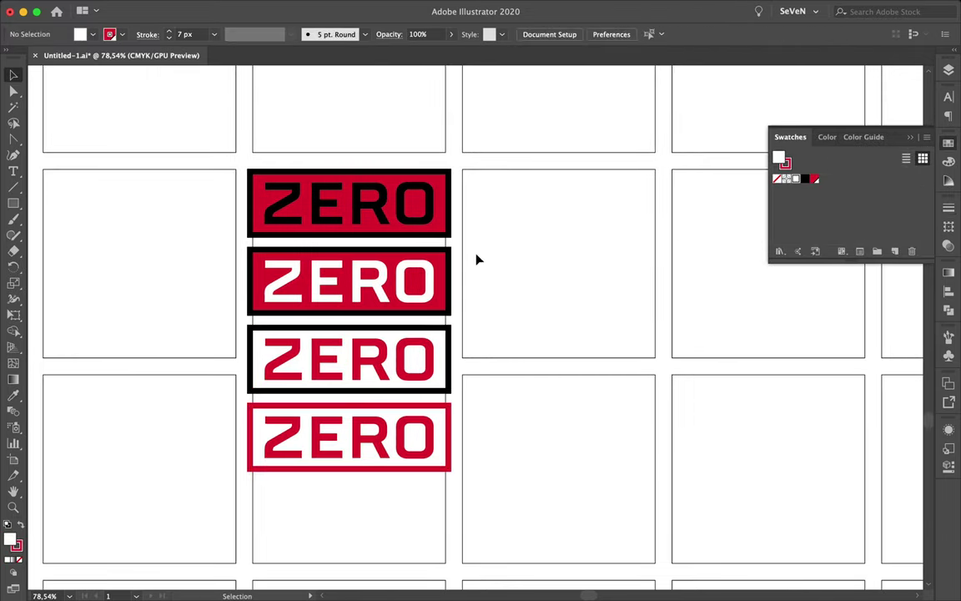
scroll(478, 260, down, 2)
mouse_move(386, 398)
mouse_down()
mouse_move(386, 476)
mouse_move(440, 542)
mouse_up()
click(805, 178)
click(805, 179)
click(467, 437)
scroll(467, 437, down, 1)
scroll(468, 445, up, 2)
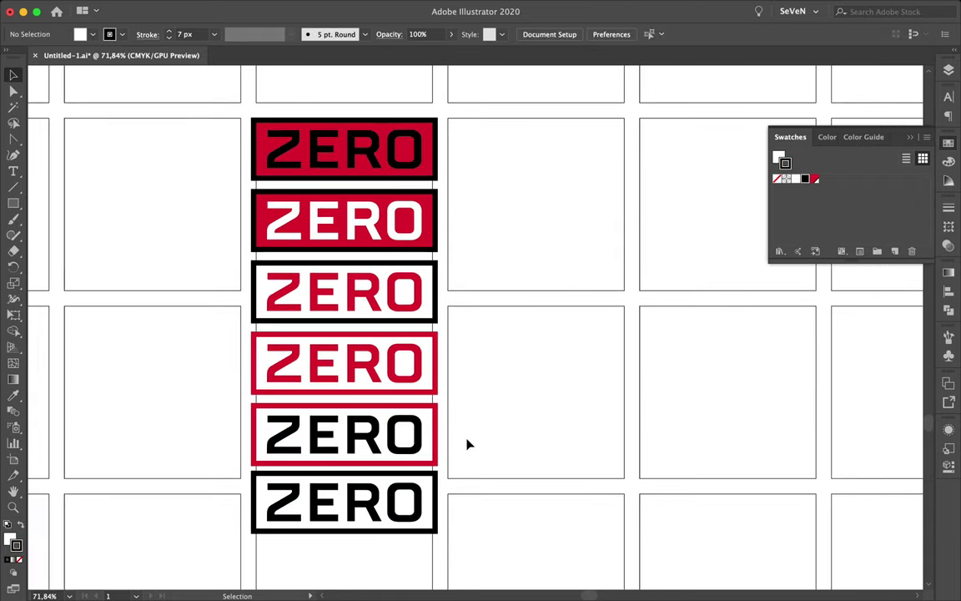
Step: Duplicate a badge with a red fill, then delete that red copy
drag(435, 500, 435, 567)
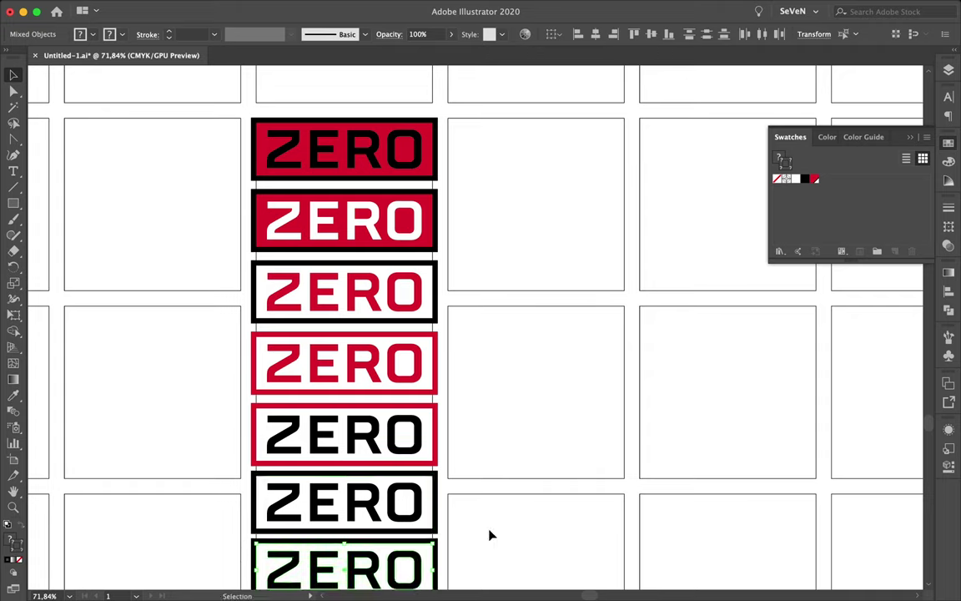
scroll(500, 417, down, 1)
click(814, 178)
key(Delete)
scroll(417, 530, down, 2)
Step: Duplicate the sixth ZERO badge below the stack and give it a black fill
click(404, 468)
drag(404, 469, 423, 524)
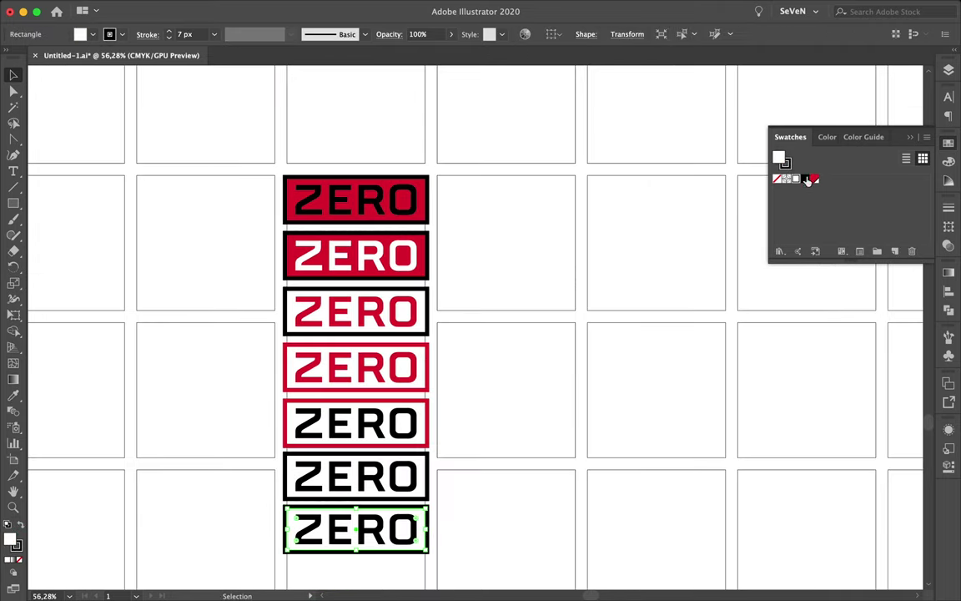
click(483, 473)
scroll(483, 472, down, 1)
scroll(483, 472, down, 3)
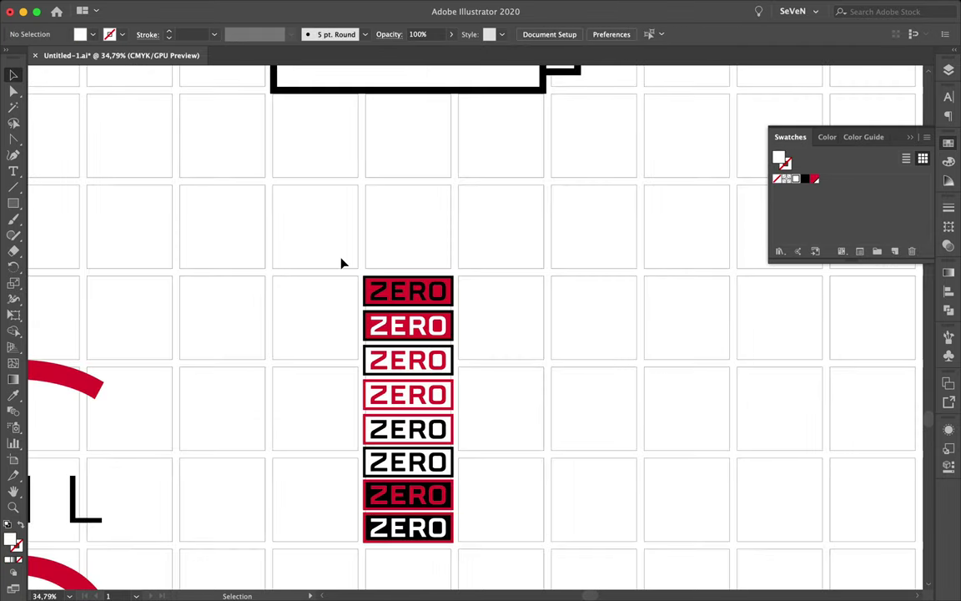
Step: Pull a badge copy out of the ZERO stack and place it beside the ribbon
drag(341, 264, 392, 293)
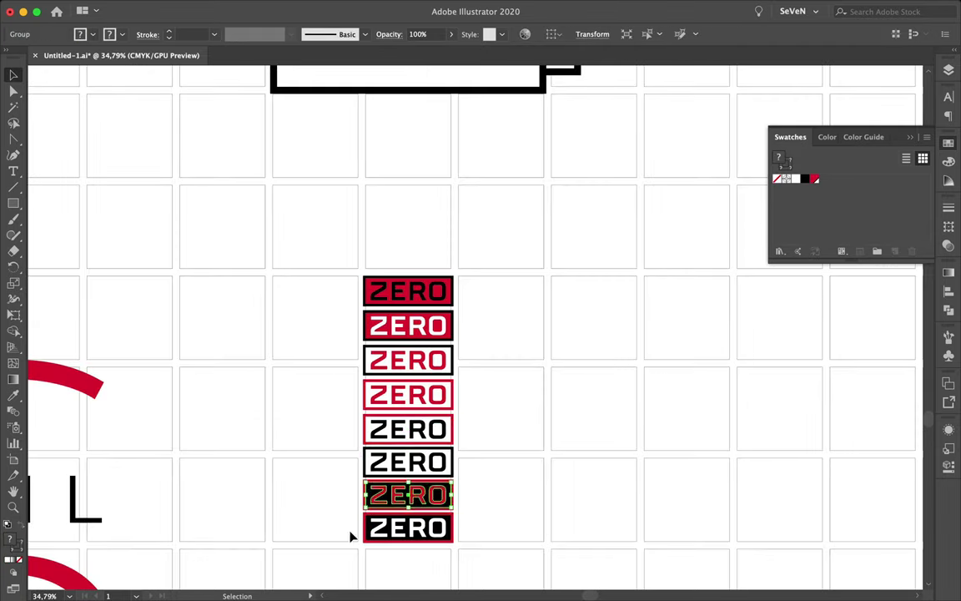
drag(433, 434, 443, 538)
scroll(443, 539, down, 5)
mouse_move(391, 375)
mouse_down()
mouse_move(353, 398)
mouse_move(355, 368)
mouse_up()
click(467, 358)
Step: Position the rotated vertical ZERO badge beside the ribbon
scroll(464, 358, up, 3)
scroll(346, 438, up, 3)
scroll(713, 374, right, 2)
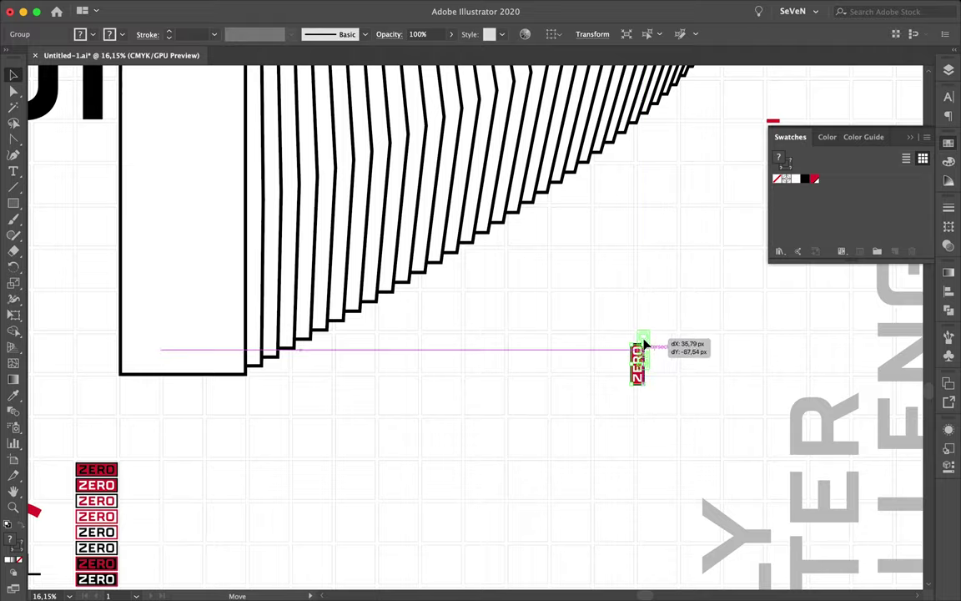
scroll(643, 344, up, 5)
drag(643, 344, 676, 355)
scroll(620, 428, down, 6)
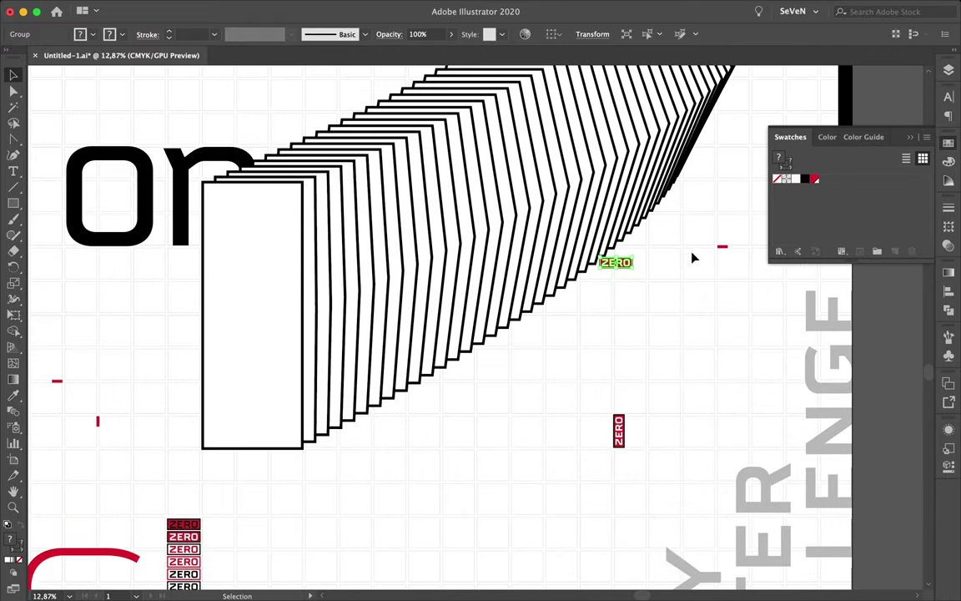
Step: Show the Layers panel (F7) and move the ZERO badge row above the ribbon stripes
scroll(693, 258, up, 3)
drag(692, 258, 750, 121)
key(F7)
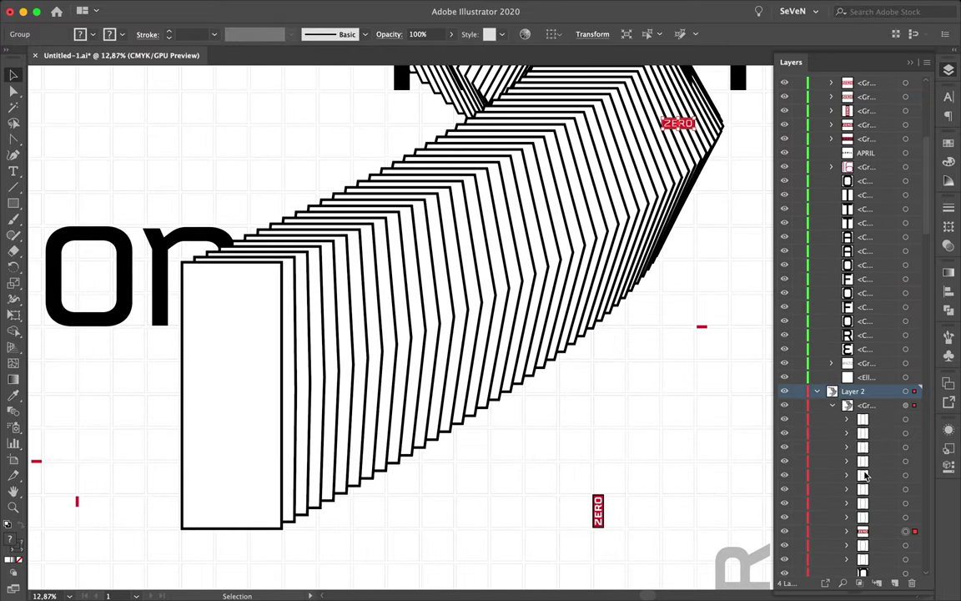
scroll(872, 534, down, 10)
click(887, 434)
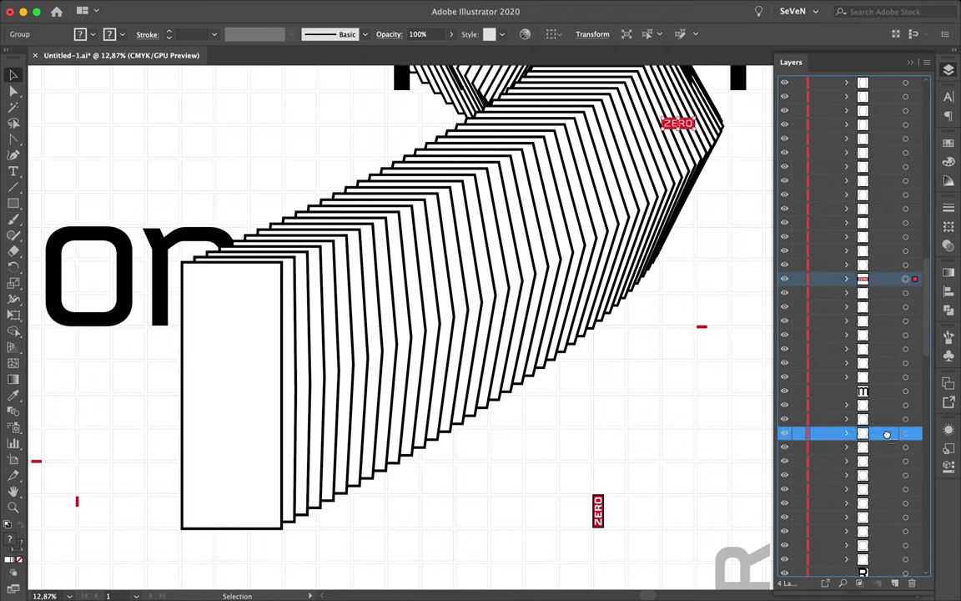
scroll(693, 161, up, 5)
drag(875, 433, 878, 288)
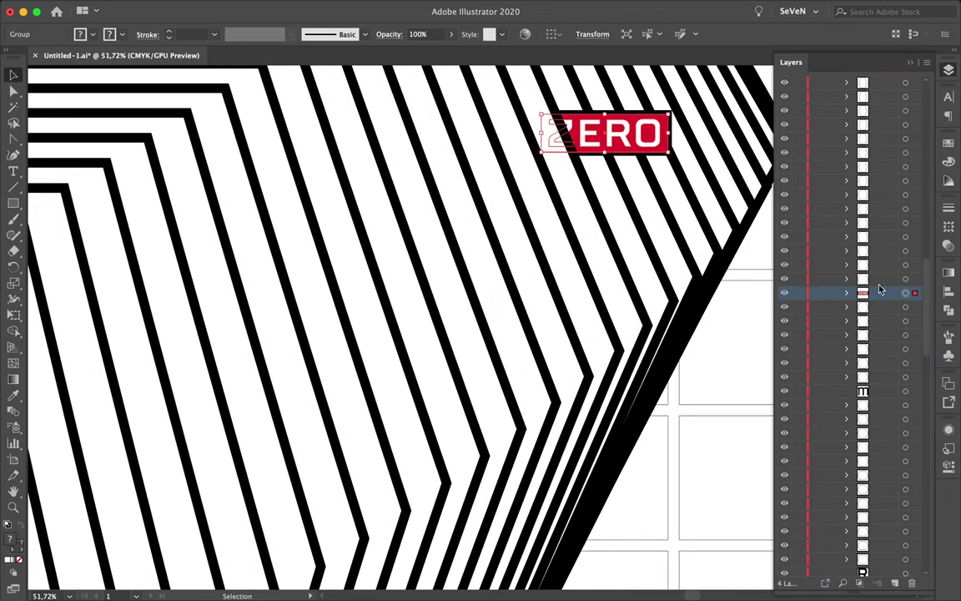
Step: Slide the ZERO badge along the ribbon and drop its layer row lower among the stripes
scroll(741, 421, down, 2)
scroll(741, 421, down, 4)
scroll(500, 149, up, 3)
mouse_move(478, 150)
mouse_down()
mouse_move(493, 111)
mouse_move(494, 134)
mouse_up()
drag(876, 293, 873, 501)
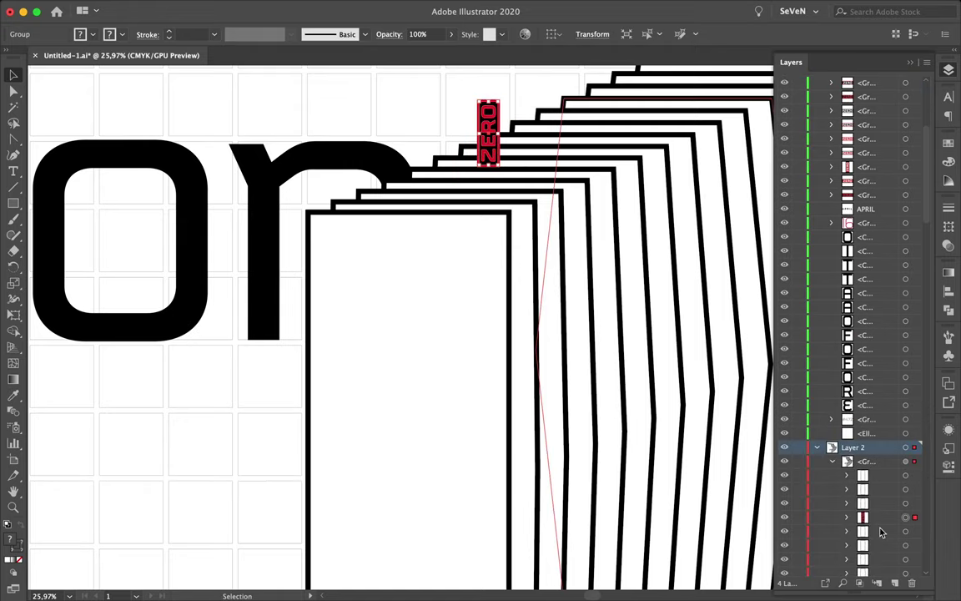
double_click(488, 125)
double_click(432, 138)
Step: Move the ZERO badge up onto the ribbon and tuck its layer between the stripes
scroll(373, 109, down, 5)
scroll(354, 334, up, 3)
click(353, 541)
scroll(460, 482, down, 2)
scroll(460, 482, up, 3)
drag(518, 193, 519, 105)
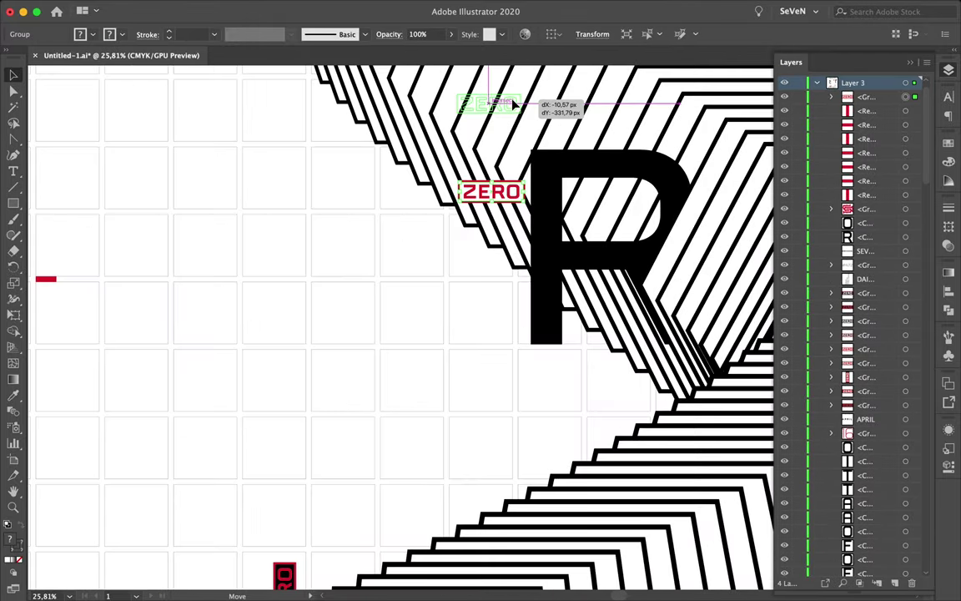
scroll(834, 333, down, 5)
scroll(834, 375, down, 5)
scroll(834, 418, down, 5)
scroll(860, 501, down, 5)
scroll(860, 574, down, 3)
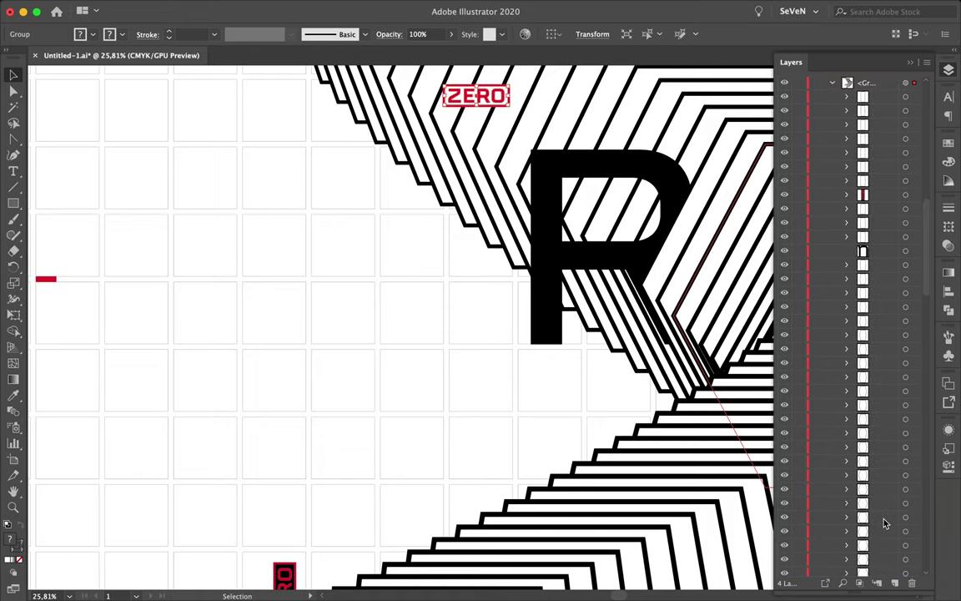
scroll(853, 516, up, 5)
scroll(870, 355, up, 3)
scroll(877, 352, down, 3)
scroll(886, 500, down, 3)
drag(885, 566, 883, 554)
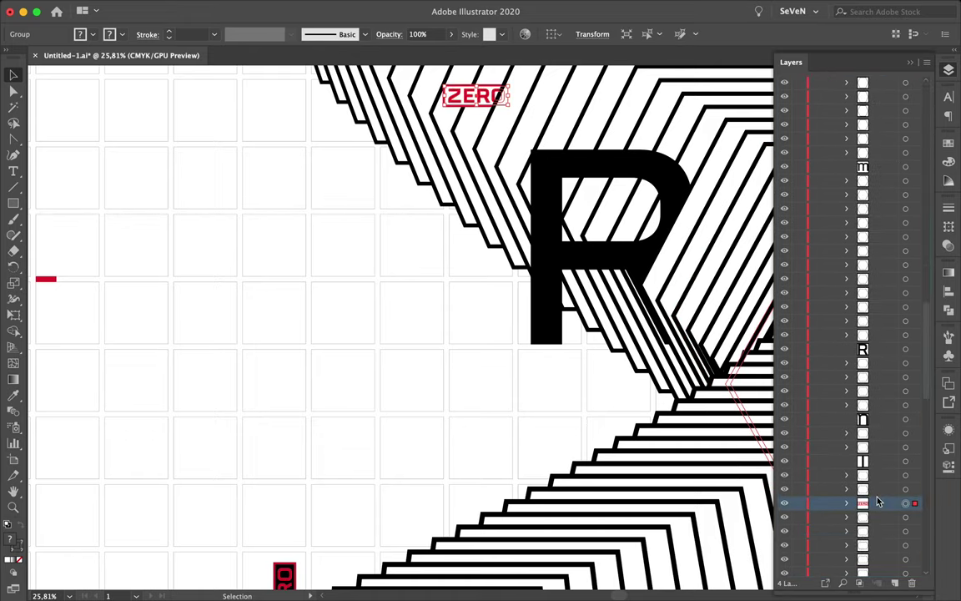
Step: Place another stack badge onto the ribbon and reorder it in the Layers panel
scroll(509, 347, down, 5)
click(407, 502)
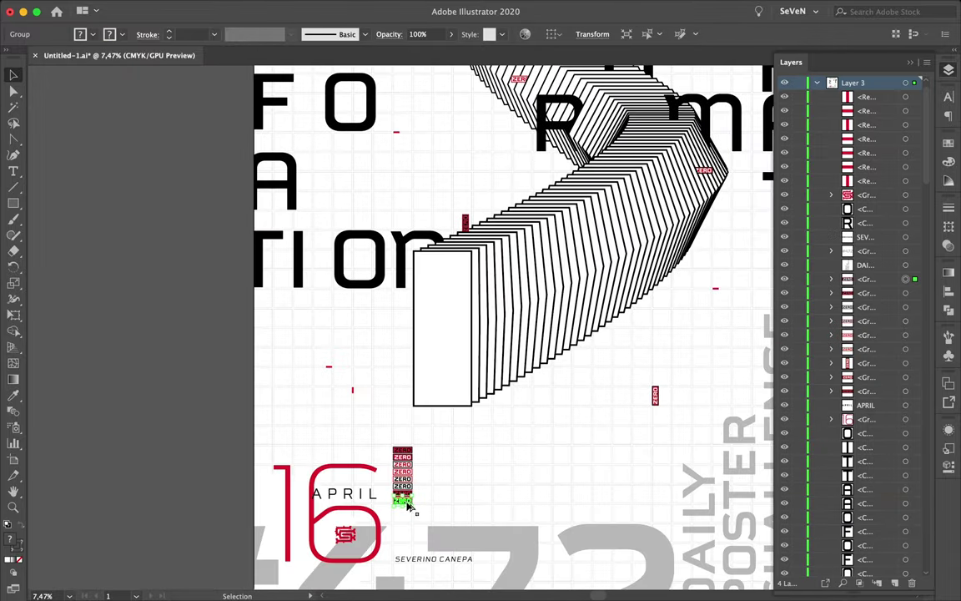
drag(538, 282, 538, 282)
scroll(542, 283, up, 5)
mouse_move(889, 284)
mouse_down()
mouse_move(873, 528)
mouse_move(879, 315)
mouse_up()
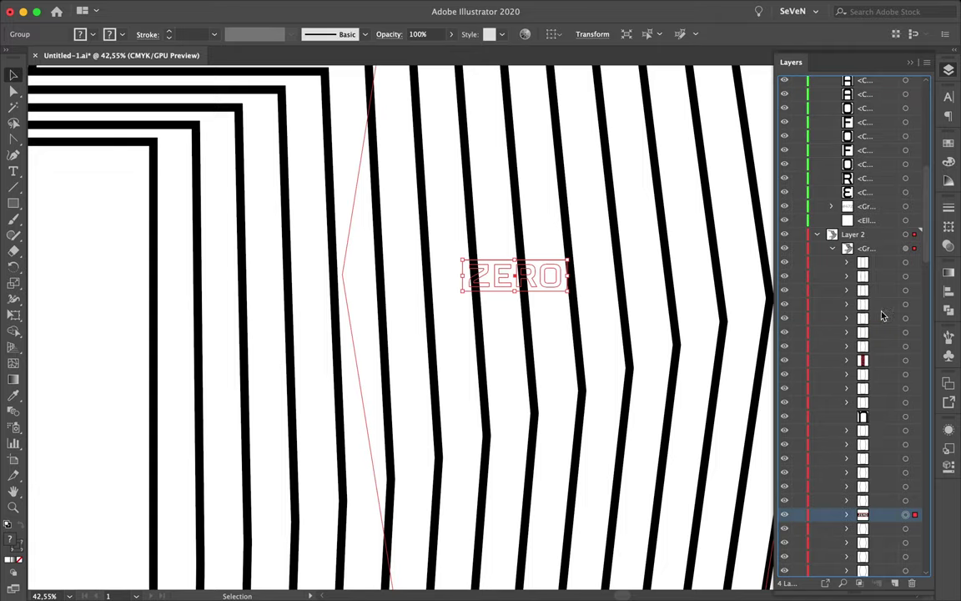
scroll(577, 275, down, 5)
click(582, 332)
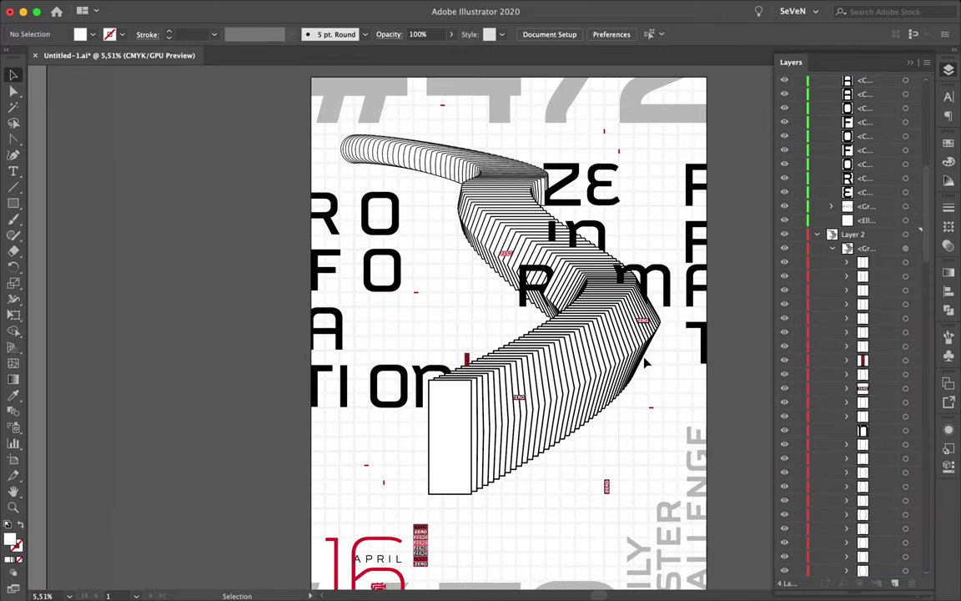
Step: Select a ZERO badge on the ribbon and reorder it among the stripe layers
scroll(537, 407, up, 2)
scroll(892, 271, down, 8)
scroll(892, 272, down, 3)
scroll(892, 271, down, 2)
scroll(692, 353, up, 2)
scroll(692, 353, up, 2)
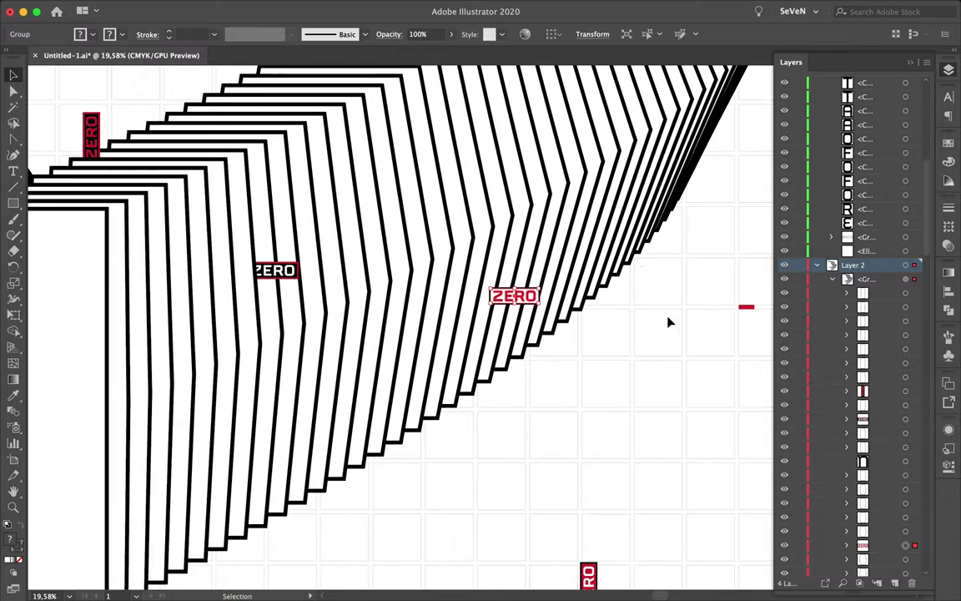
scroll(668, 322, up, 2)
click(442, 311)
scroll(890, 343, down, 5)
mouse_move(885, 362)
mouse_down()
mouse_move(879, 427)
mouse_move(859, 449)
mouse_up()
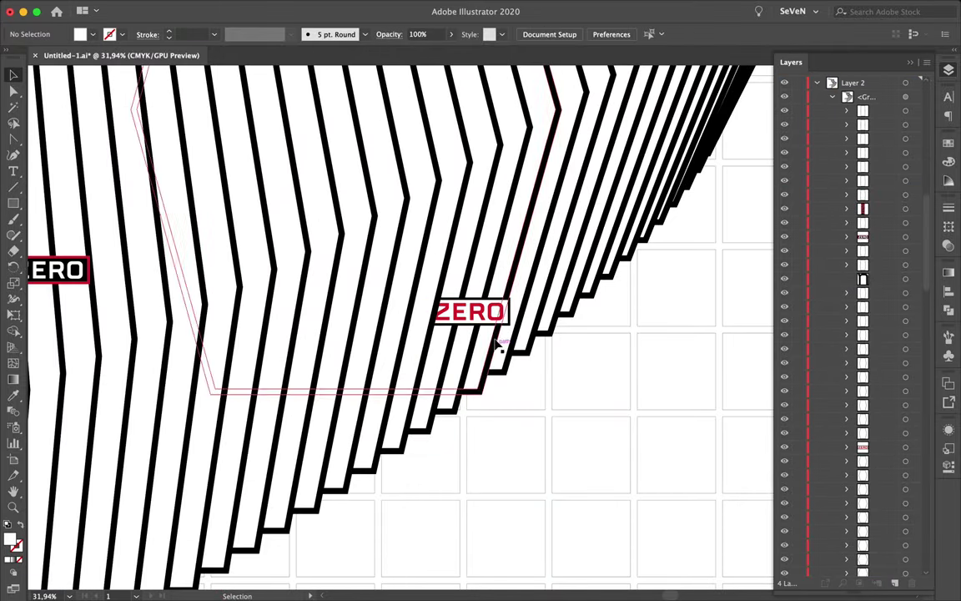
scroll(542, 400, down, 3)
scroll(589, 437, down, 3)
Step: Isolate the ribbon blend and move its end shape up and to the left
double_click(579, 483)
key(i)
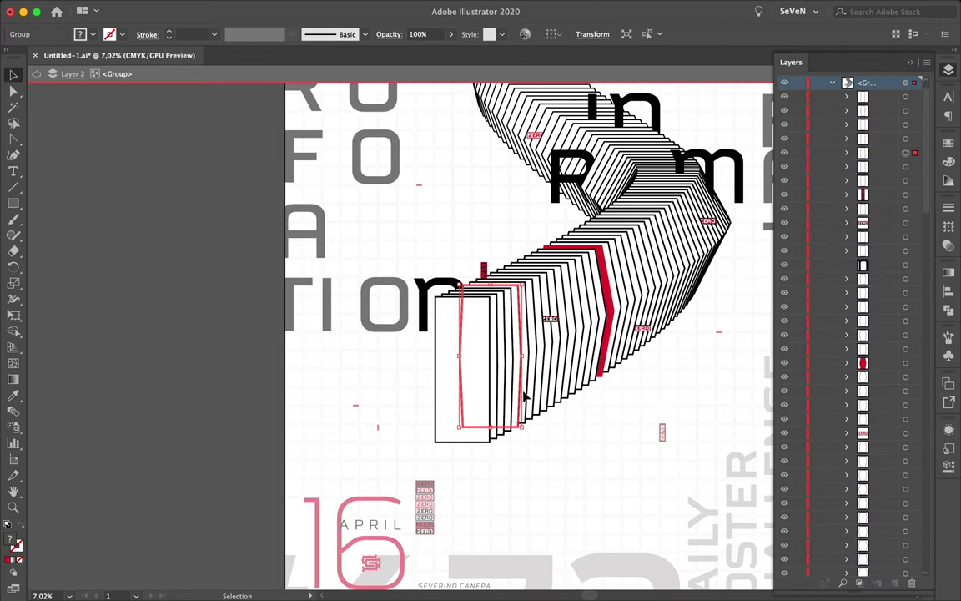
scroll(525, 397, up, 3)
key(super+shift+a)
drag(524, 229, 500, 208)
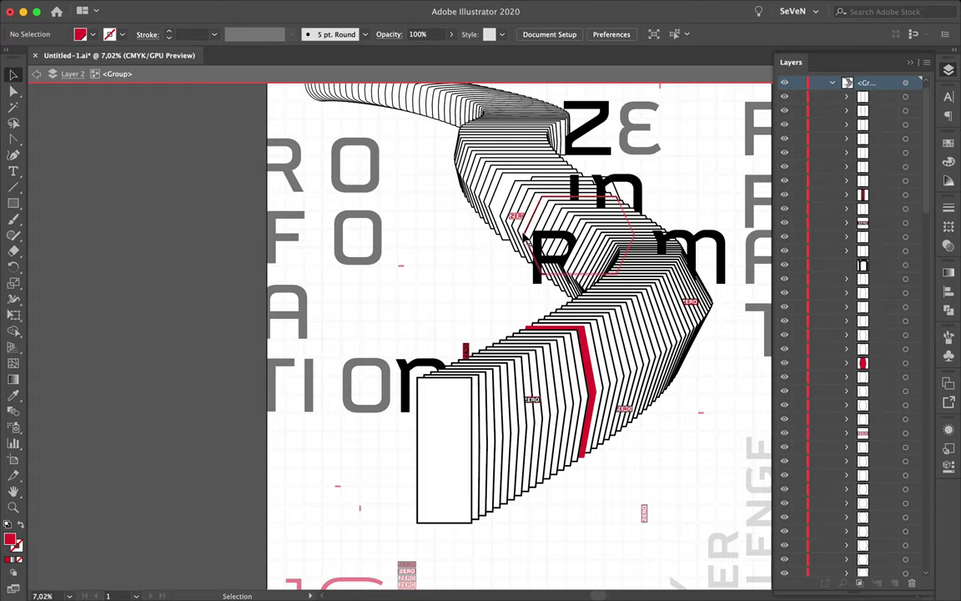
scroll(501, 208, up, 5)
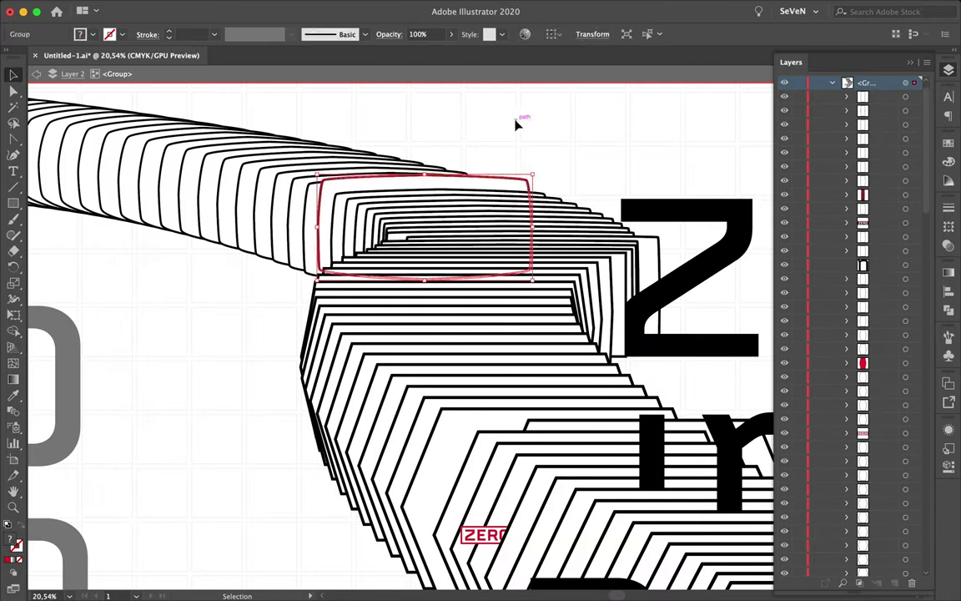
Step: Reposition the ribbon's upper end, fill a slice black, and trim a red hexagon band
drag(492, 209, 376, 169)
click(22, 528)
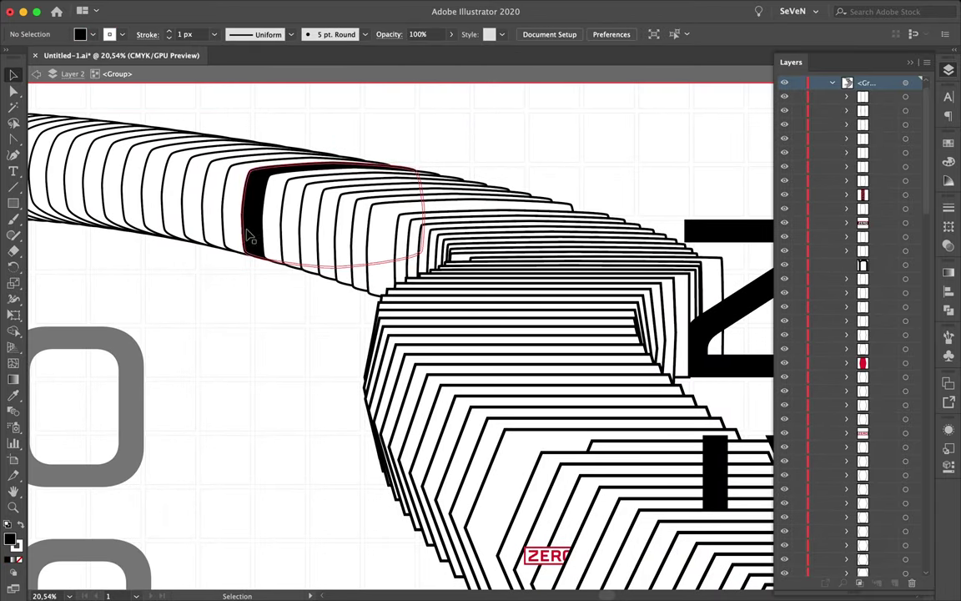
scroll(546, 403, down, 5)
click(365, 265)
click(474, 426)
click(816, 336)
click(634, 501)
Step: Exit ribbon isolation mode and review the whole artwork with Select All
click(451, 392)
click(606, 436)
scroll(639, 470, down, 3)
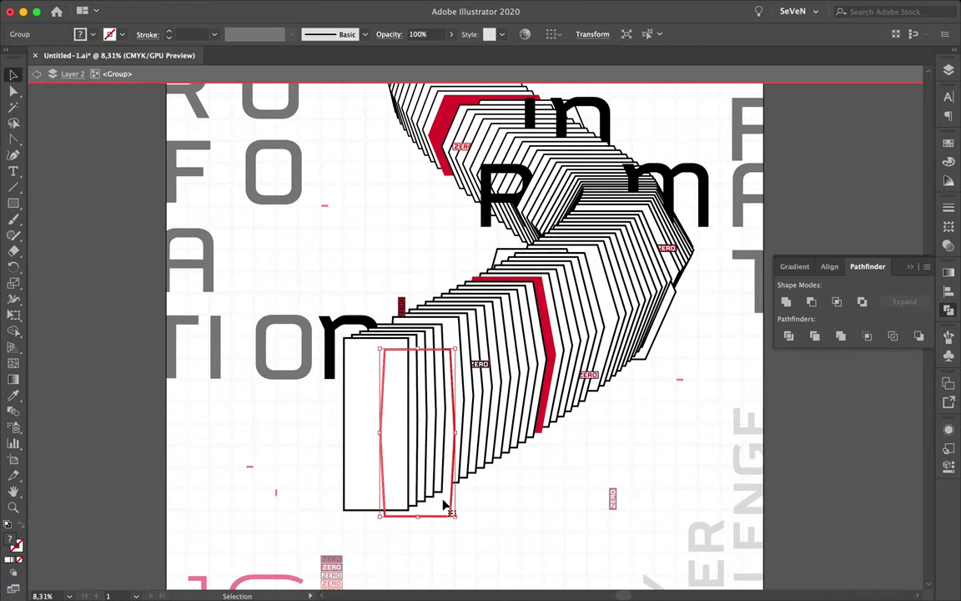
scroll(515, 515, down, 2)
scroll(397, 250, up, 4)
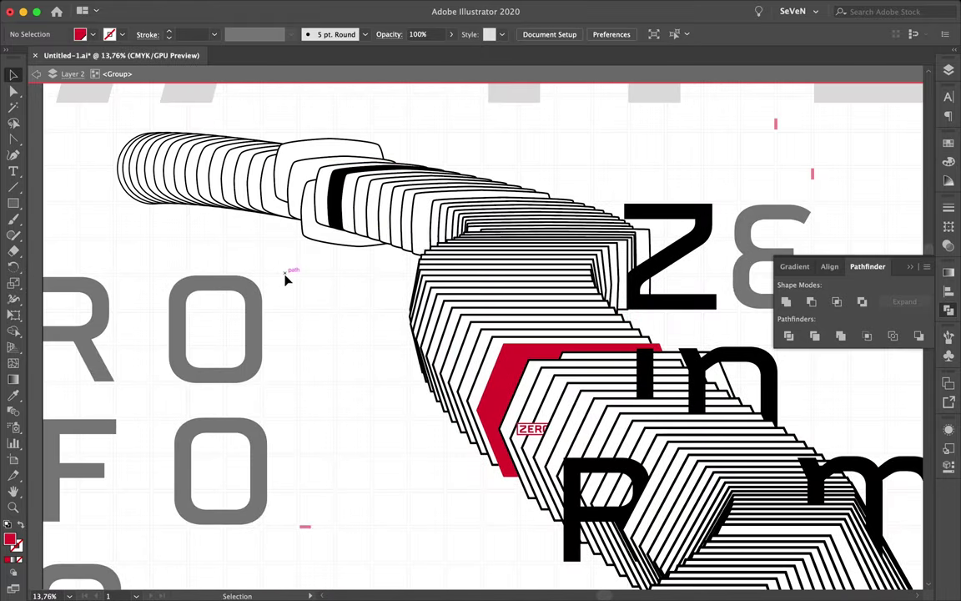
scroll(285, 277, down, 2)
double_click(637, 289)
scroll(637, 290, down, 2)
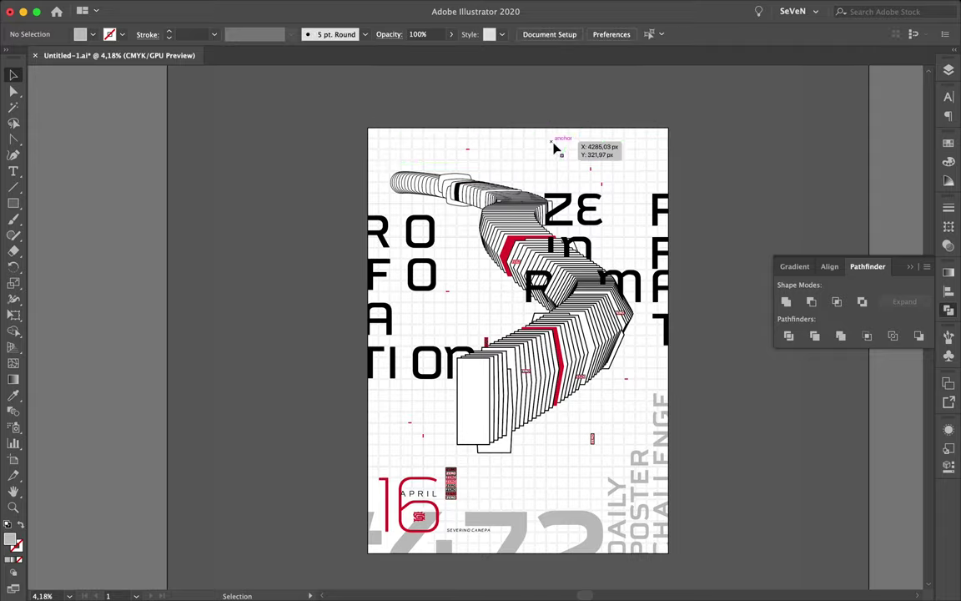
key(ctrl+a)
scroll(386, 248, up, 5)
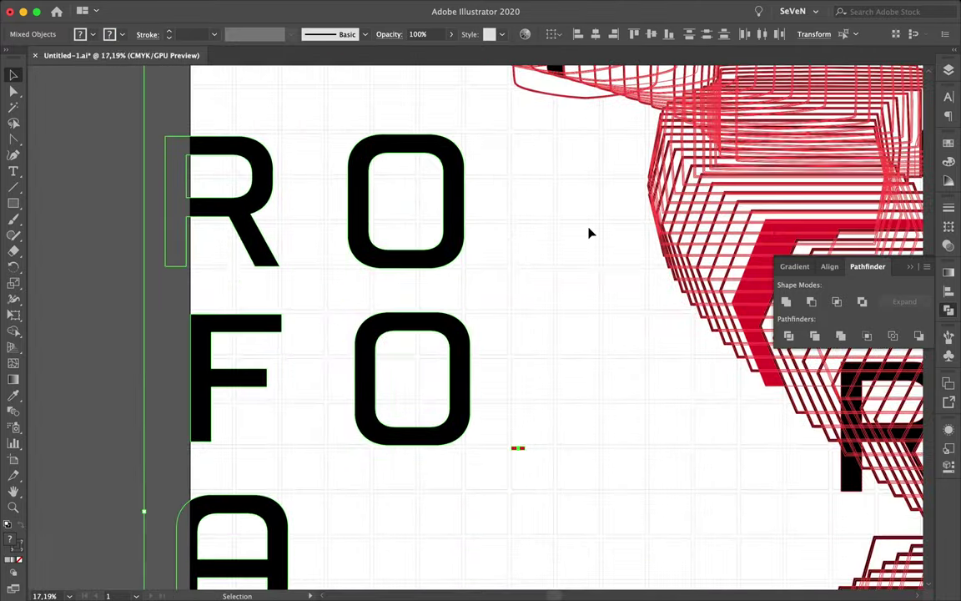
scroll(513, 286, down, 4)
scroll(511, 276, up, 5)
click(624, 251)
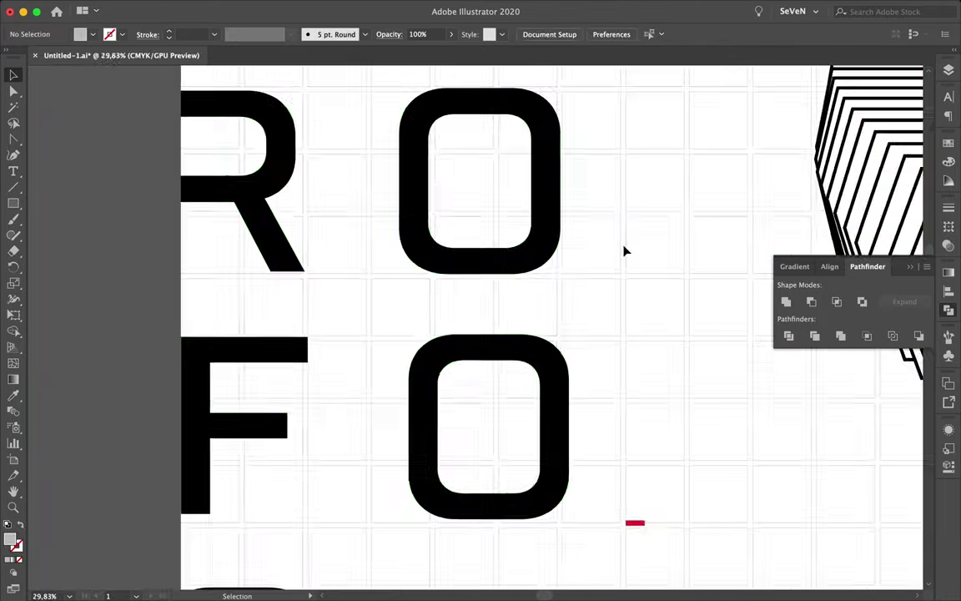
Step: Nudge the vertical ZERO badge slightly upward
scroll(626, 252, down, 4)
scroll(634, 275, down, 2)
scroll(687, 392, up, 3)
drag(650, 334, 650, 317)
scroll(672, 300, down, 3)
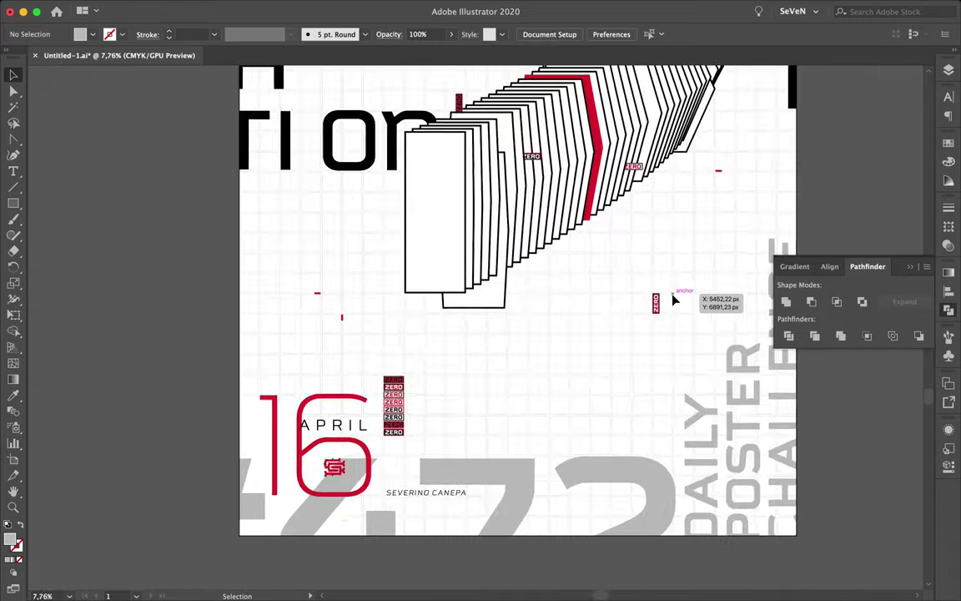
scroll(665, 375, up, 1)
scroll(659, 317, up, 1)
scroll(515, 464, up, 4)
scroll(515, 464, right, 1)
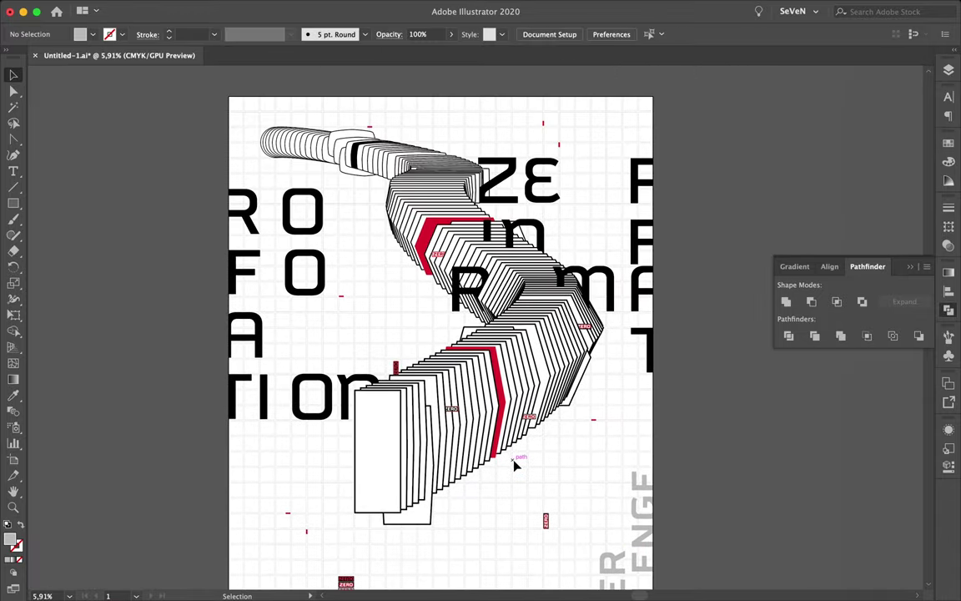
scroll(462, 413, down, 1)
scroll(456, 407, up, 1)
scroll(456, 407, up, 3)
Step: Create an area text frame of binary digits below the ribbon at 120 pt font size
key(t)
drag(482, 435, 683, 557)
click(949, 114)
click(801, 90)
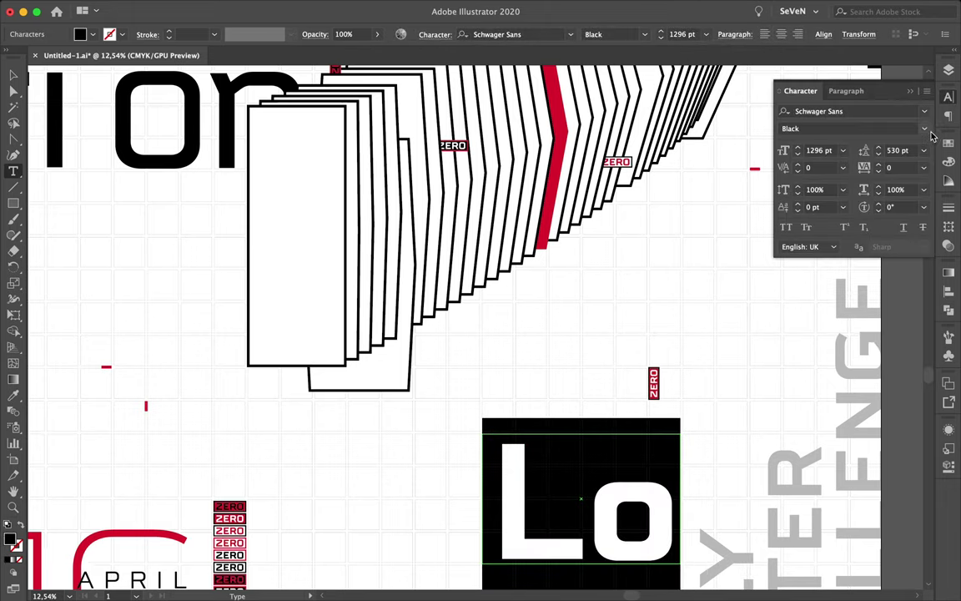
double_click(818, 150)
text(120)
key(Return)
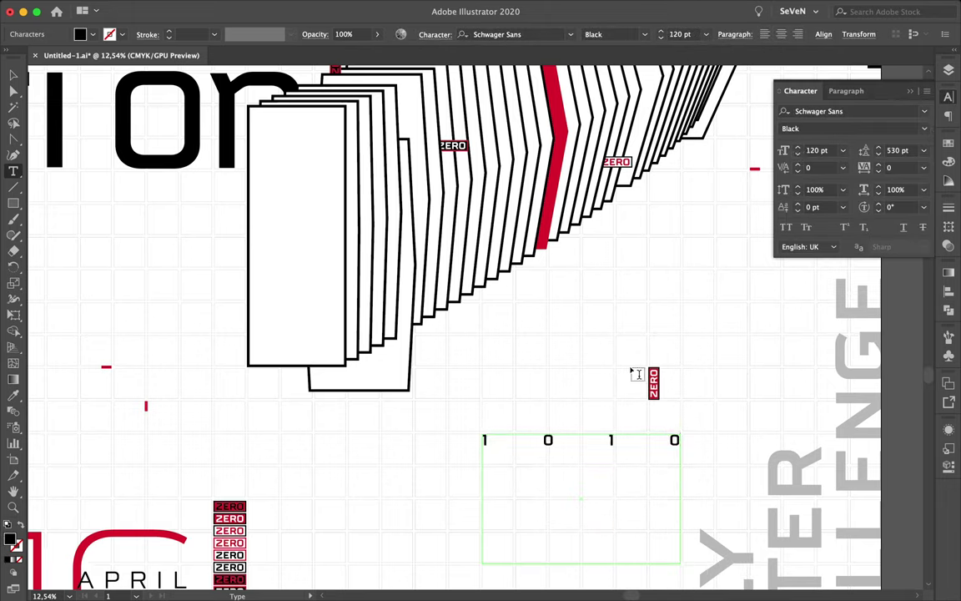
Step: Tighten the binary text leading to 110 pt, stretch the frame taller, and move it under the ribbon
triple_click(515, 448)
click(678, 469)
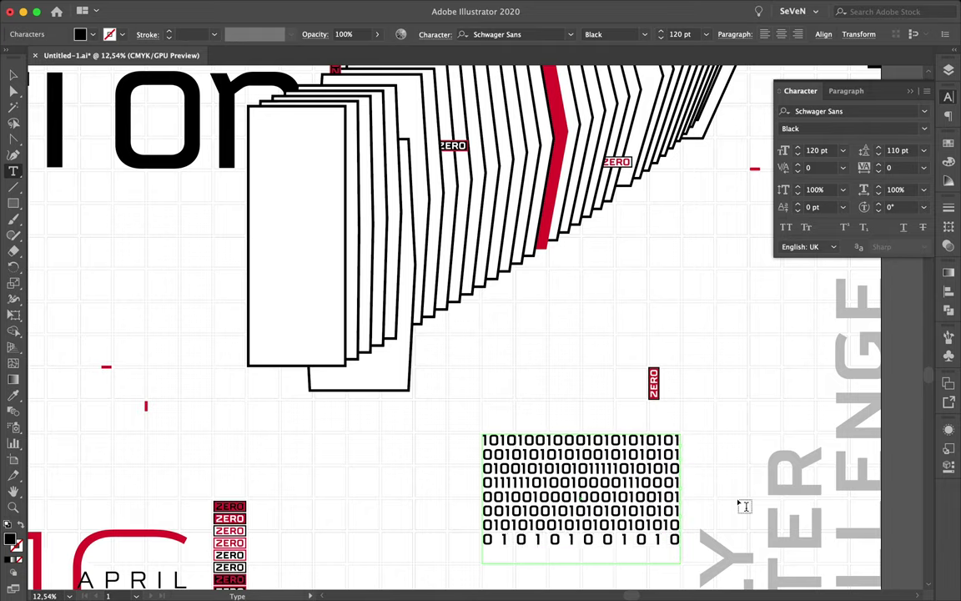
key(Escape)
key(super+0)
drag(628, 438, 634, 514)
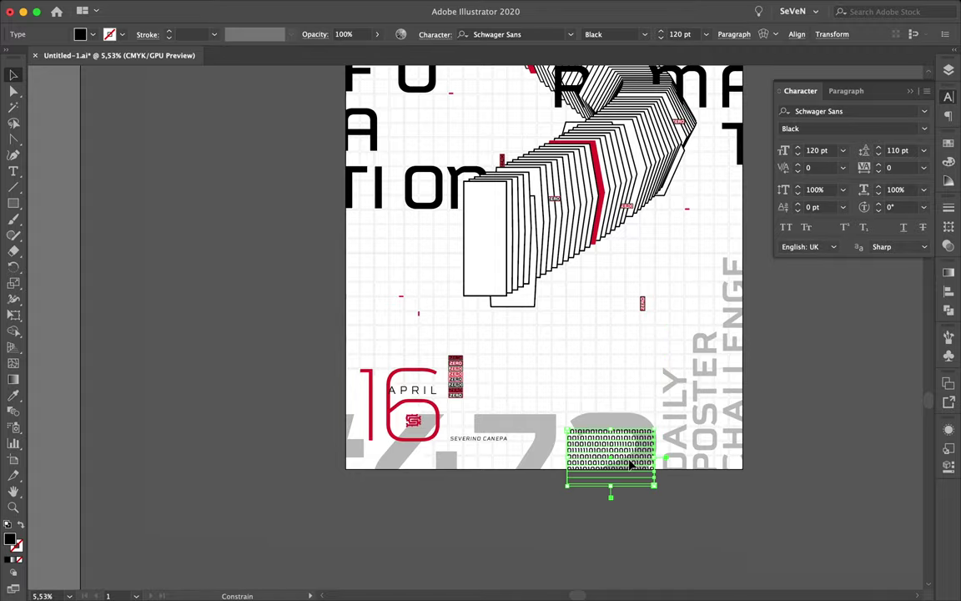
scroll(561, 392, up, 5)
scroll(561, 392, down, 5)
scroll(547, 210, up, 3)
mouse_move(526, 448)
mouse_down()
mouse_move(550, 473)
mouse_move(537, 474)
mouse_move(556, 217)
mouse_up()
scroll(538, 476, up, 5)
scroll(538, 477, down, 5)
scroll(537, 478, down, 2)
scroll(578, 182, up, 2)
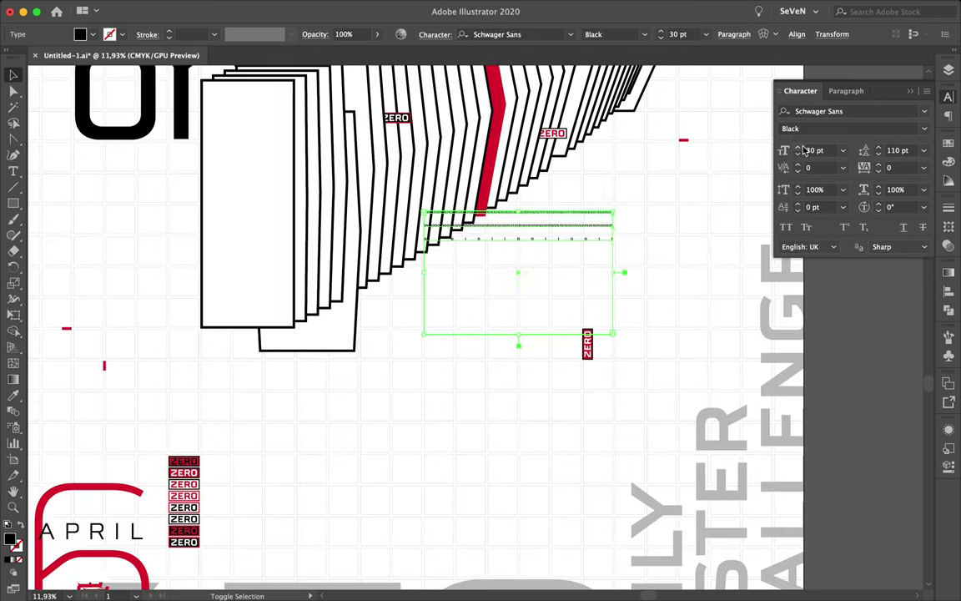
Step: Set the binary text leading to 70 pt and the font style to Medium
triple_click(897, 150)
text(70)
key(Return)
click(924, 128)
click(847, 236)
key(t)
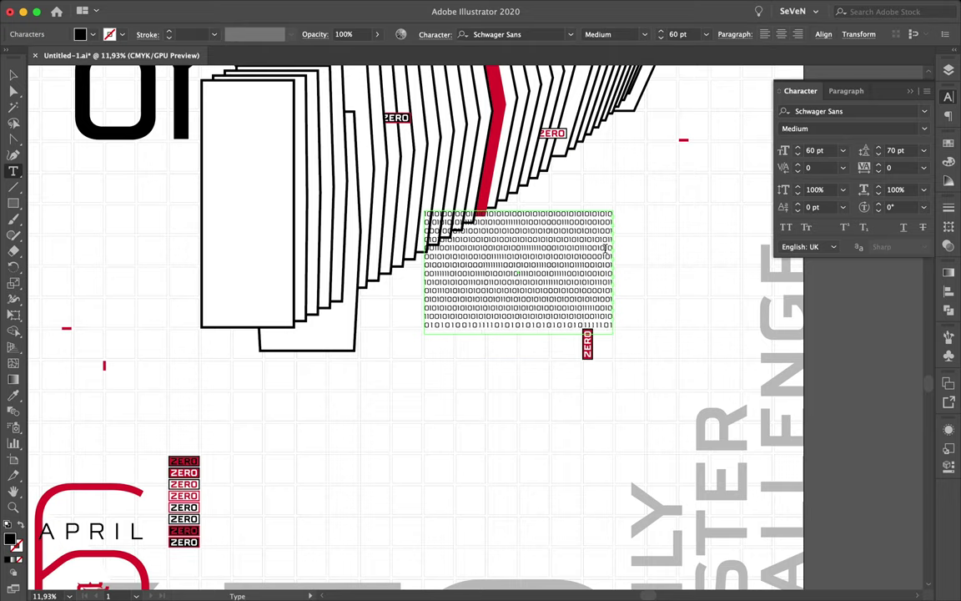
Step: Move the binary column to the poster top on the Grid layer, behind the ribbon
scroll(607, 248, down, 3)
mouse_move(658, 377)
mouse_down()
mouse_move(602, 267)
mouse_move(607, 188)
mouse_up()
scroll(594, 257, up, 3)
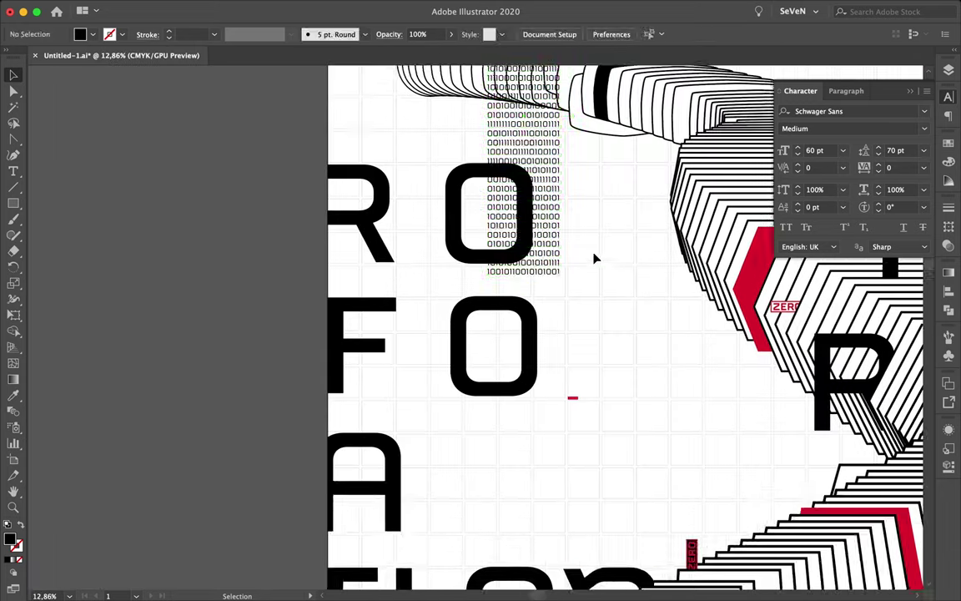
click(949, 72)
click(817, 96)
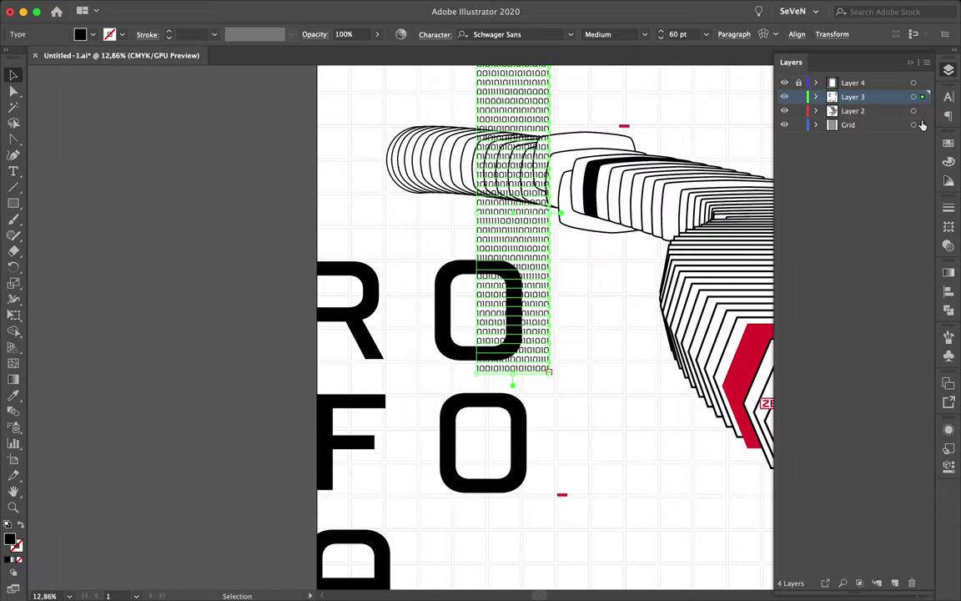
click(921, 124)
drag(543, 203, 547, 203)
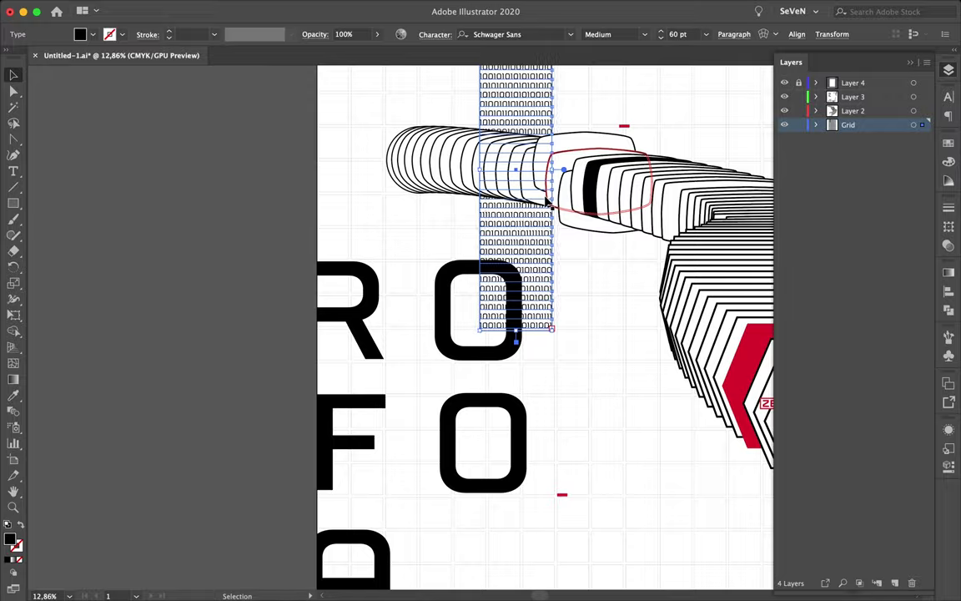
scroll(546, 203, up, 5)
scroll(300, 266, down, 3)
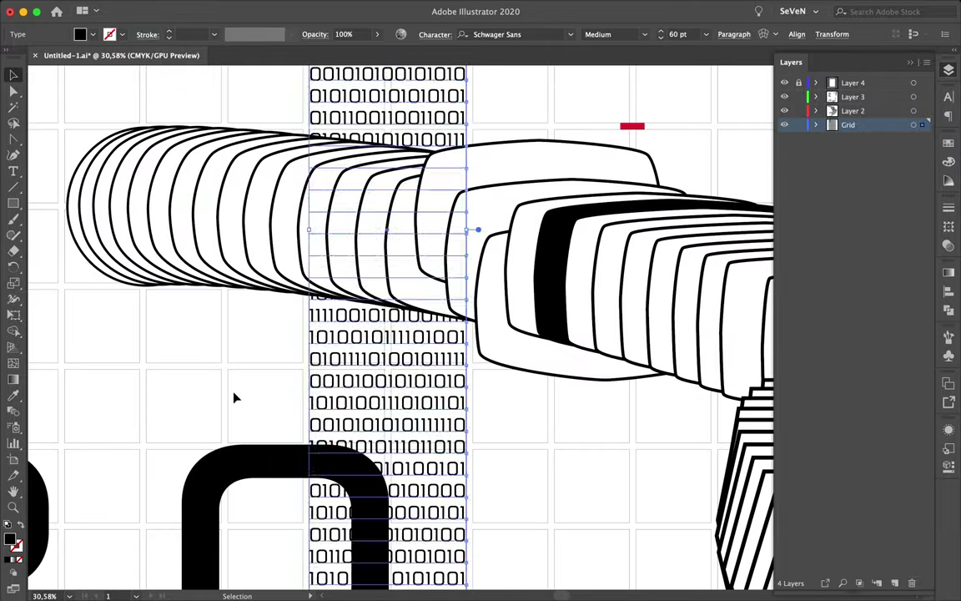
click(235, 398)
key(ctrl+0)
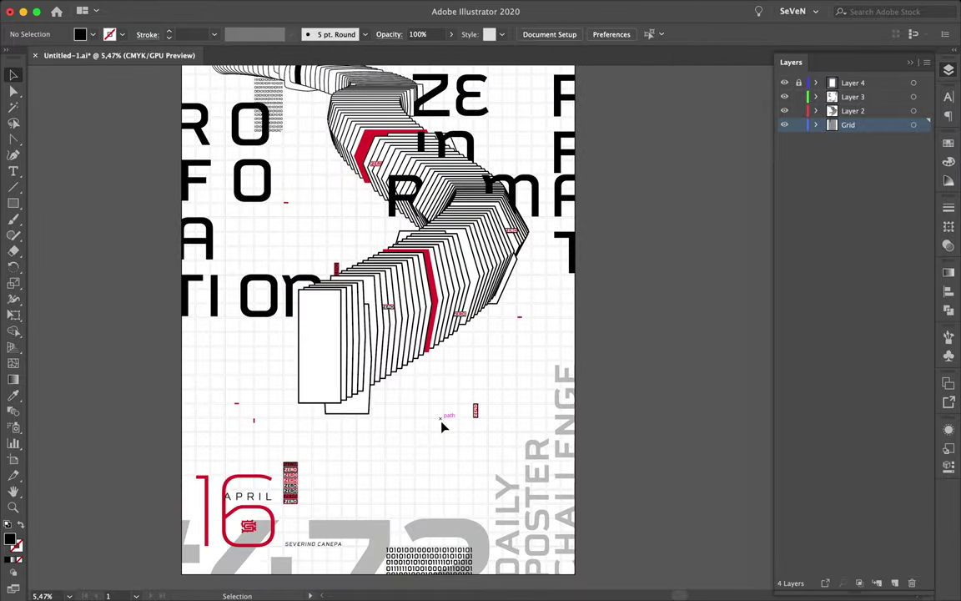
key(p)
scroll(455, 422, up, 2)
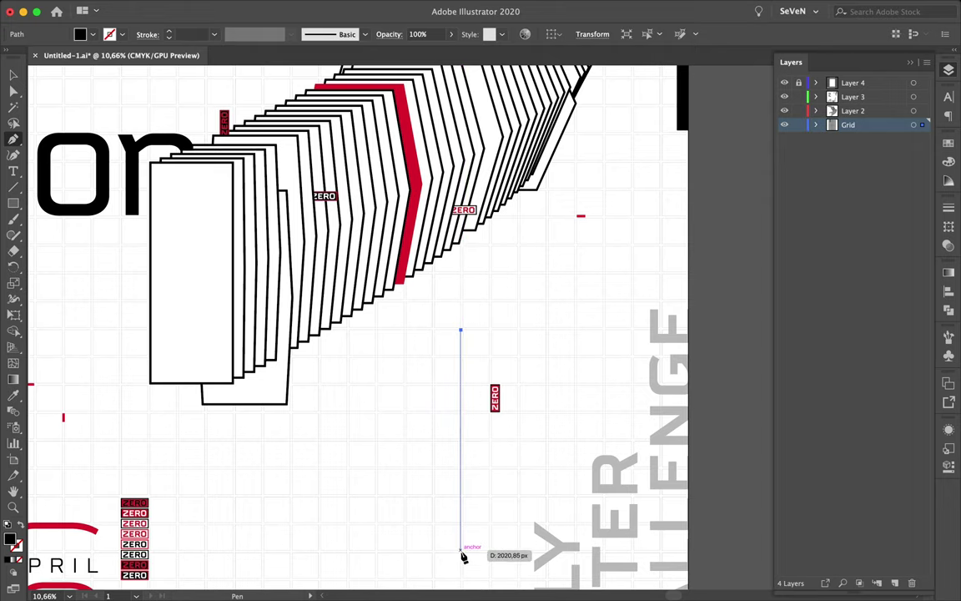
Step: Draw a line below the ribbon to the left, copying an existing dashed stroke style
click(460, 550)
click(179, 550)
key(i)
click(948, 207)
click(878, 221)
click(782, 298)
click(814, 315)
text(12)
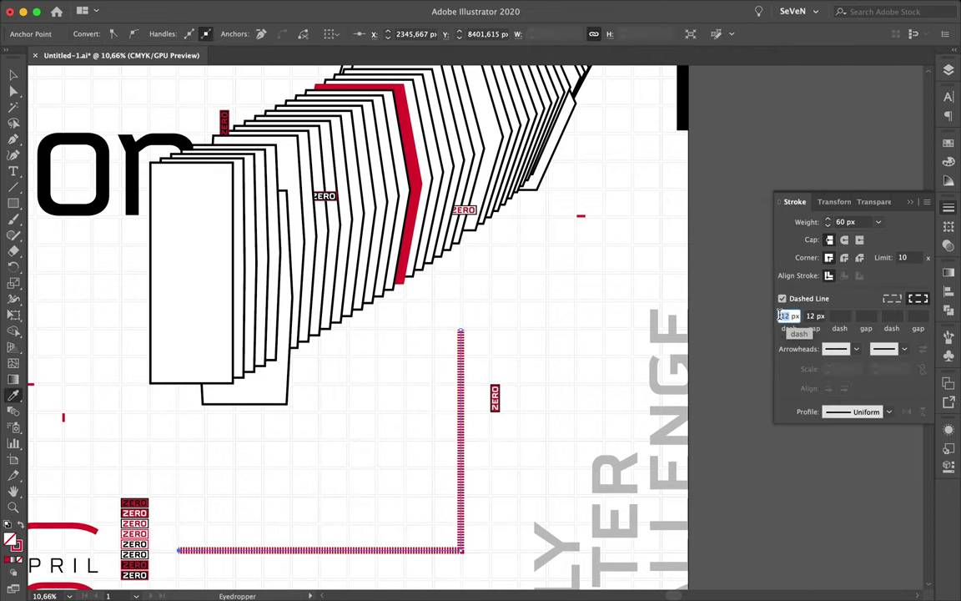
scroll(523, 401, up, 2)
Step: Set the line's dash gap to 60 px and select its left end point
key(v)
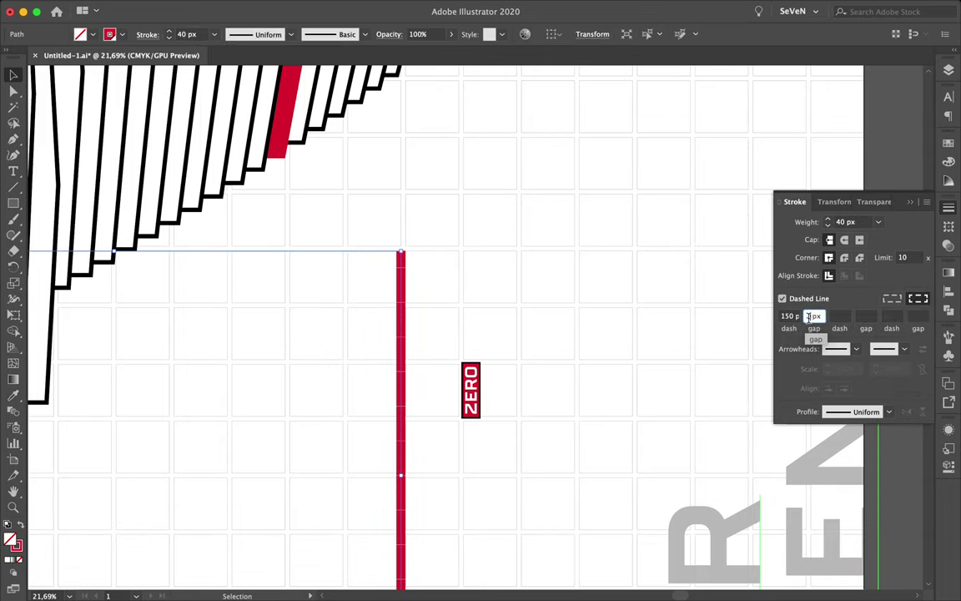
text(60)
key(Return)
scroll(506, 431, down, 3)
click(507, 431)
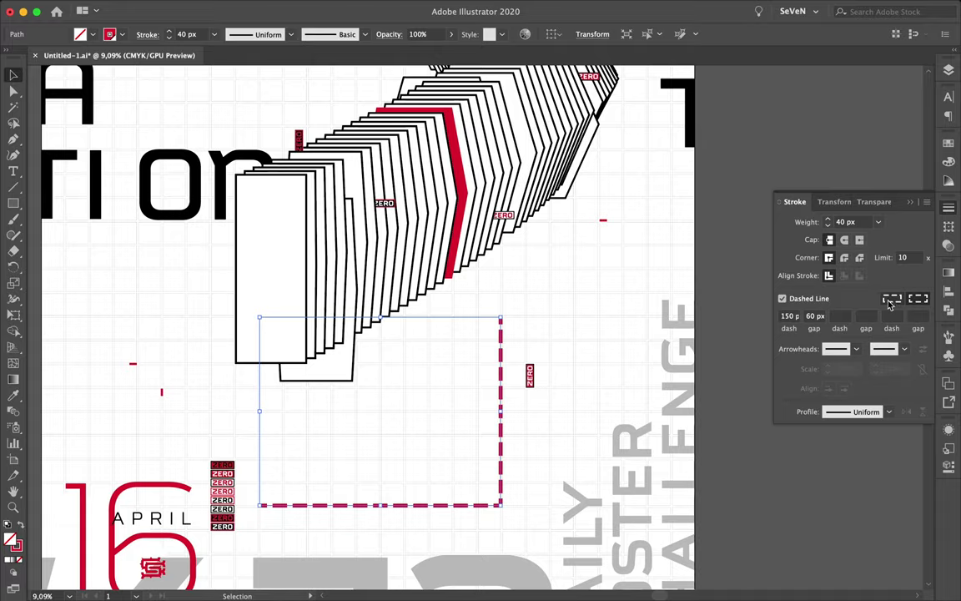
scroll(500, 454, down, 3)
key(a)
scroll(344, 480, up, 3)
click(342, 476)
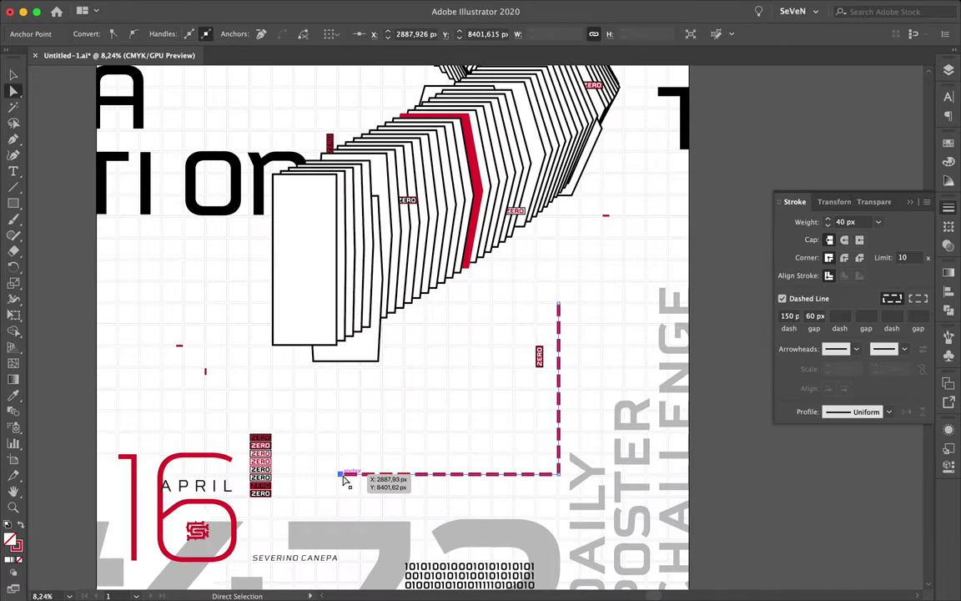
scroll(293, 327, up, 2)
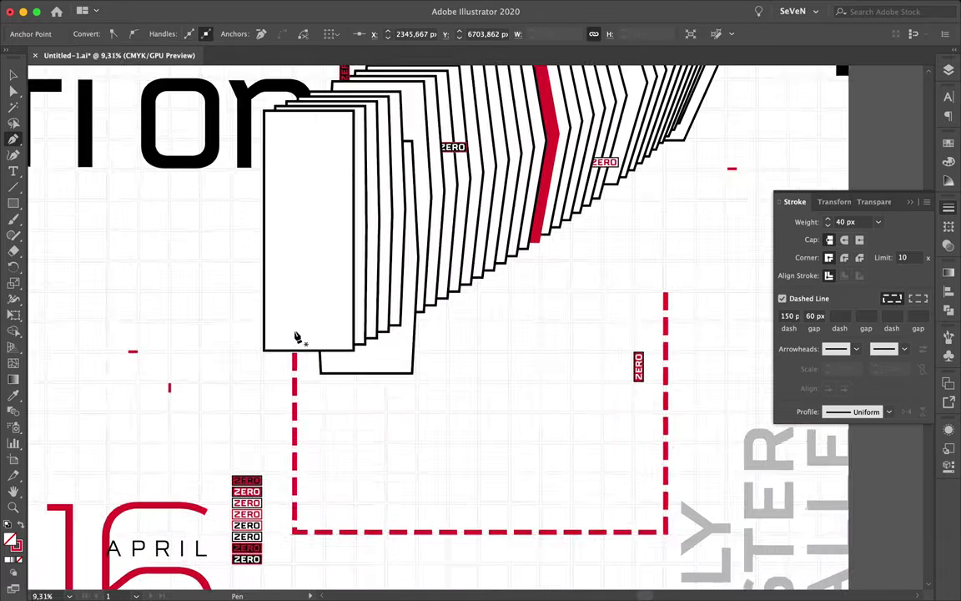
Step: Draw a second dashed line beneath the ribbon to the left edge and adjust its end points
key(p)
click(294, 253)
scroll(167, 262, left, 2)
click(79, 262)
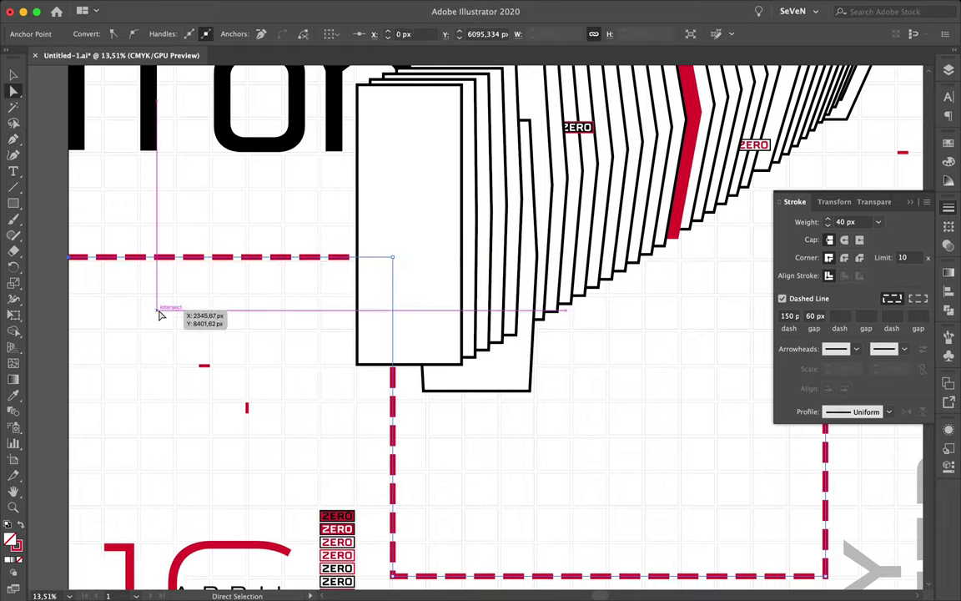
scroll(157, 316, down, 3)
drag(324, 372, 325, 294)
scroll(334, 333, up, 2)
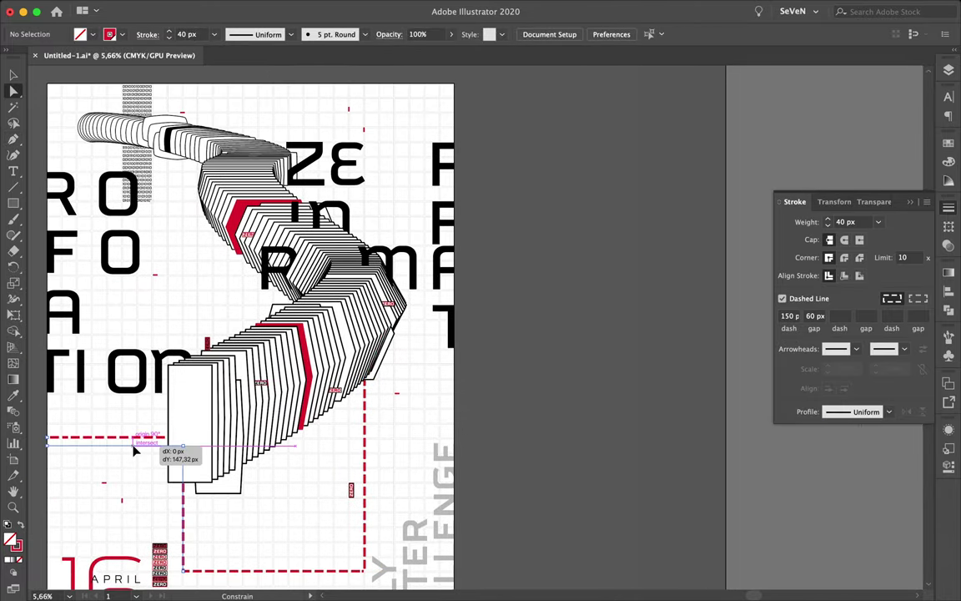
drag(138, 479, 137, 479)
scroll(251, 267, up, 2)
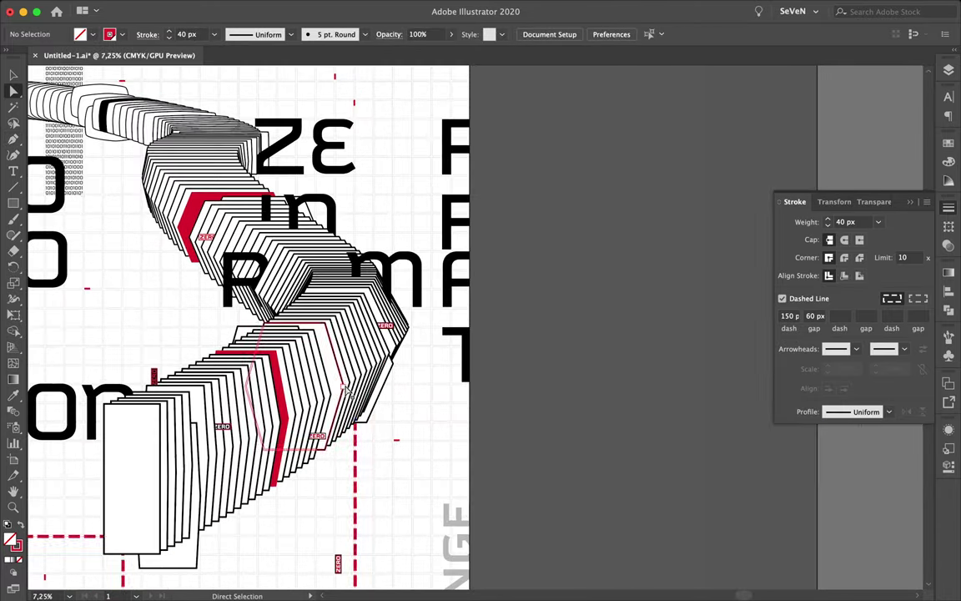
scroll(238, 269, up, 2)
Step: Draw an L-shaped dashed line rising to the poster's top edge with a thinner 20 px stroke
key(p)
click(538, 266)
scroll(538, 266, up, 2)
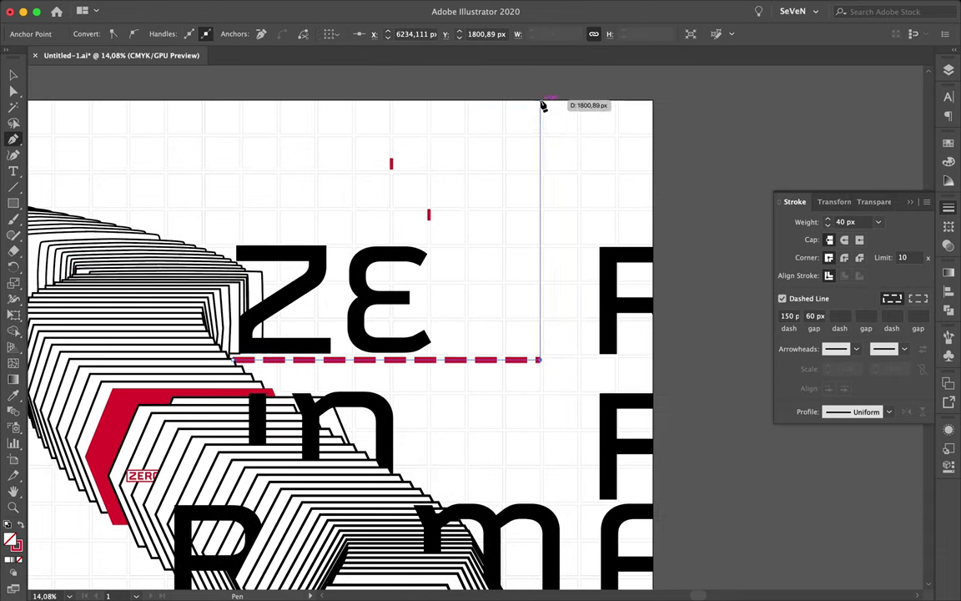
click(540, 101)
key(a)
click(828, 222)
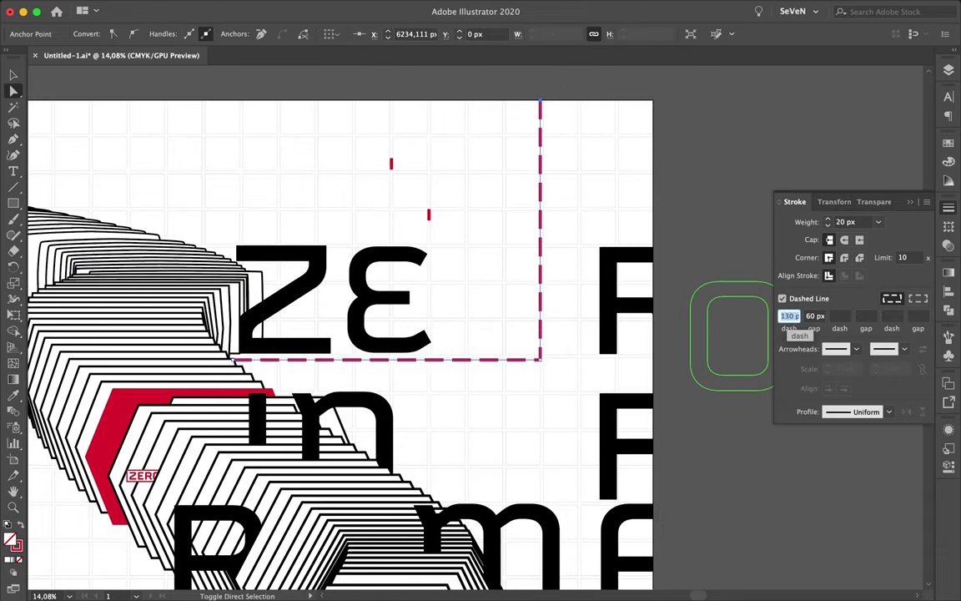
click(504, 251)
scroll(504, 251, down, 3)
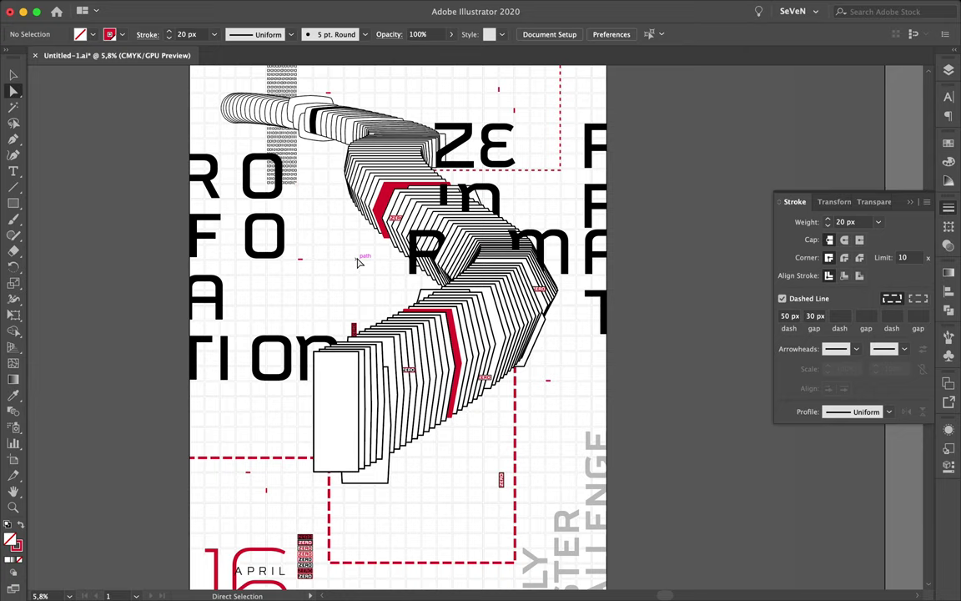
click(293, 277)
Step: Sample grey onto the left horizontal line and give it a heavy stroke, 900 px dashes, 60 px gaps
key(i)
click(421, 328)
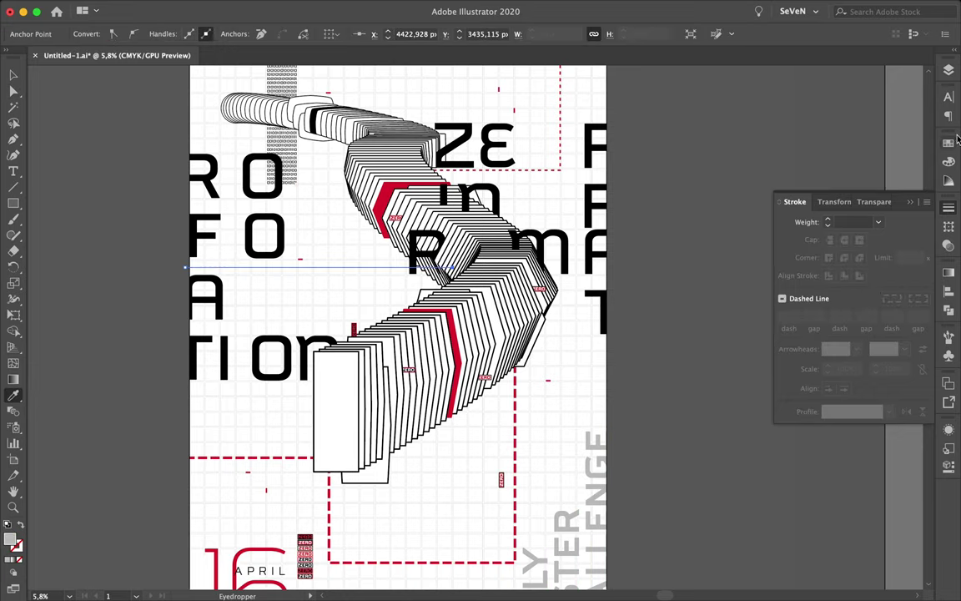
click(948, 207)
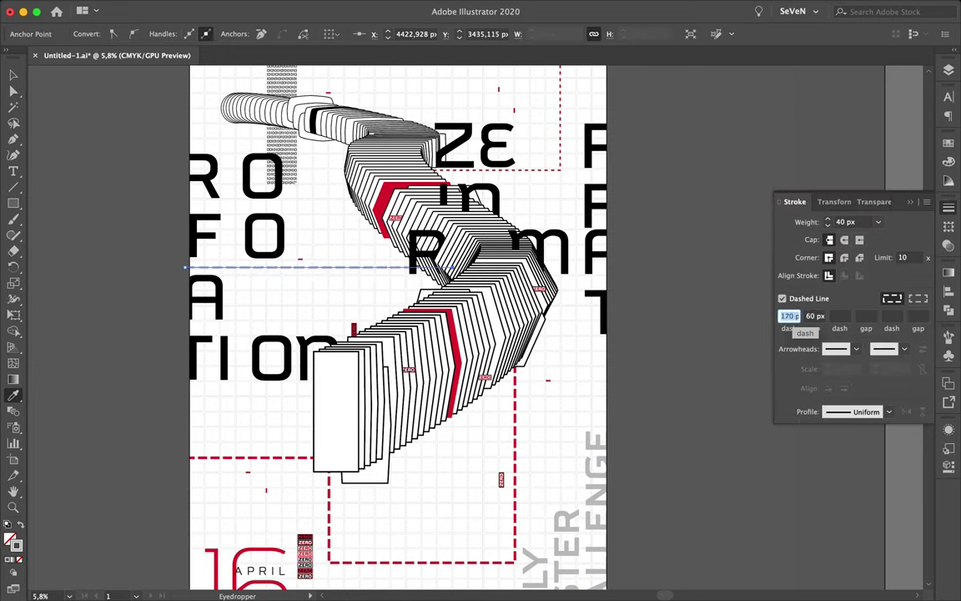
text(530)
click(788, 315)
key(shift+Up)
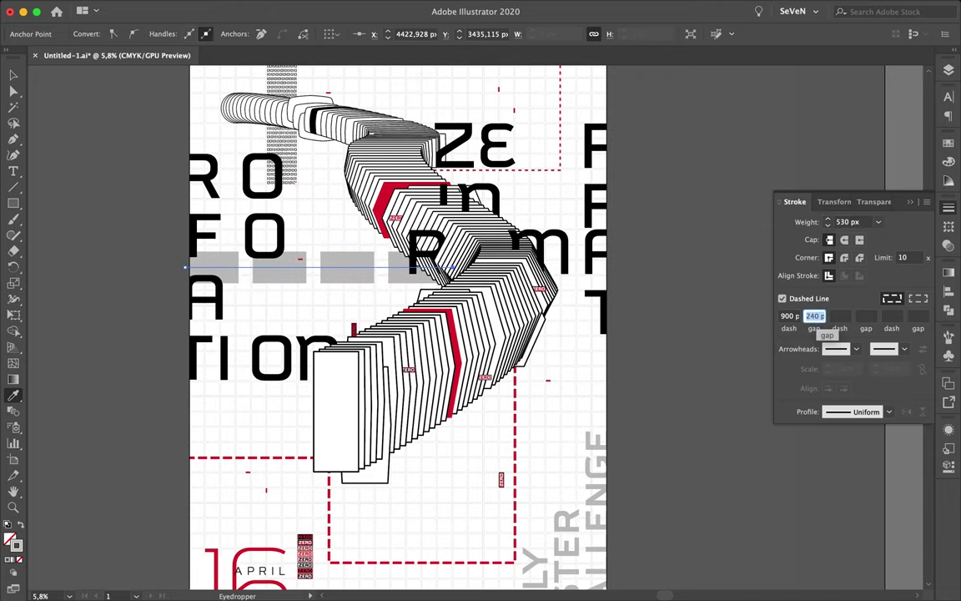
key(Return)
key(v)
scroll(236, 233, up, 5)
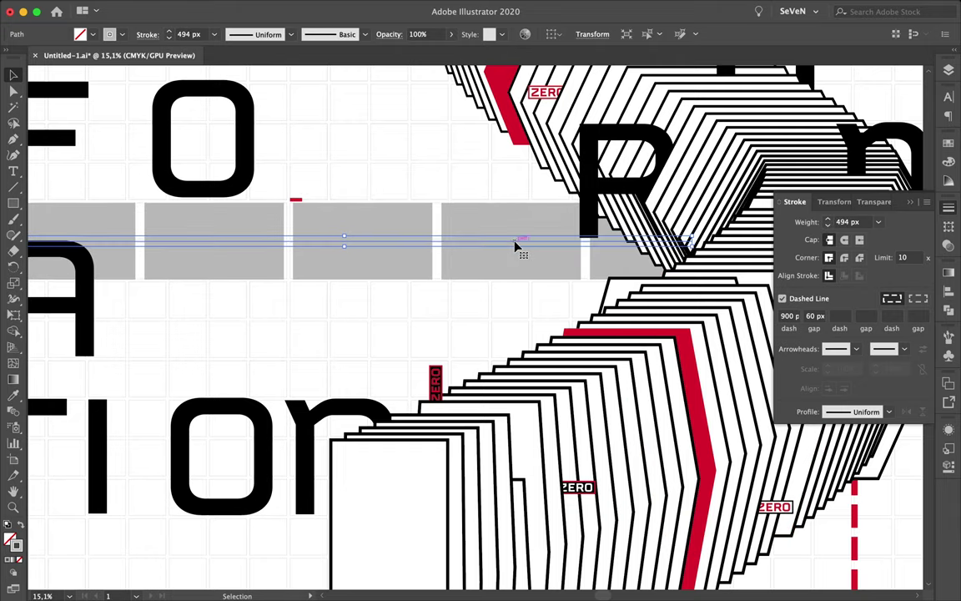
key(ctrl+shift+a)
key(ctrl+0)
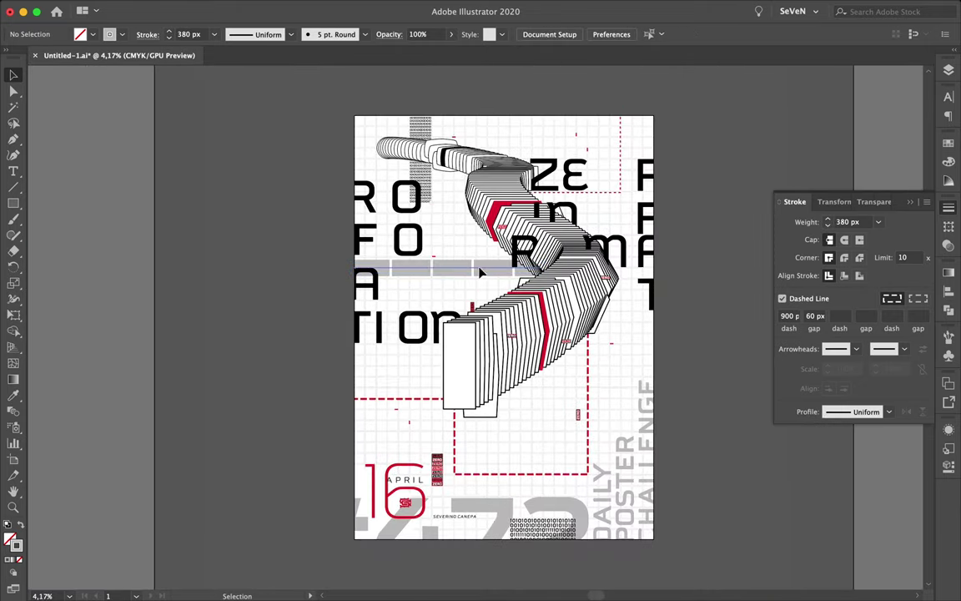
Step: Draw a small square beside the ribbon with a 10 px dashed black outline
click(705, 235)
scroll(634, 283, up, 5)
key(m)
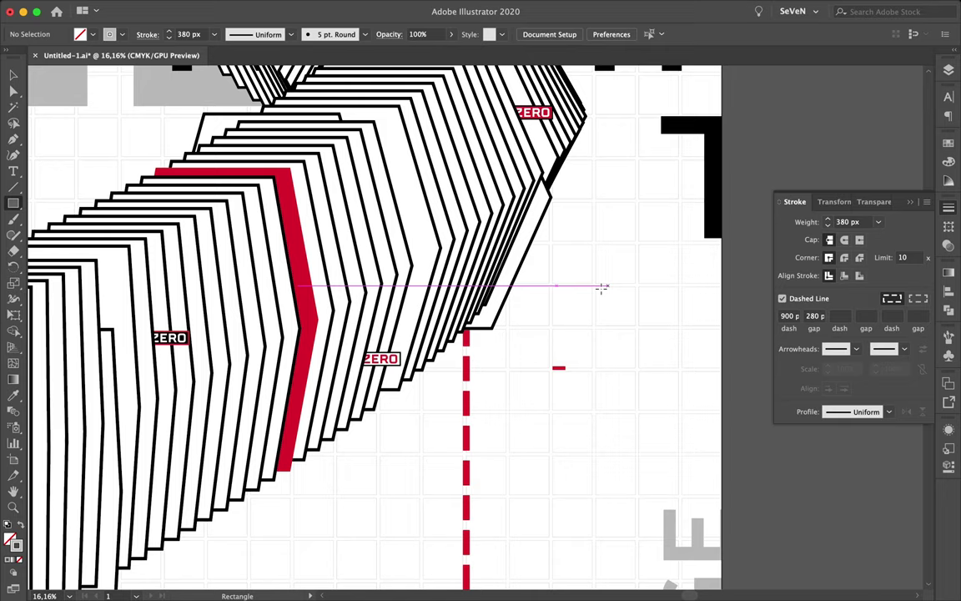
drag(635, 327, 634, 327)
double_click(848, 222)
text(10)
key(Return)
key(d)
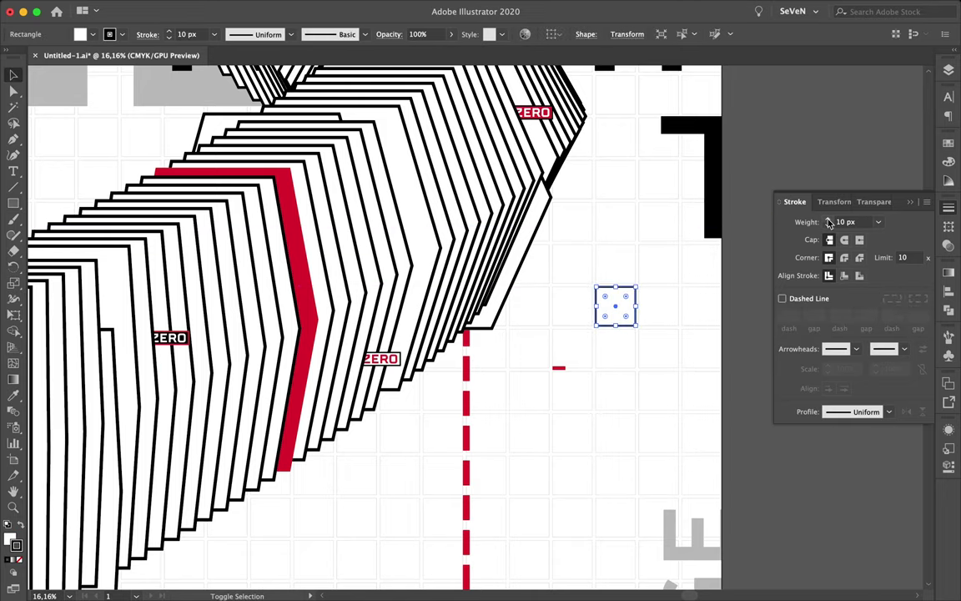
click(781, 298)
scroll(704, 298, up, 2)
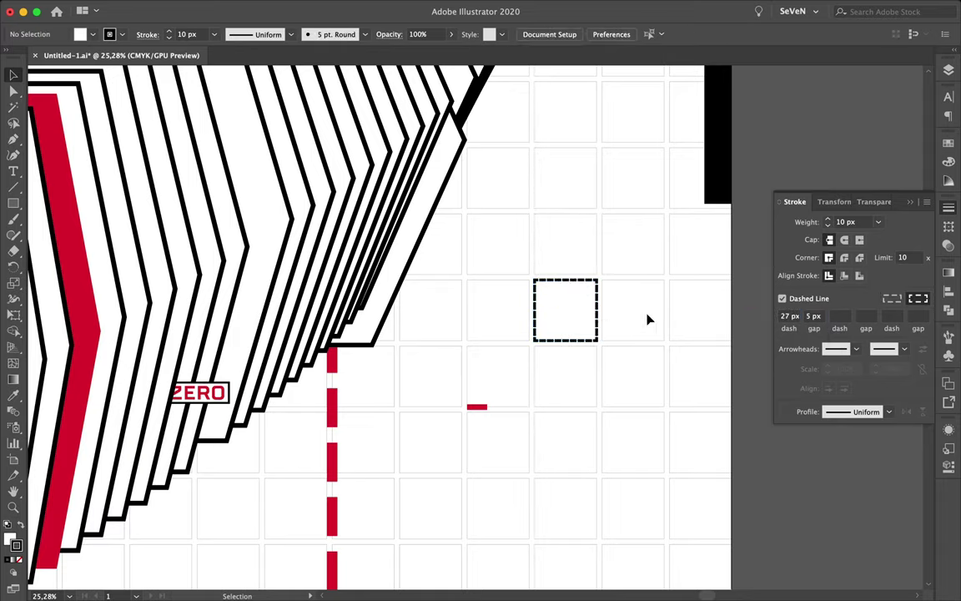
Step: Enlarge the dashed square into a large unfilled frame, widening it left and down
scroll(618, 328, down, 3)
scroll(575, 312, up, 2)
scroll(505, 318, up, 3)
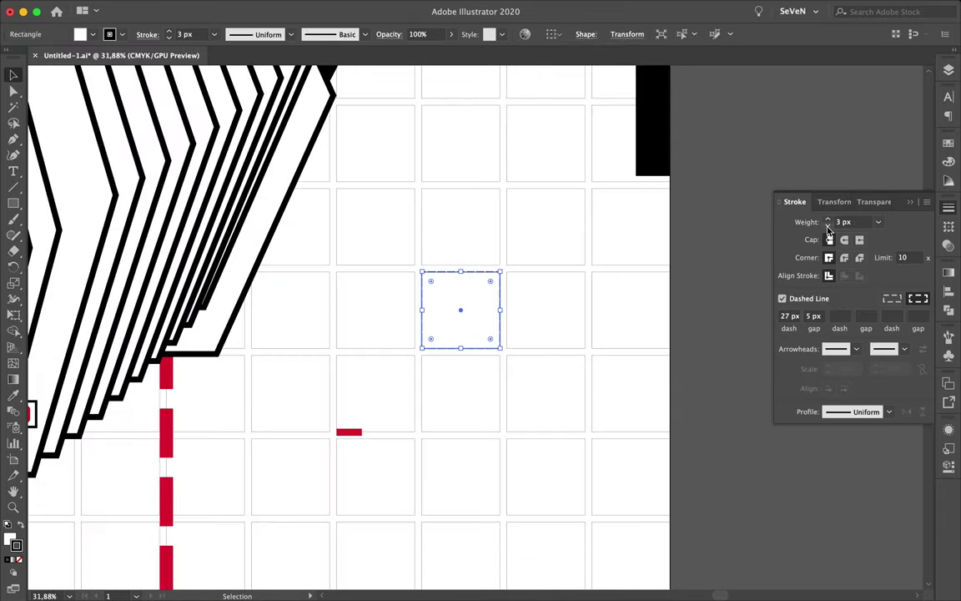
scroll(508, 329, down, 3)
drag(454, 294, 403, 242)
drag(502, 339, 551, 438)
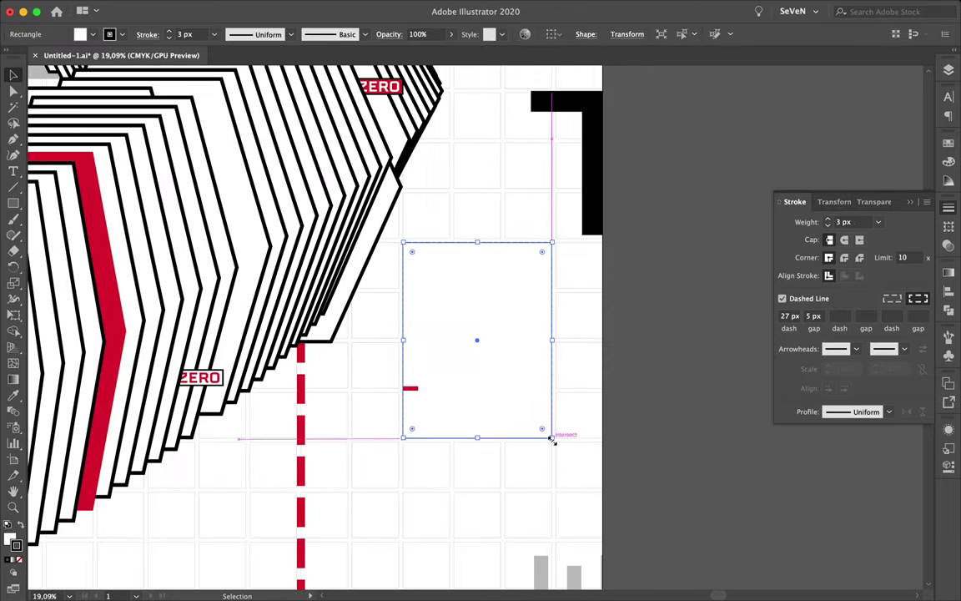
click(20, 564)
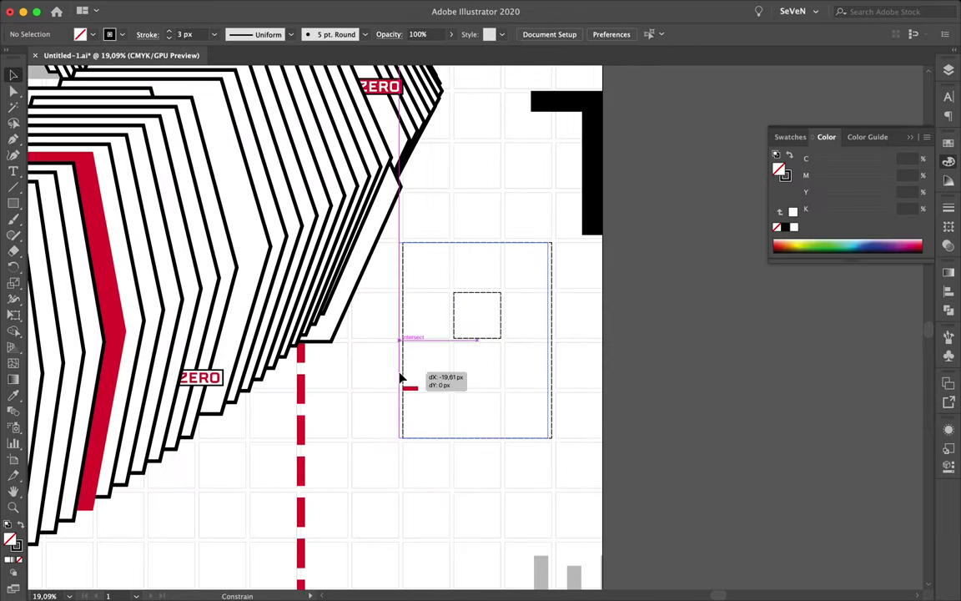
drag(404, 382, 353, 382)
drag(501, 438, 552, 487)
Step: Stretch the small dashed square into a taller frame and move the red bar right
click(502, 331)
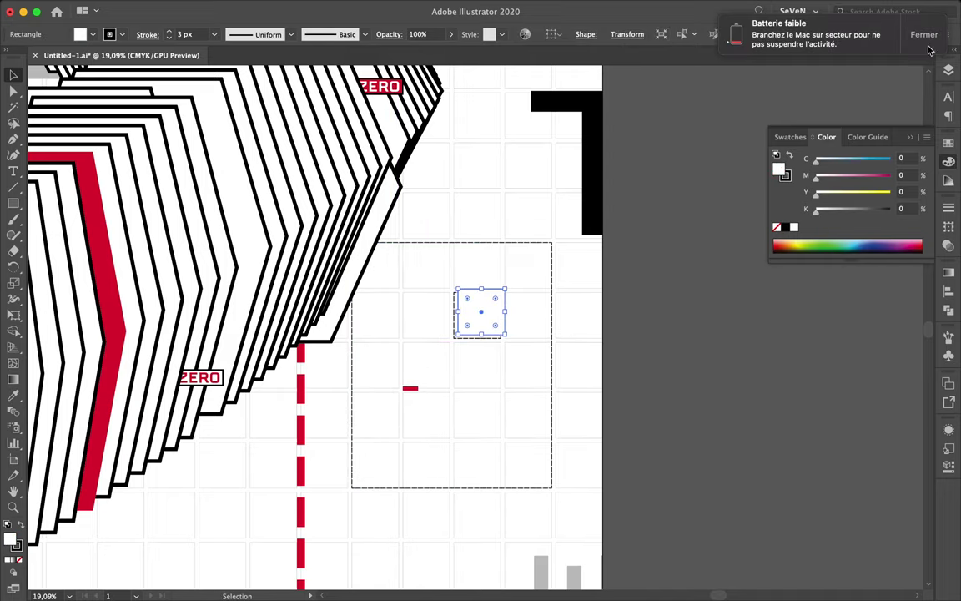
drag(455, 338, 398, 443)
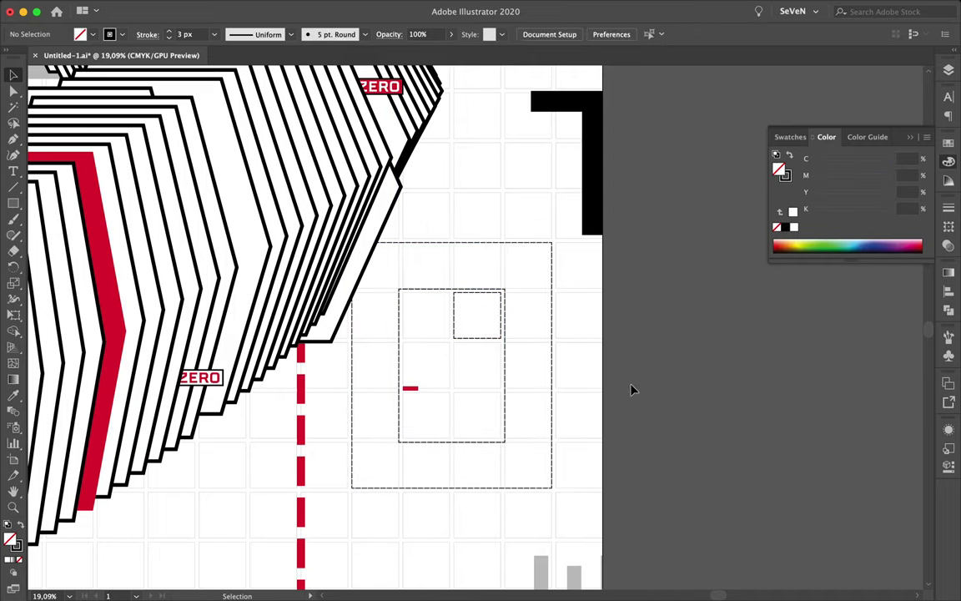
scroll(607, 408, down, 3)
scroll(467, 418, up, 5)
drag(467, 414, 523, 421)
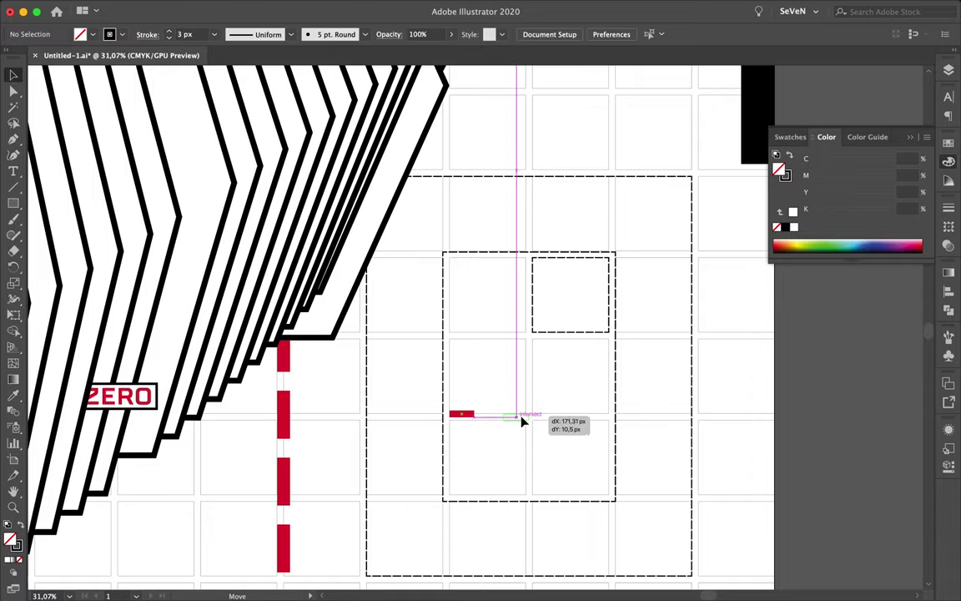
scroll(523, 422, up, 10)
scroll(522, 424, down, 10)
Step: Select the middle dashed frame, review the layout, then select the author credit line
click(630, 489)
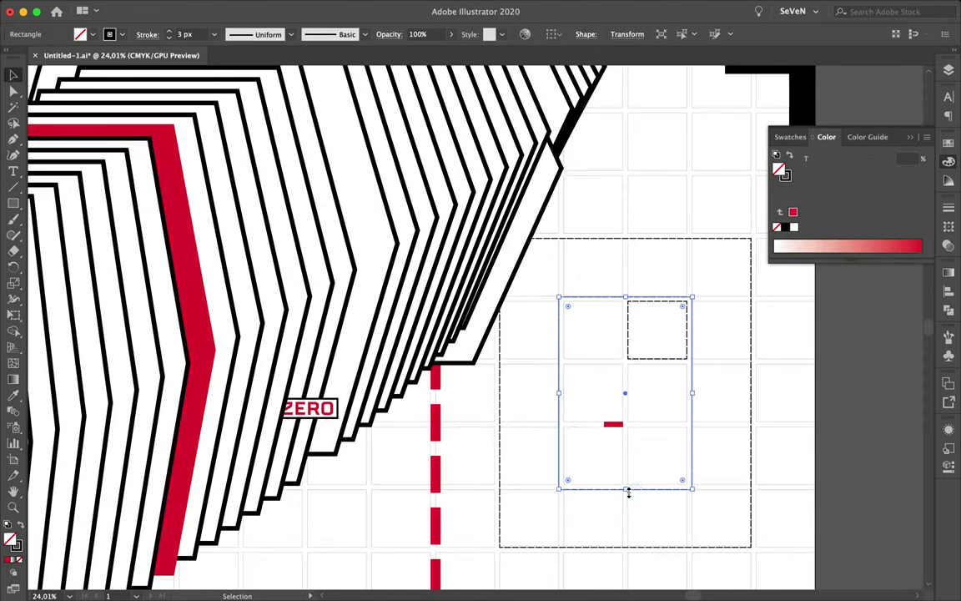
scroll(642, 482, up, 3)
scroll(643, 482, up, 5)
scroll(631, 458, down, 10)
scroll(448, 514, down, 5)
scroll(417, 493, down, 3)
scroll(392, 459, down, 3)
scroll(400, 455, up, 1)
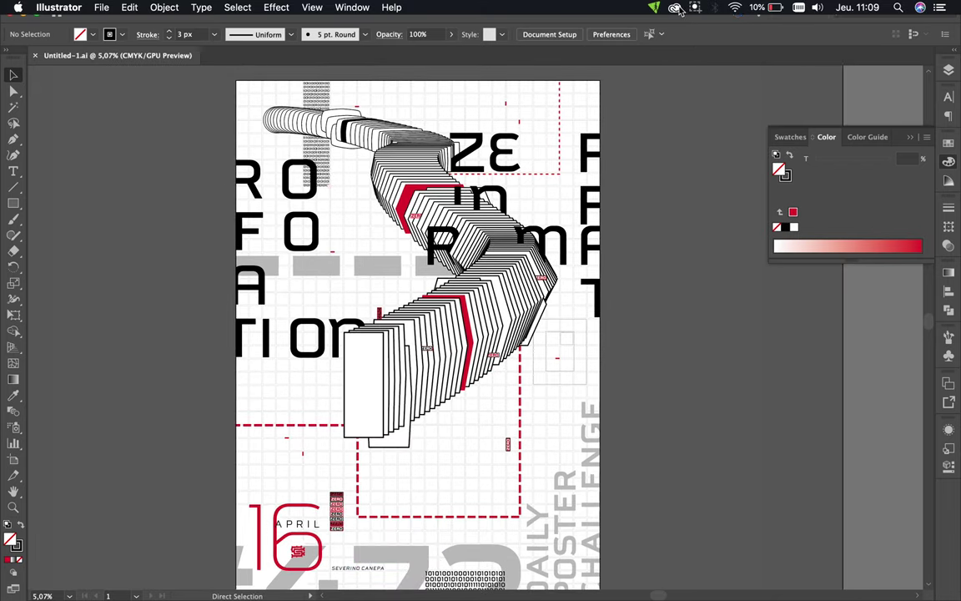
scroll(457, 444, up, 3)
scroll(334, 467, up, 3)
click(324, 469)
Step: Copy the credit line above itself and retype the copies as POSTER #472 and APOLLO 2020
mouse_move(268, 385)
mouse_down()
mouse_move(285, 380)
mouse_move(290, 417)
mouse_move(283, 391)
mouse_up()
triple_click(284, 380)
triple_click(292, 397)
scroll(351, 380, down, 5)
scroll(547, 373, up, 3)
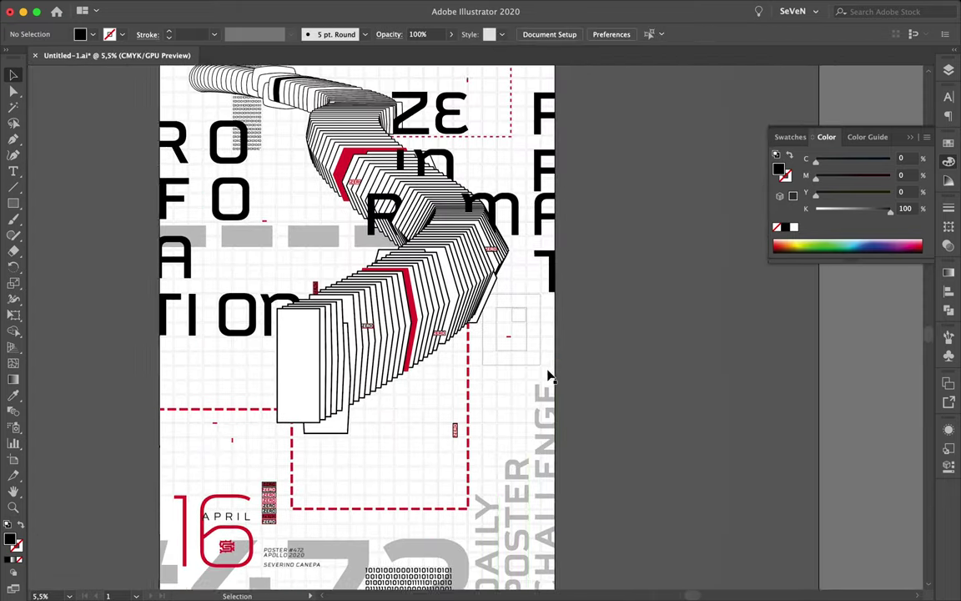
Step: Draw a large ring at the lower right with the poster's red as a 120 px stroke
key(l)
drag(412, 376, 609, 574)
key(i)
click(226, 451)
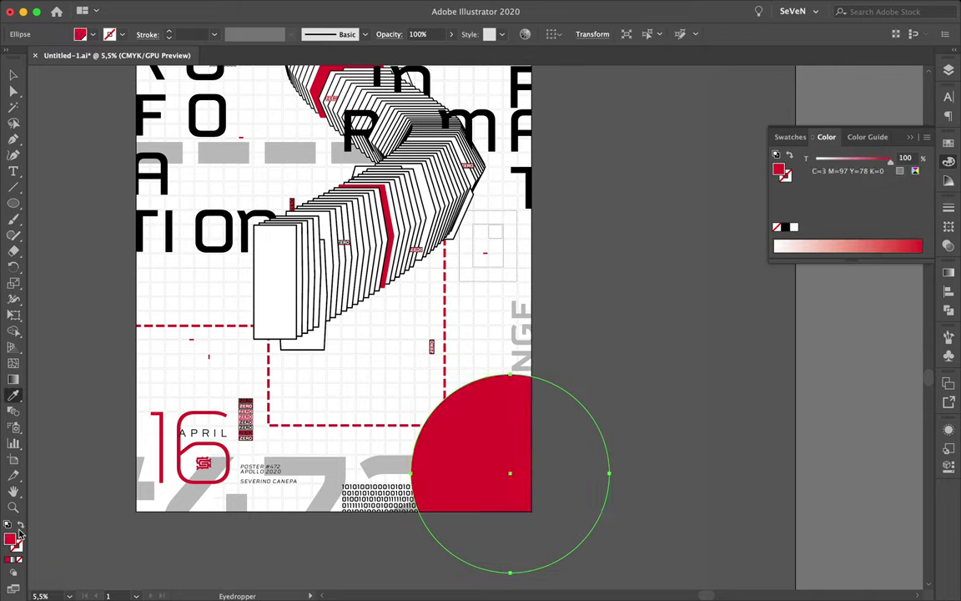
click(949, 179)
click(949, 69)
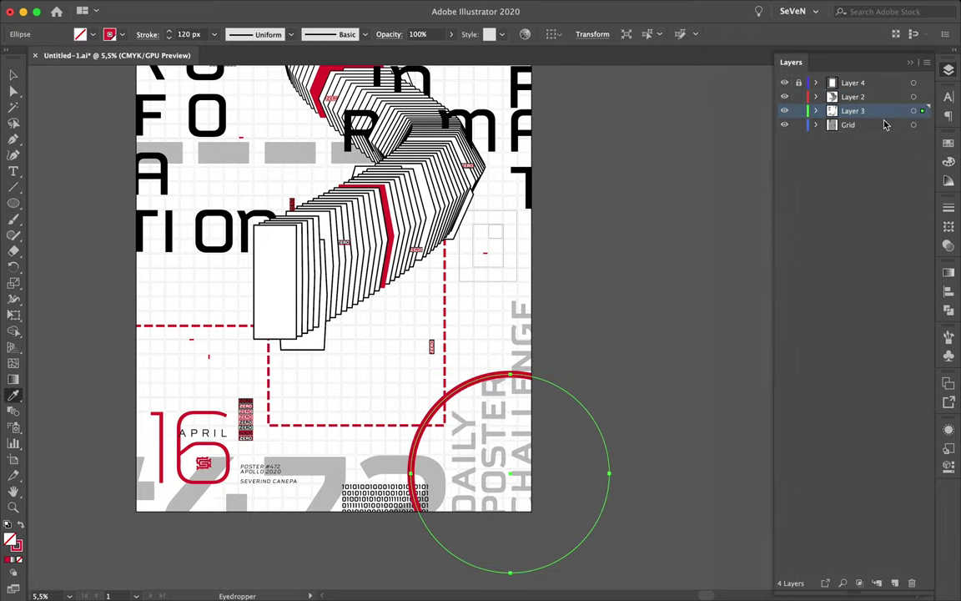
Step: Send the red ring behind the caption text, thicken it to 450 px and shift it right
key(v)
right_click(473, 468)
click(719, 567)
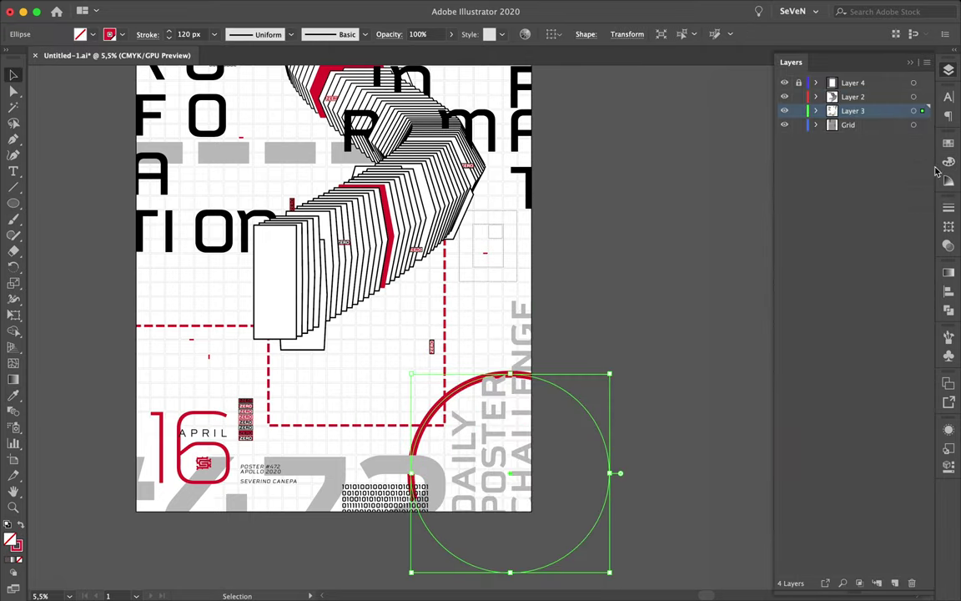
click(949, 207)
click(830, 222)
drag(489, 381, 536, 381)
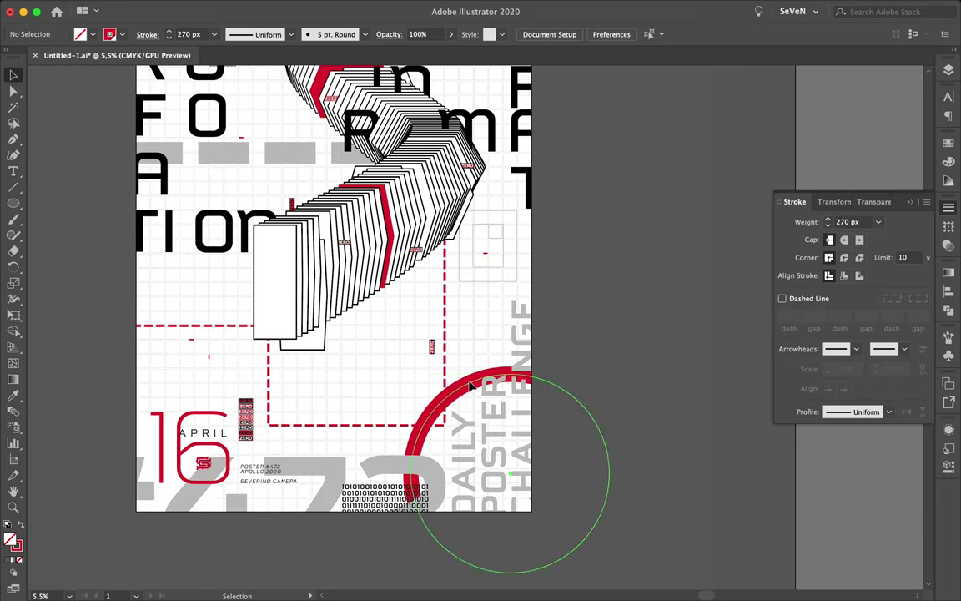
click(596, 290)
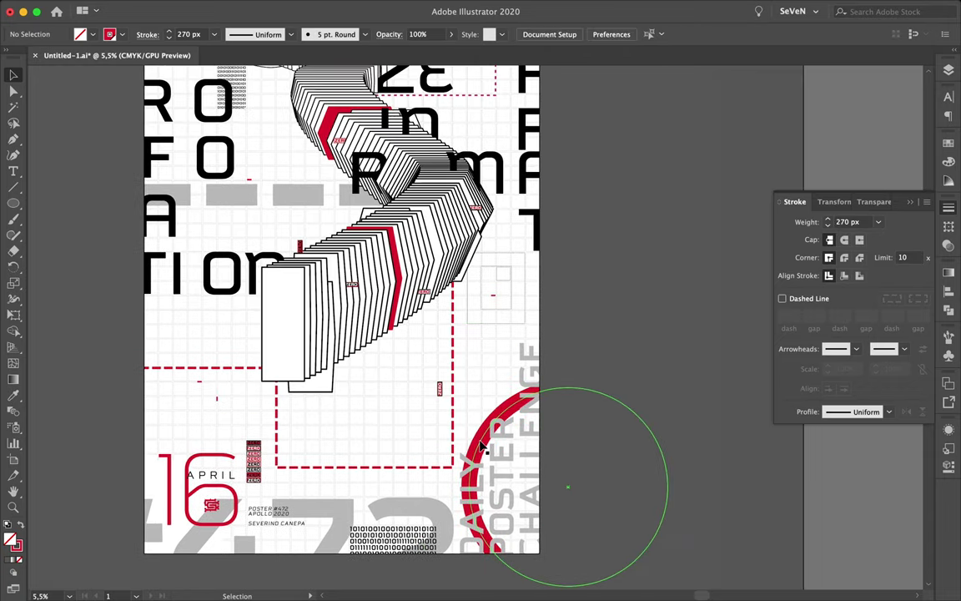
scroll(542, 351, up, 2)
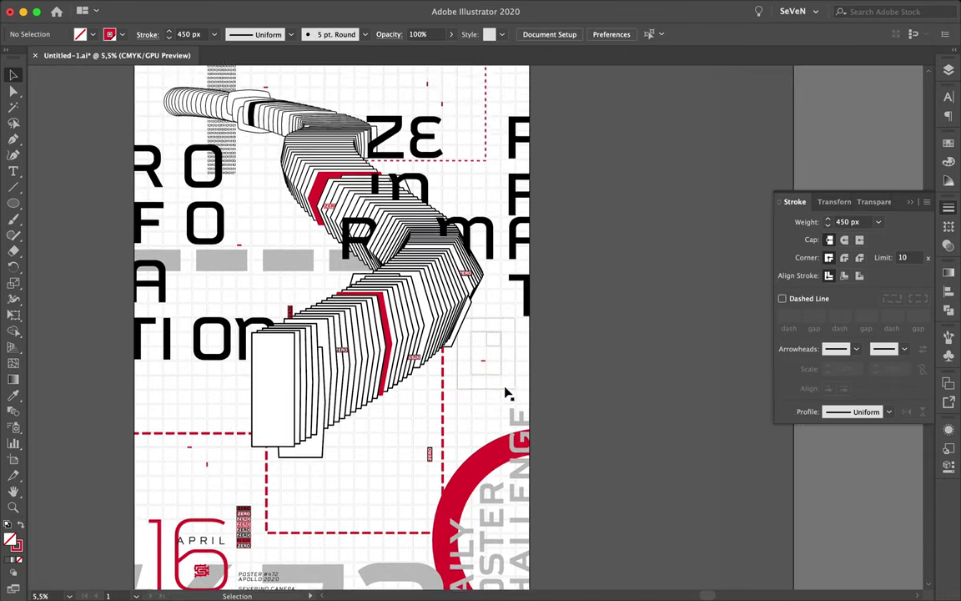
Step: Move a small red square on the grid and duplicate another red mark to a new spot
scroll(446, 434, up, 2)
scroll(446, 434, up, 5)
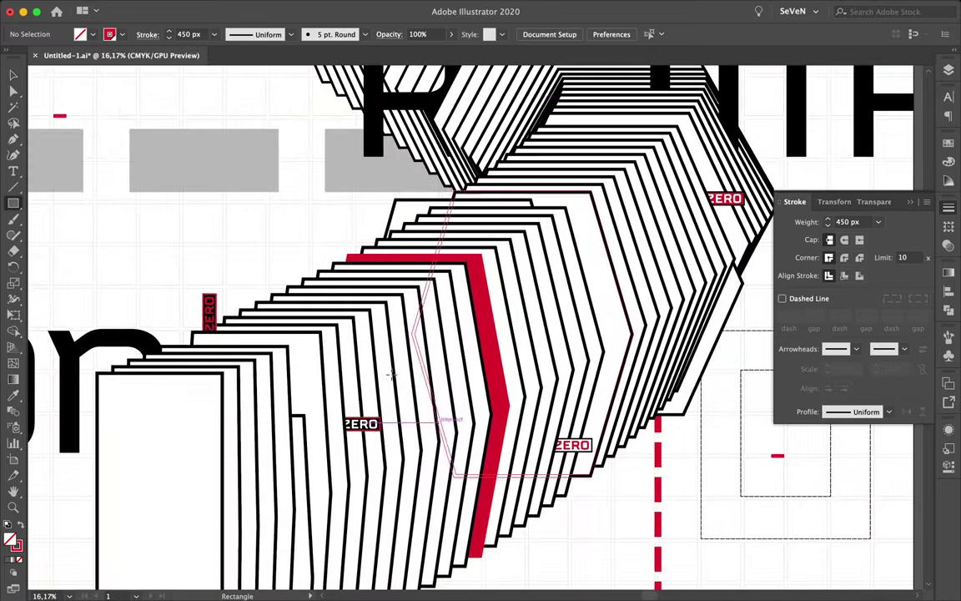
scroll(172, 150, up, 3)
click(172, 152)
scroll(257, 122, down, 2)
scroll(257, 122, down, 3)
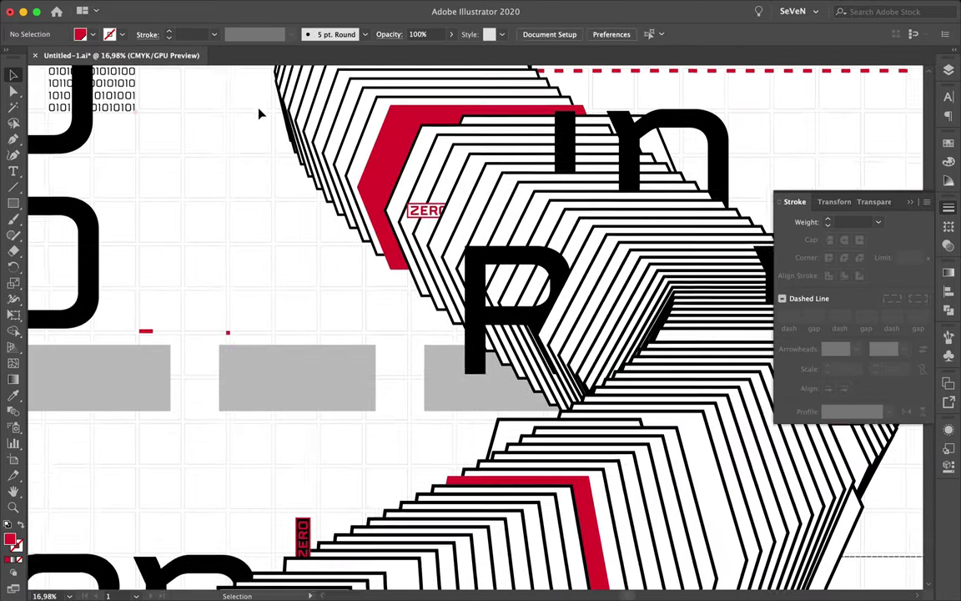
scroll(223, 209, up, 5)
click(237, 226)
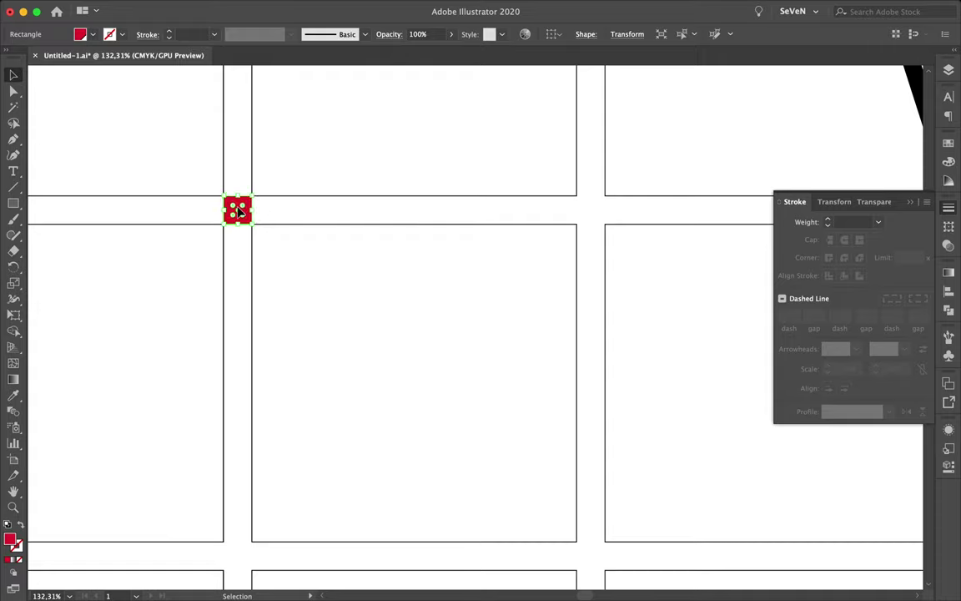
scroll(242, 200, down, 10)
scroll(225, 225, down, 2)
mouse_move(238, 212)
mouse_down()
mouse_move(515, 276)
mouse_move(515, 265)
mouse_move(498, 273)
mouse_up()
scroll(516, 276, up, 10)
scroll(592, 294, down, 3)
scroll(592, 294, down, 5)
scroll(544, 334, down, 1)
scroll(544, 469, up, 5)
scroll(544, 468, up, 3)
scroll(634, 302, down, 3)
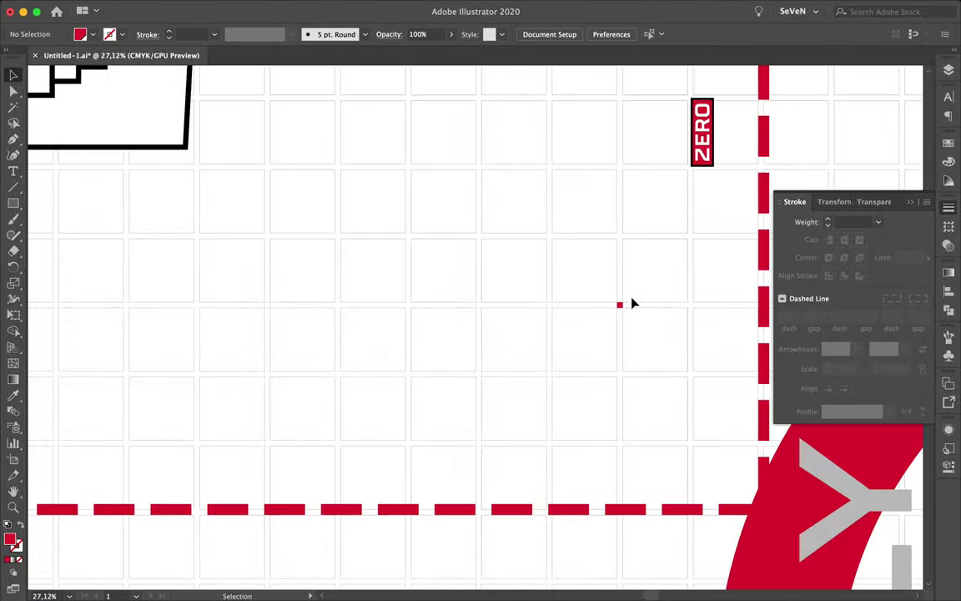
scroll(634, 303, down, 2)
mouse_move(756, 200)
mouse_down()
mouse_move(658, 457)
mouse_move(504, 459)
mouse_up()
Step: Scale a copy of the big red ring into a small ring below the ribbon with a 30 px stroke
scroll(658, 458, up, 10)
scroll(587, 458, down, 2)
scroll(618, 422, down, 8)
scroll(619, 422, up, 3)
scroll(504, 460, up, 3)
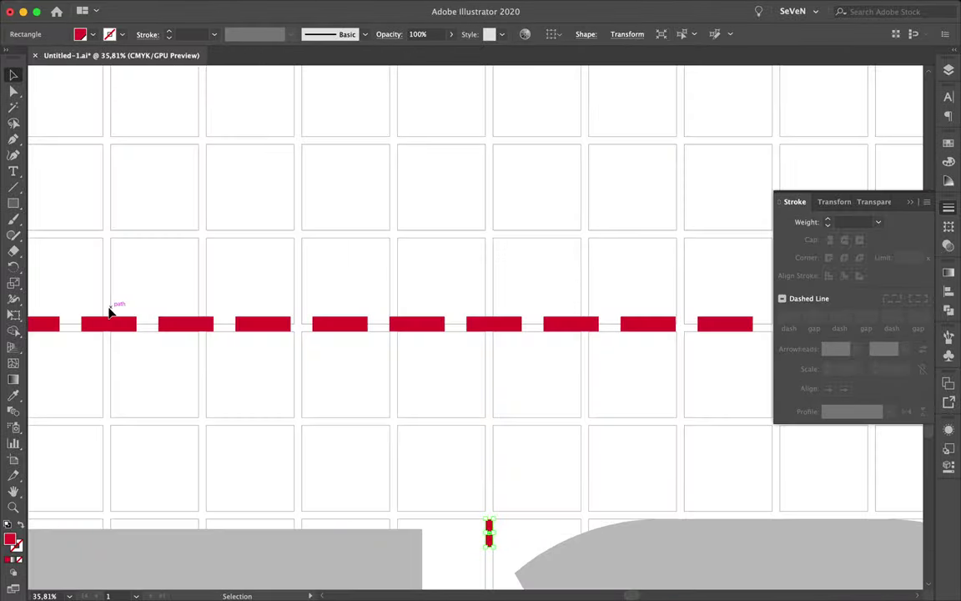
scroll(193, 350, down, 5)
click(577, 330)
drag(577, 330, 428, 177)
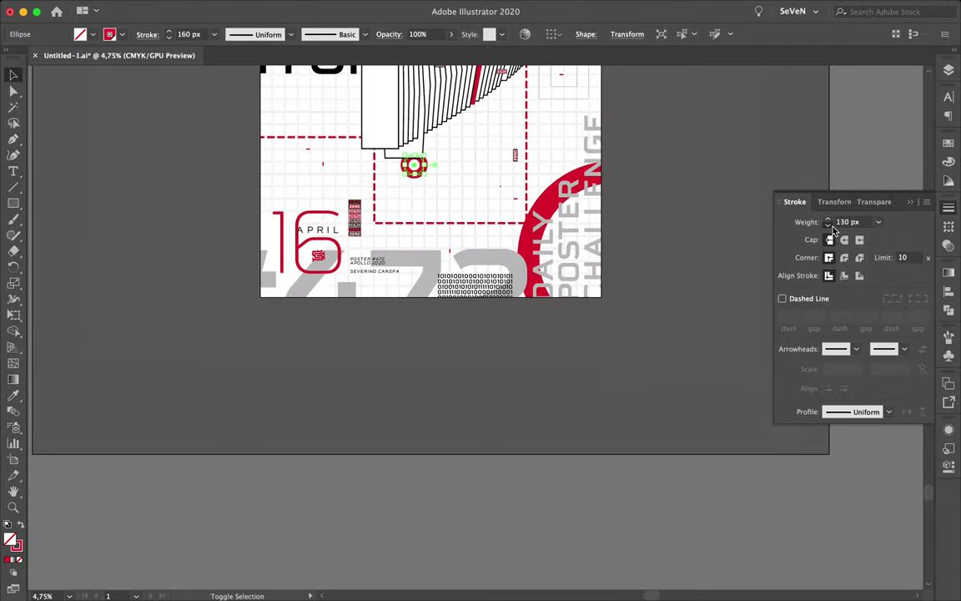
scroll(414, 166, up, 5)
scroll(378, 215, up, 3)
drag(360, 285, 429, 203)
scroll(607, 224, down, 3)
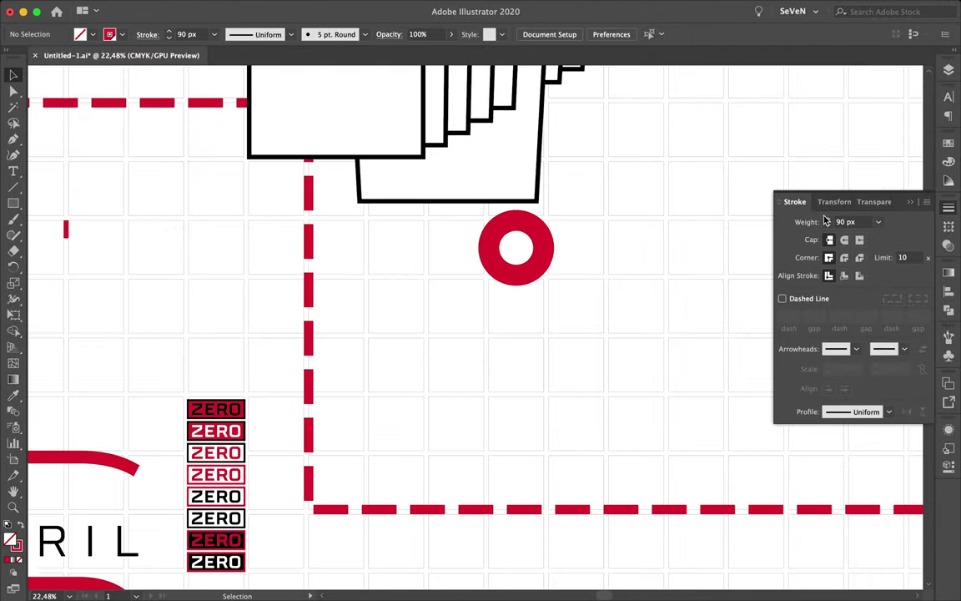
click(829, 219)
scroll(643, 225, down, 3)
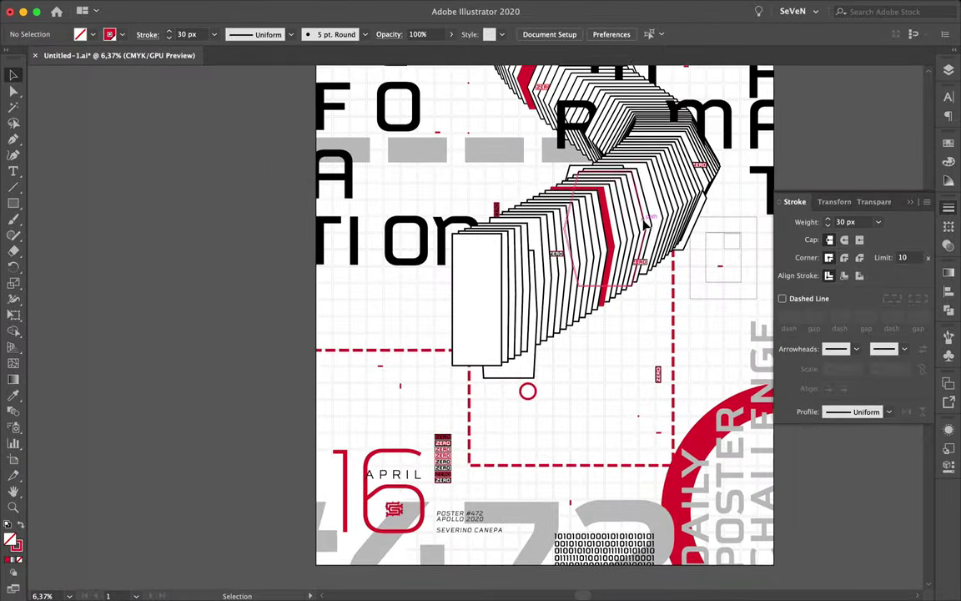
scroll(579, 365, up, 3)
Step: Duplicate the small ring to the right with a 60 px stroke, plus a copy at the top-left end
drag(443, 357, 594, 425)
scroll(594, 426, up, 2)
drag(575, 385, 575, 347)
click(829, 224)
scroll(622, 229, down, 5)
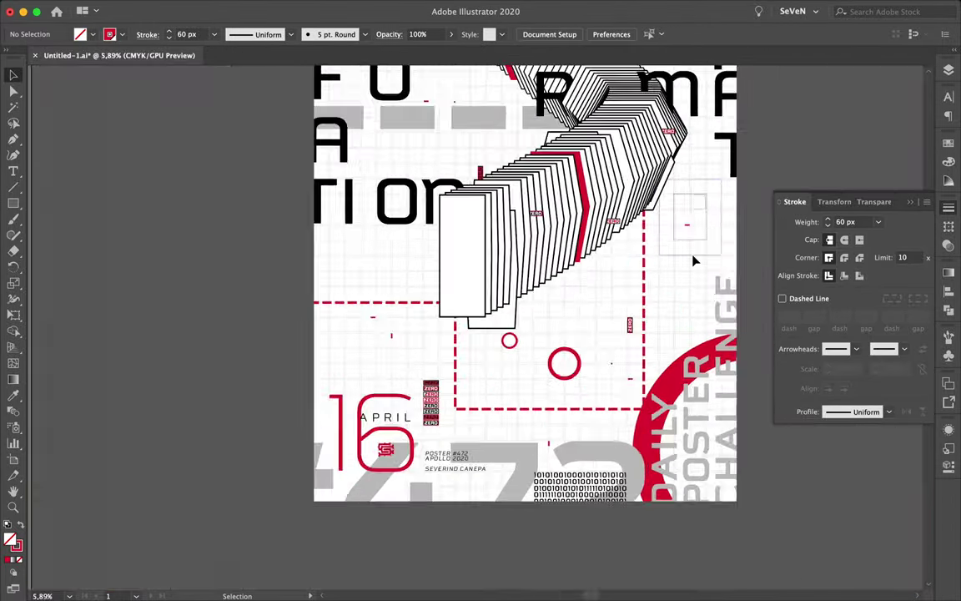
scroll(622, 228, down, 2)
drag(593, 408, 461, 142)
scroll(460, 142, up, 3)
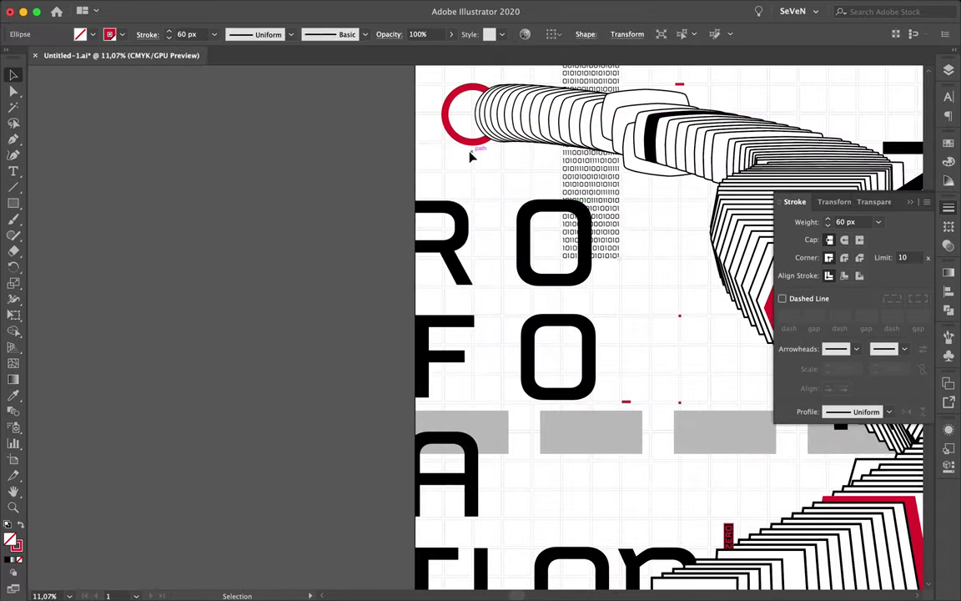
scroll(471, 156, down, 3)
key(m)
scroll(622, 280, up, 2)
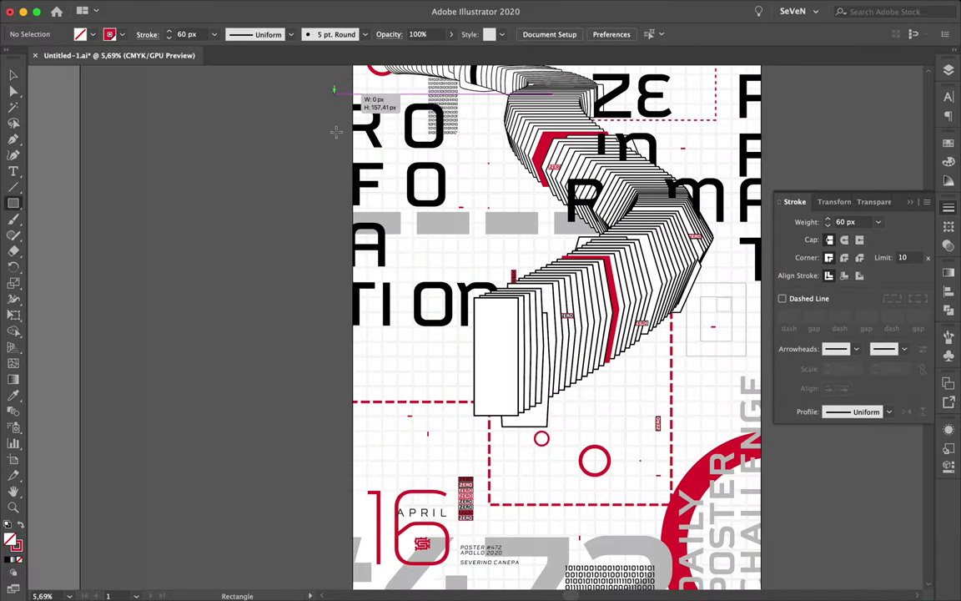
Step: Draw a tall red-filled rectangle at the poster's left edge and move it to the Grid layer
drag(337, 131, 357, 386)
key(shift+x)
key(F7)
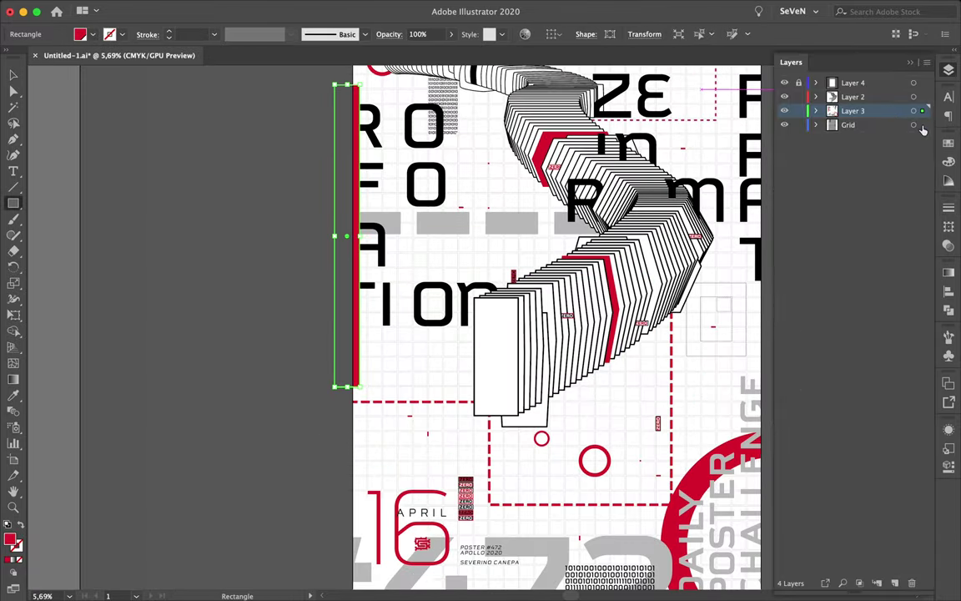
drag(923, 130, 922, 124)
key(Escape)
key(v)
Step: Resize the red rectangle into a slim bar bleeding off the left edge
scroll(451, 163, up, 3)
click(457, 180)
drag(457, 179, 331, 209)
scroll(422, 392, up, 2)
scroll(421, 392, down, 4)
click(302, 213)
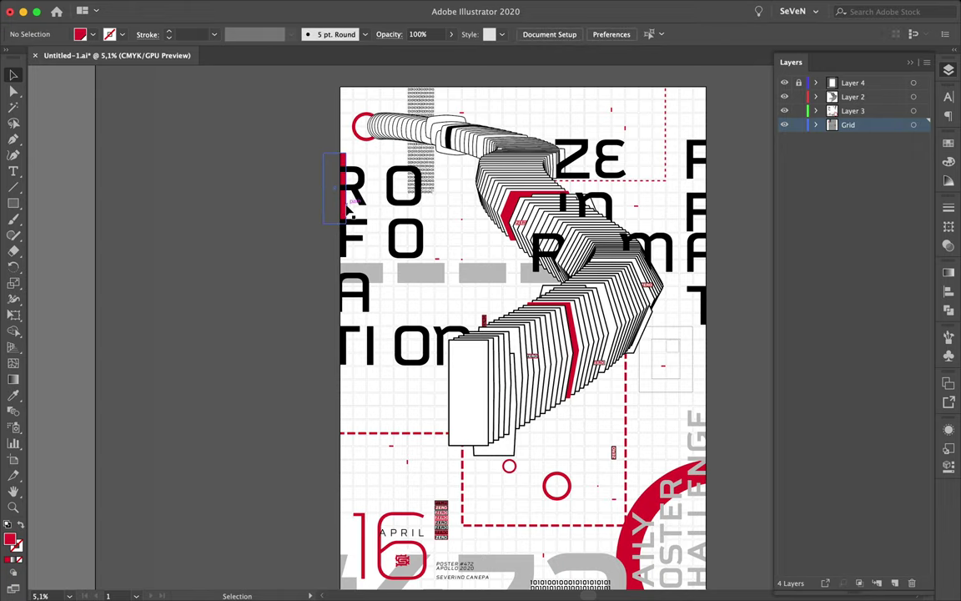
Step: Move a red bar along the top and copy it into a red block at the lower left
drag(633, 121, 633, 121)
scroll(705, 128, up, 2)
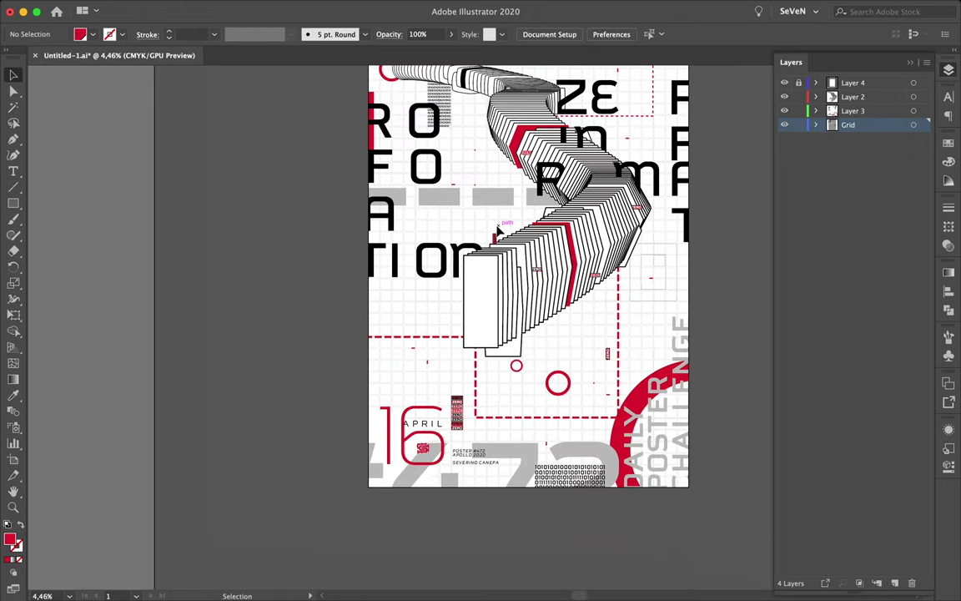
drag(506, 146, 364, 344)
scroll(363, 344, up, 3)
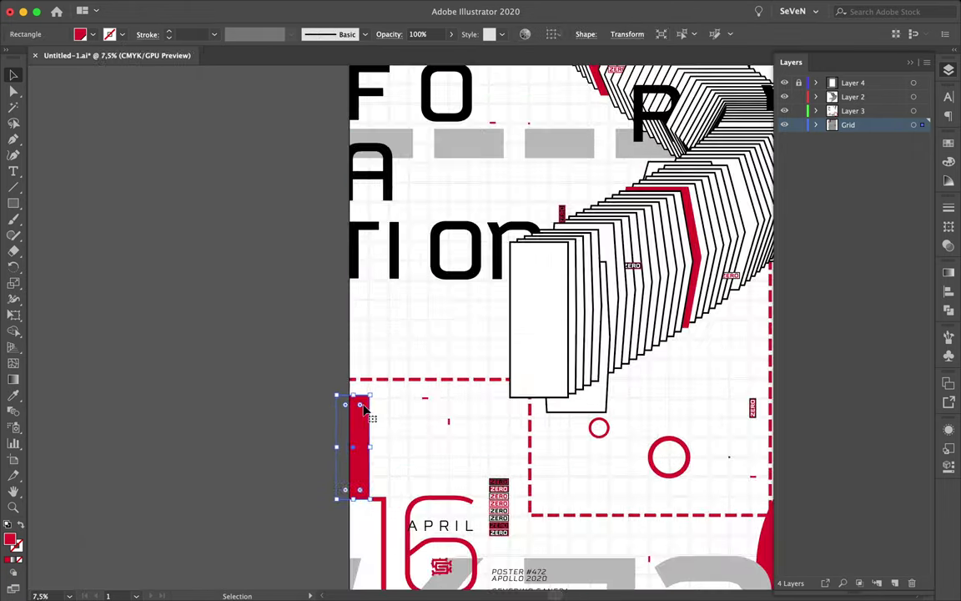
scroll(364, 343, up, 3)
drag(343, 525, 380, 392)
click(466, 510)
scroll(466, 511, up, 2)
click(350, 433)
click(510, 523)
scroll(511, 523, down, 4)
scroll(511, 523, down, 2)
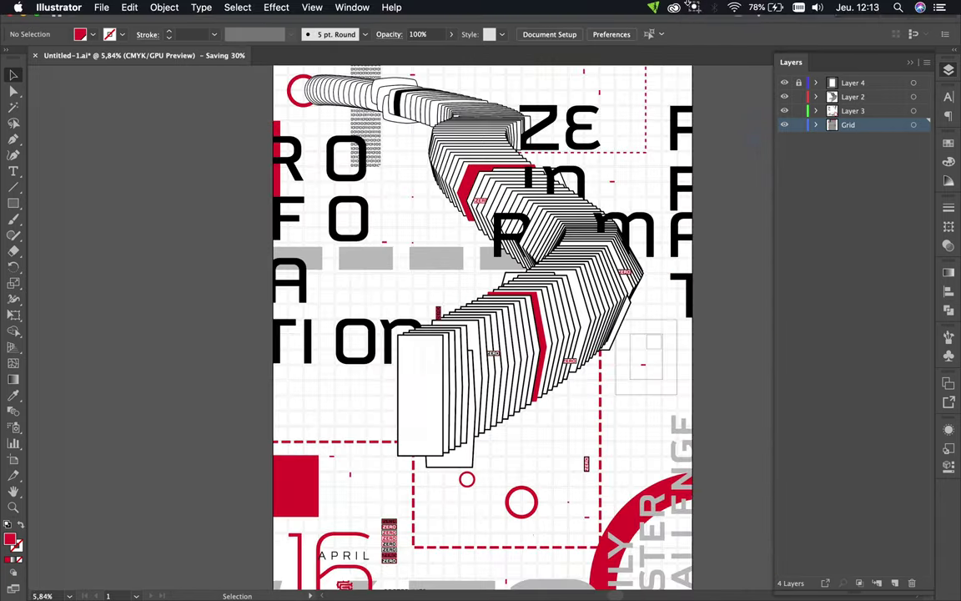